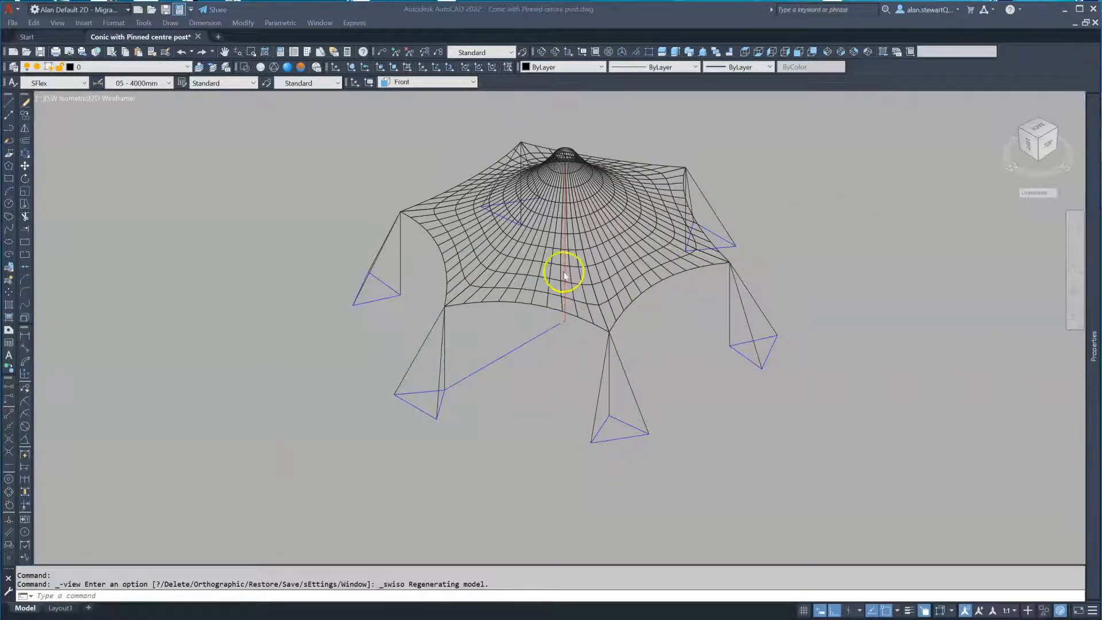
# Step: Examine the conic canopy's centre post, the blue base line, a corner mast and the head ring's colour setting
pyautogui.scroll(4, 564, 276)
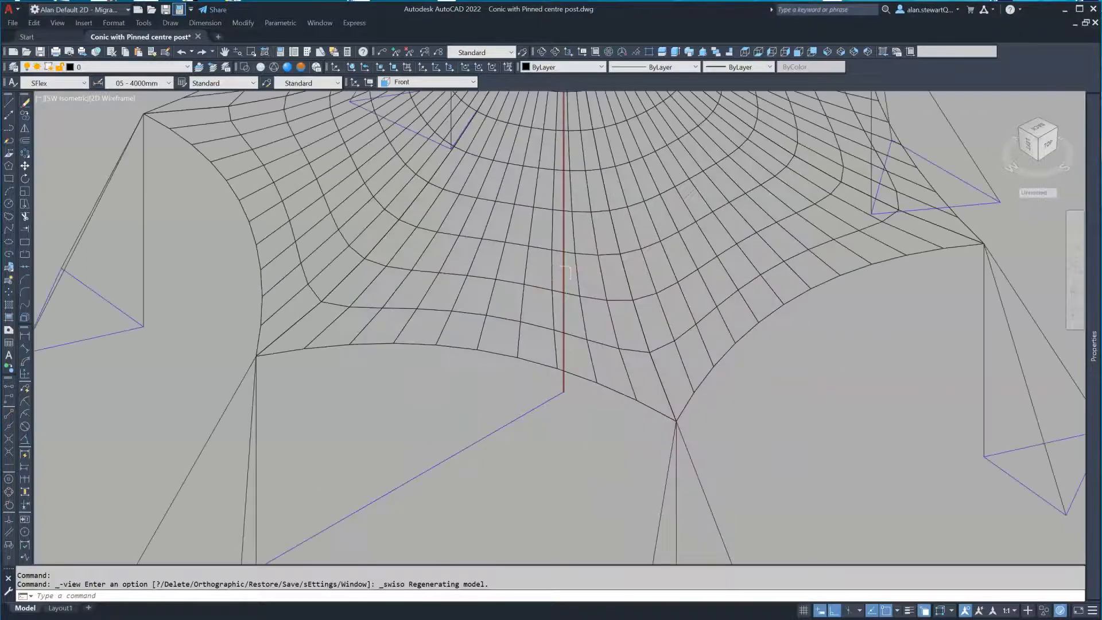
pyautogui.click(564, 272)
pyautogui.scroll(-4, 559, 384)
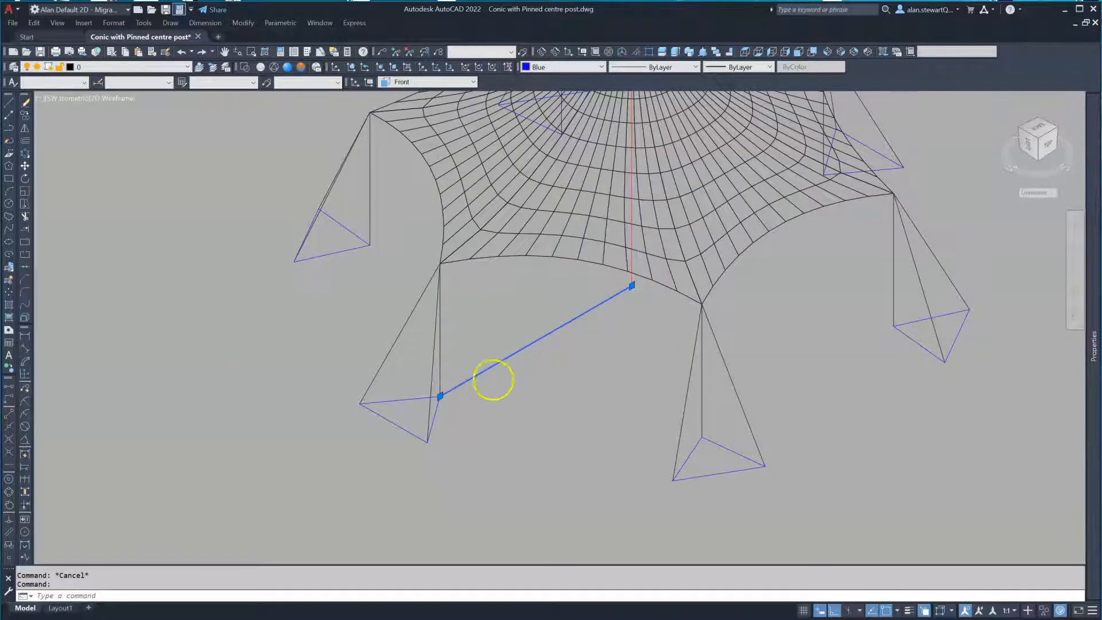
pyautogui.click(439, 269)
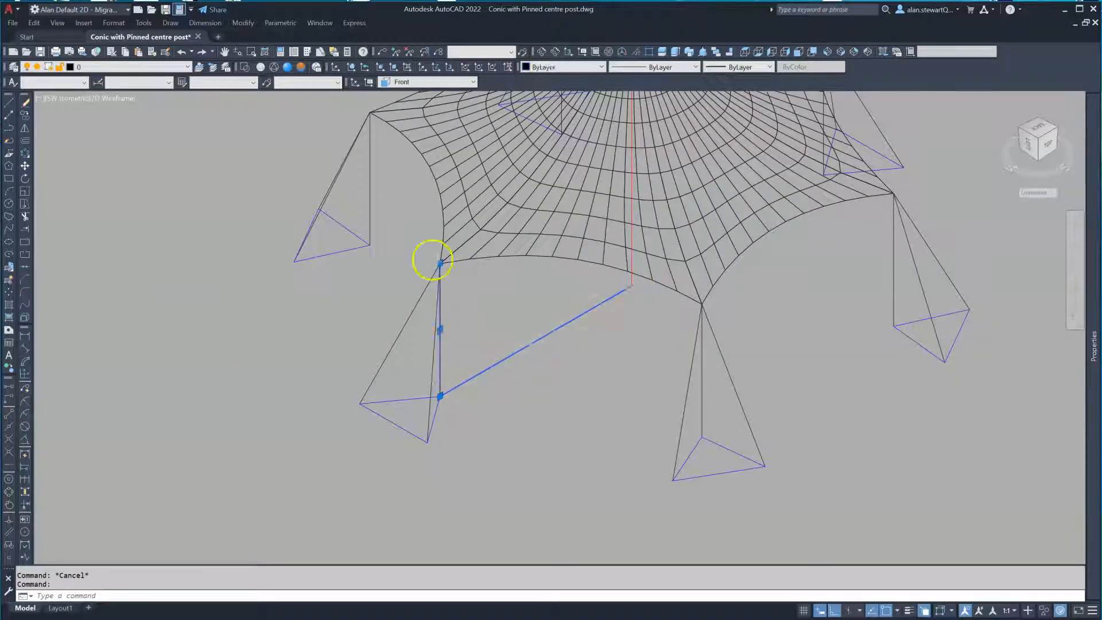
pyautogui.press('Escape')
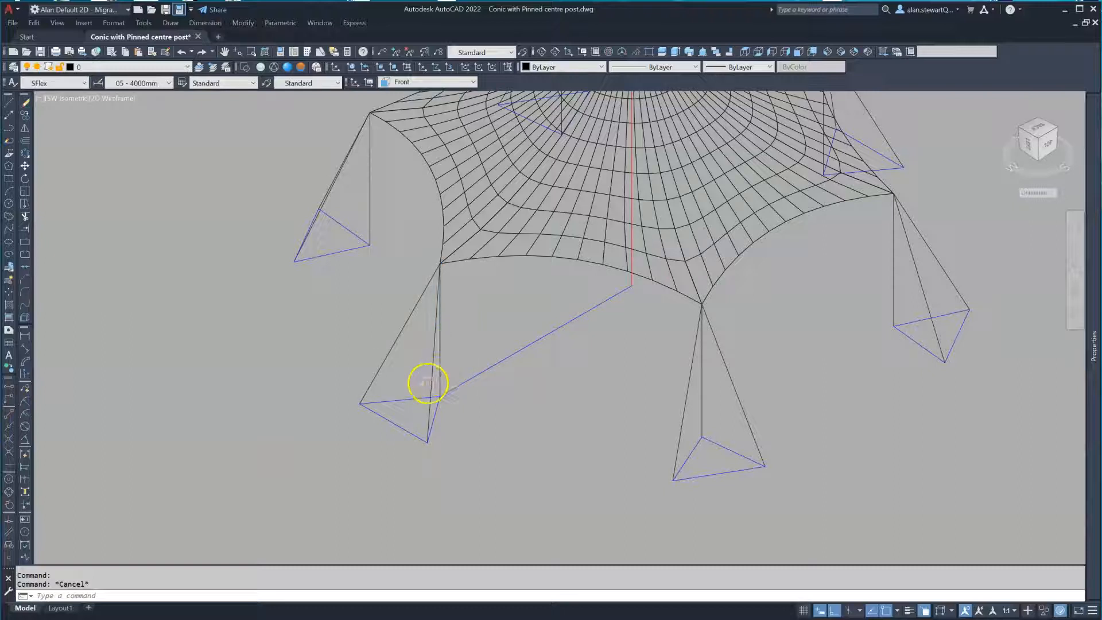
pyautogui.click(398, 397)
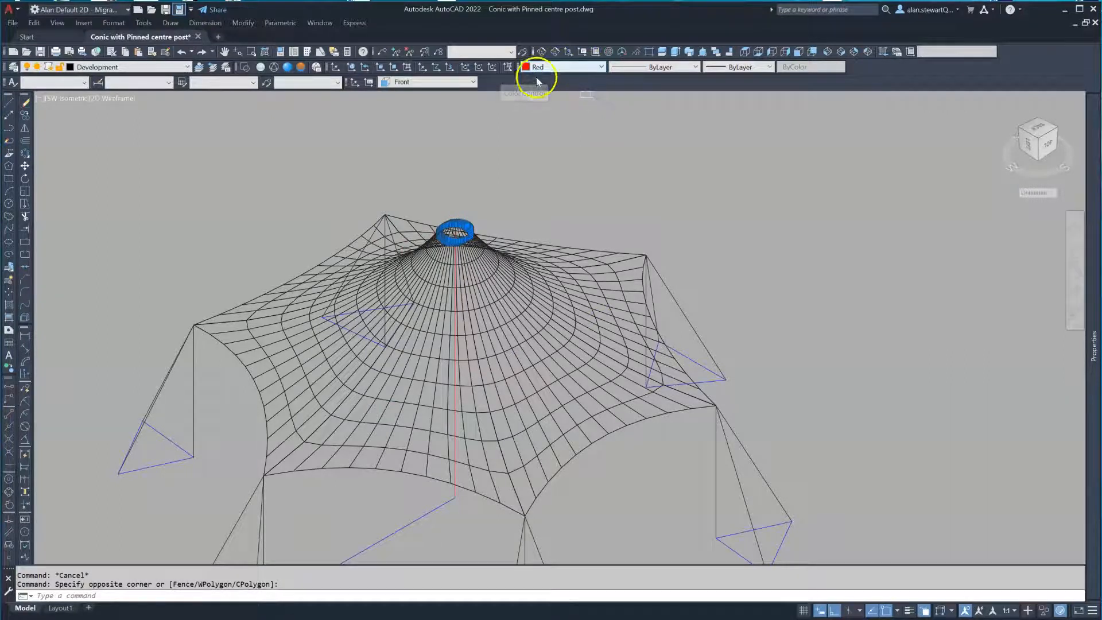
pyautogui.click(552, 69)
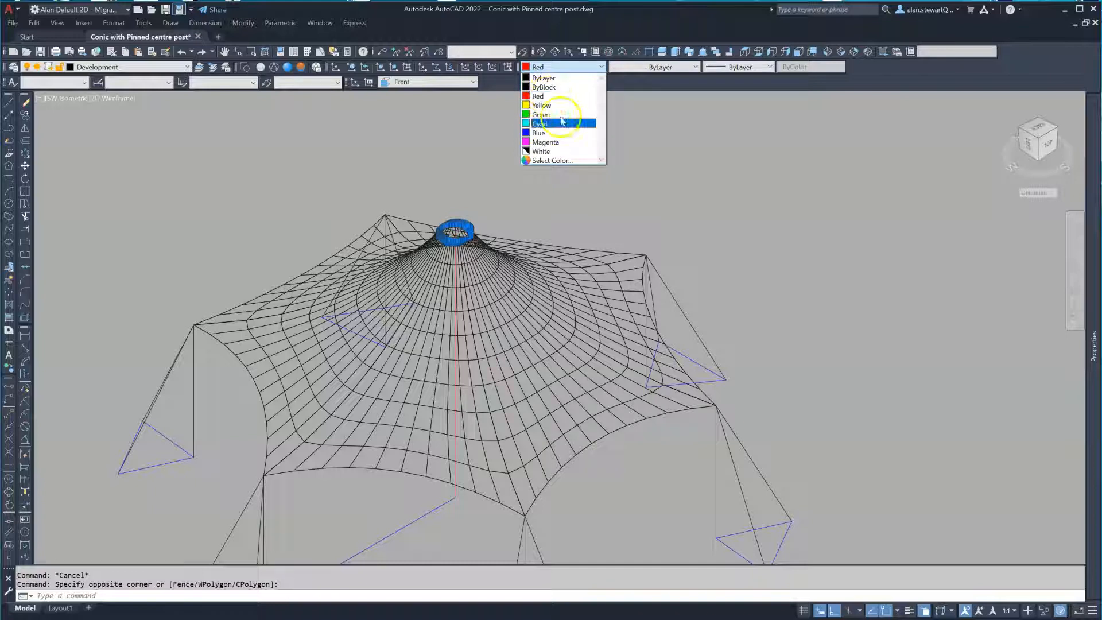
pyautogui.press('Escape')
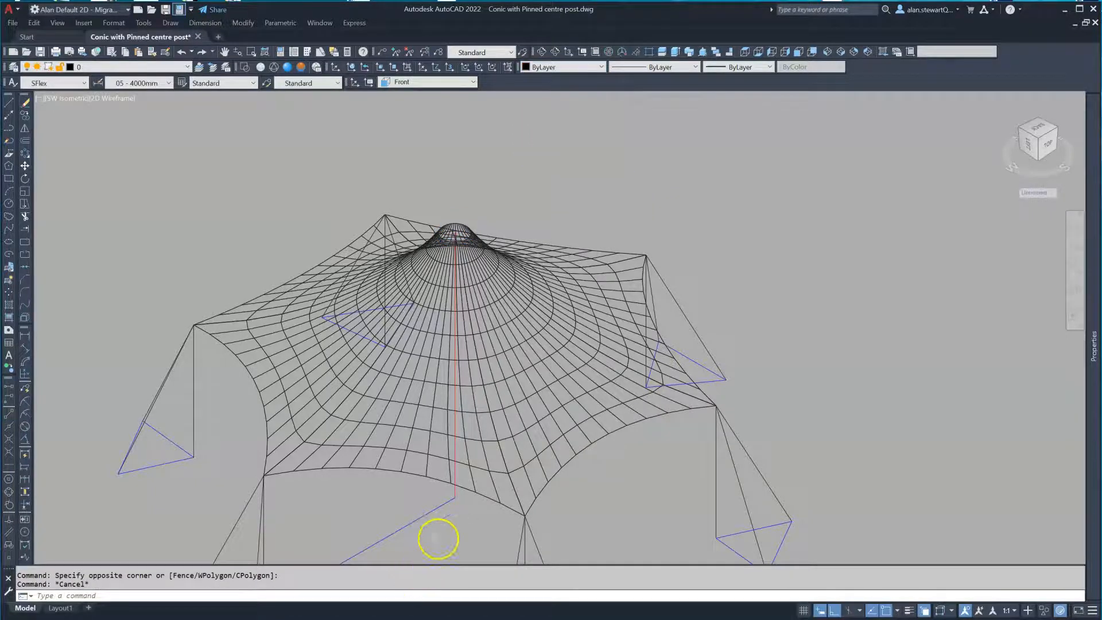
pyautogui.scroll(5, 438, 536)
pyautogui.scroll(-5, 468, 344)
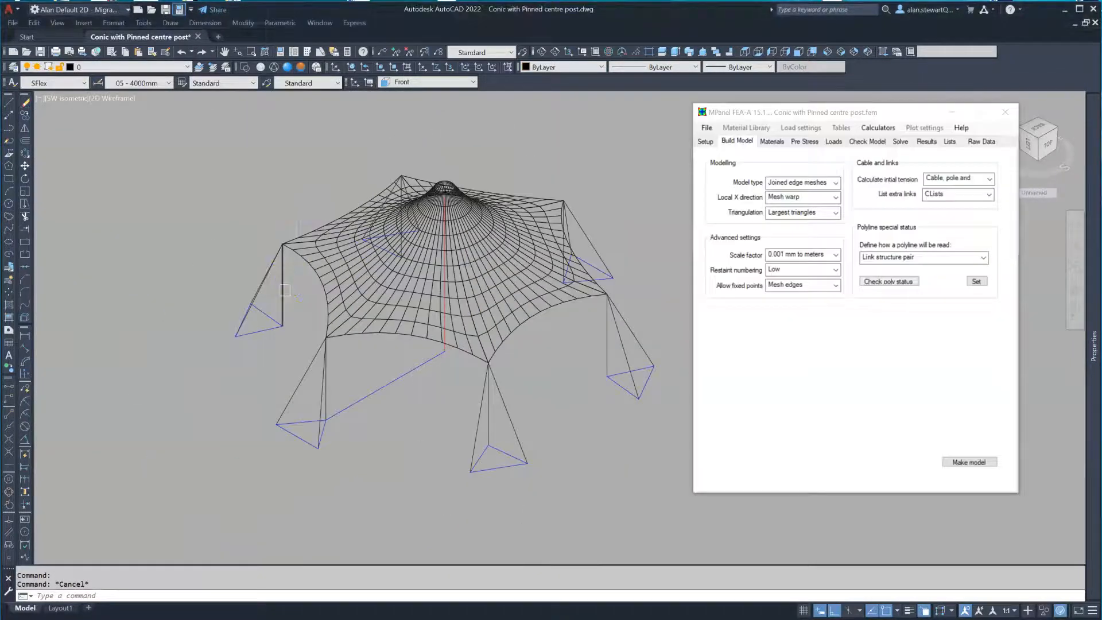
# Step: Inspect the corner supports: a vertical mast, the sloping guys and the blue triangle joining their bases
pyautogui.click(285, 290)
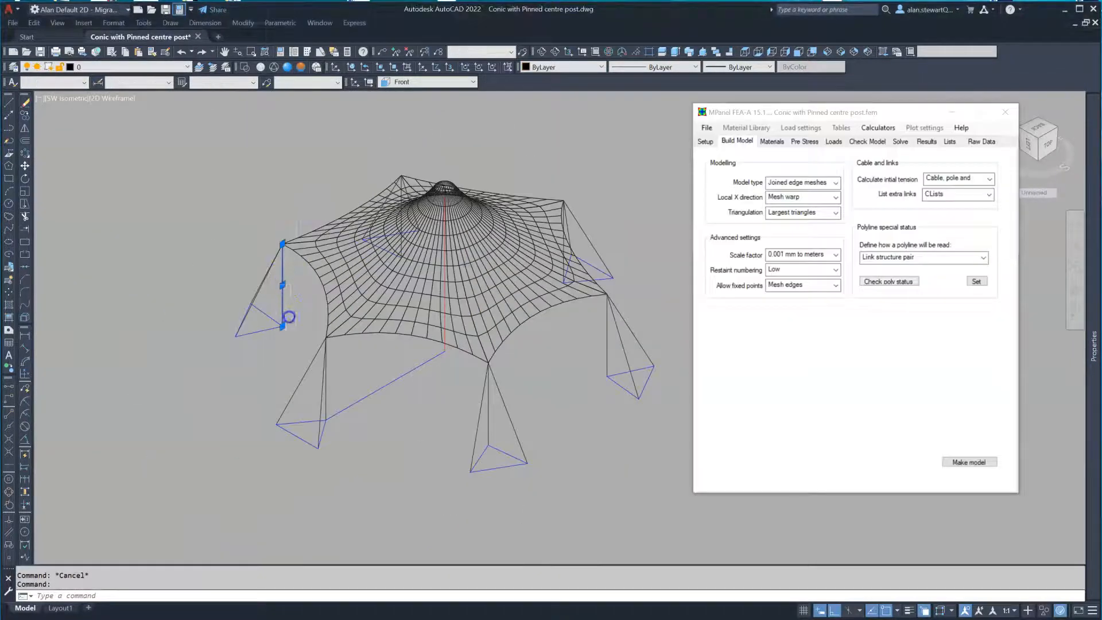
pyautogui.click(309, 374)
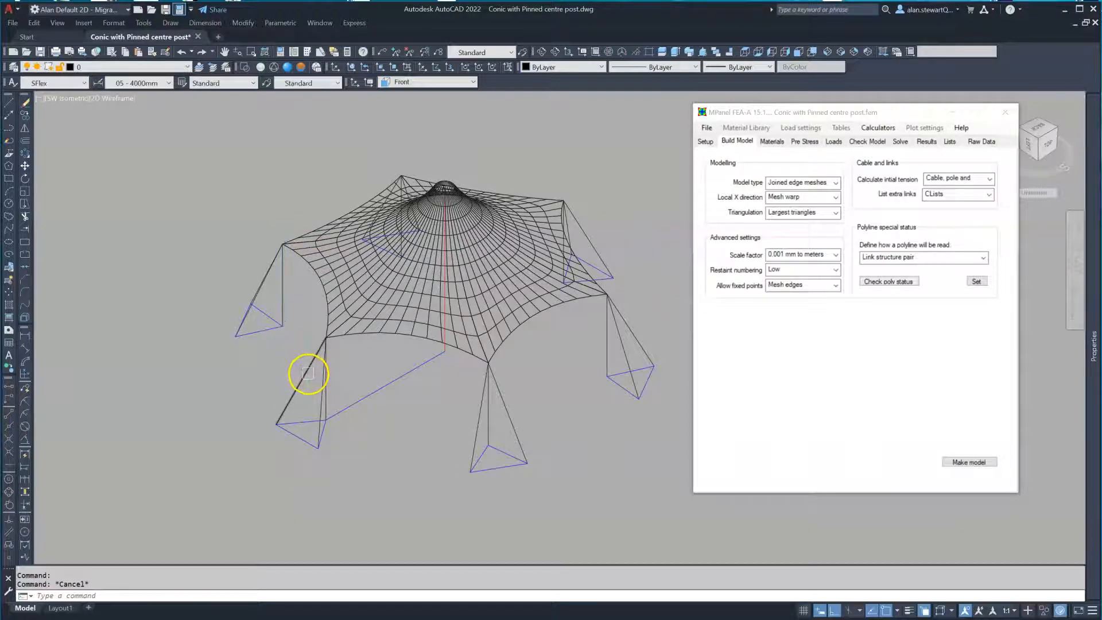
pyautogui.press('Escape')
pyautogui.click(320, 412)
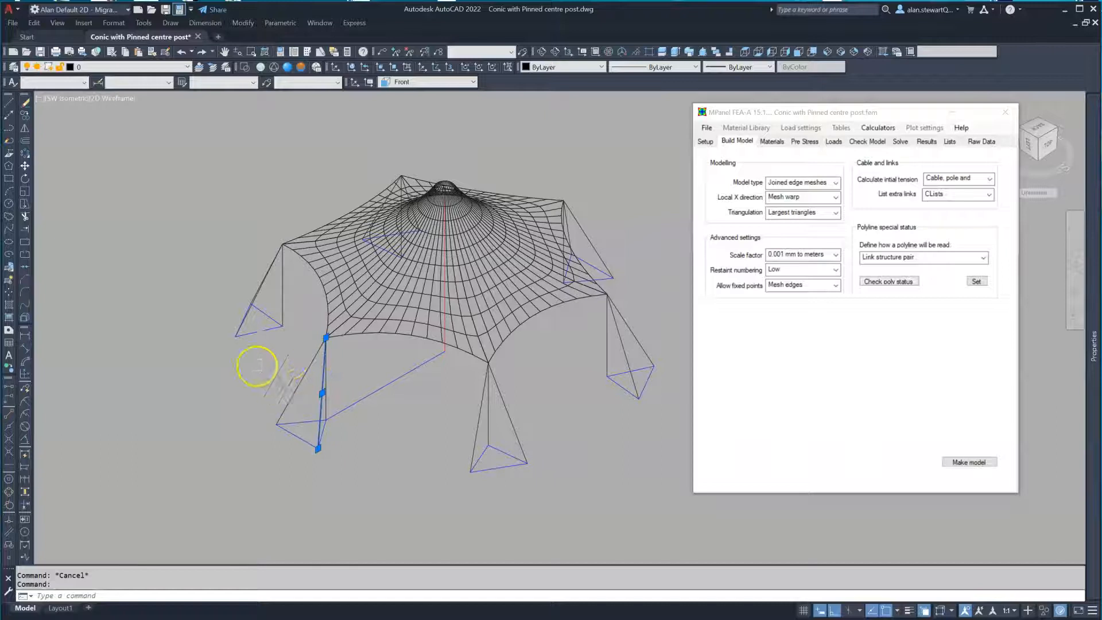
pyautogui.press('Escape')
pyautogui.click(279, 425)
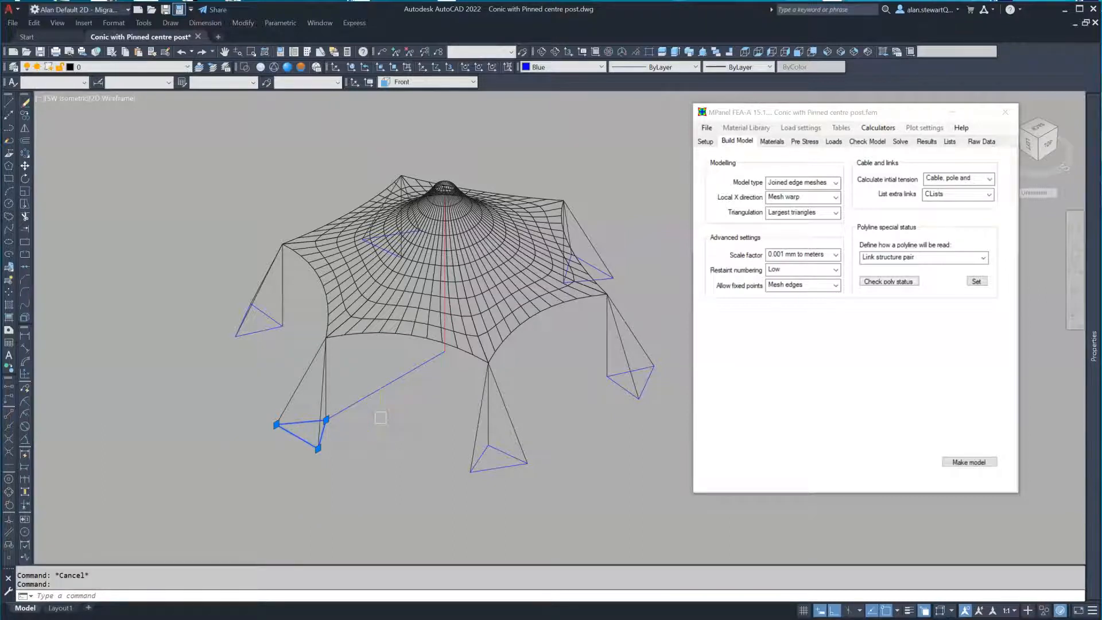
pyautogui.press('Escape')
# Step: Set the polyline special status of the head ring and centre post polylines to Link structure pair
pyautogui.click(427, 154)
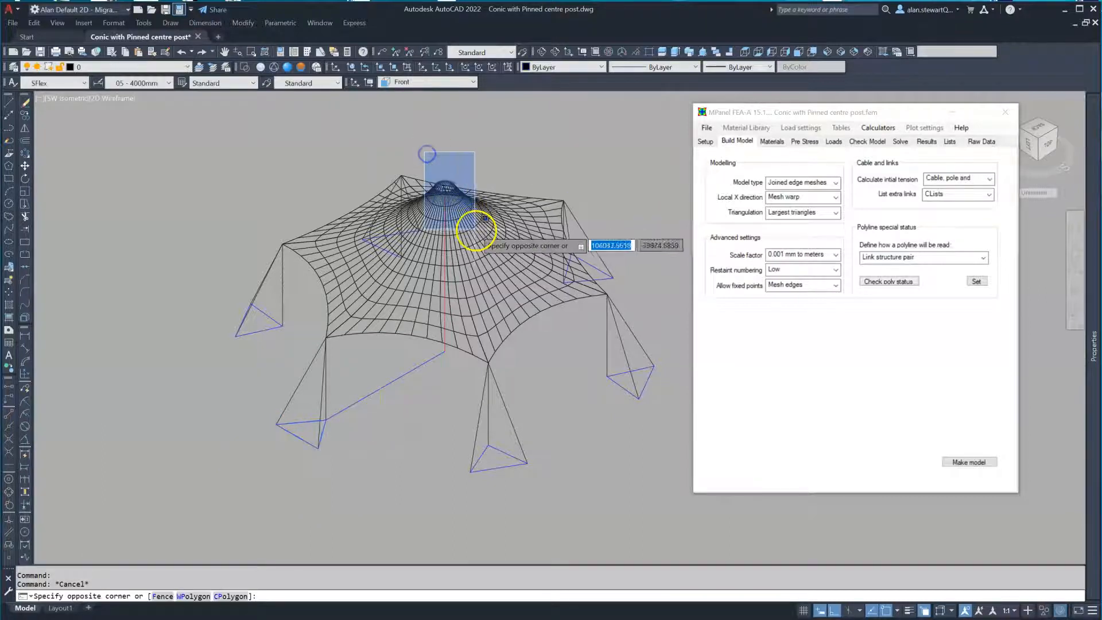
pyautogui.click(475, 229)
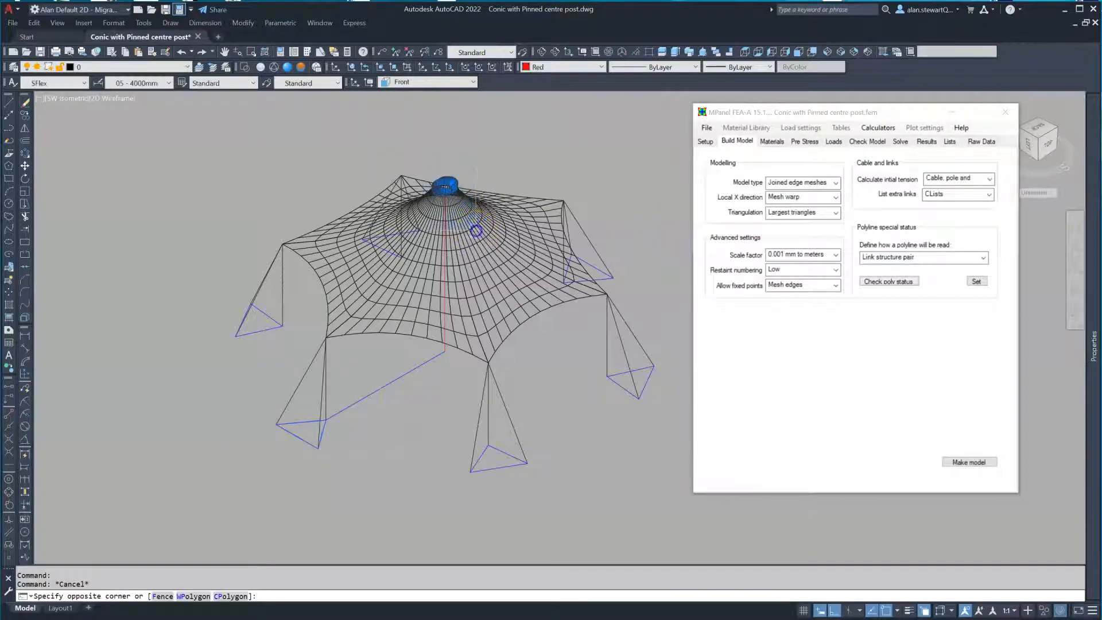
pyautogui.scroll(3, 444, 337)
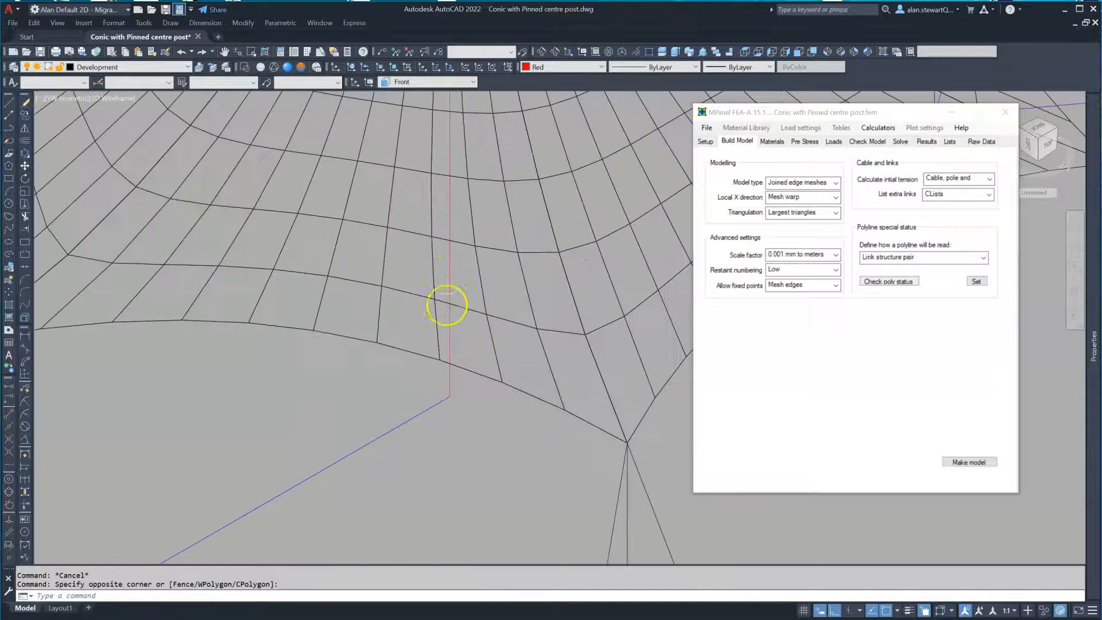
pyautogui.click(449, 265)
pyautogui.scroll(-2, 445, 396)
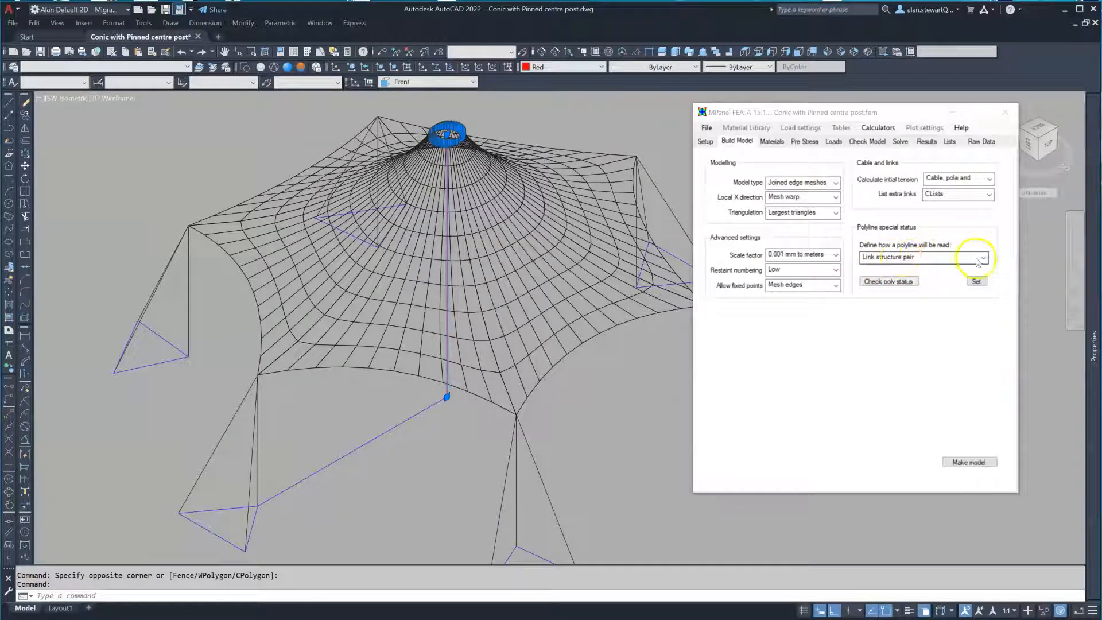
pyautogui.click(976, 280)
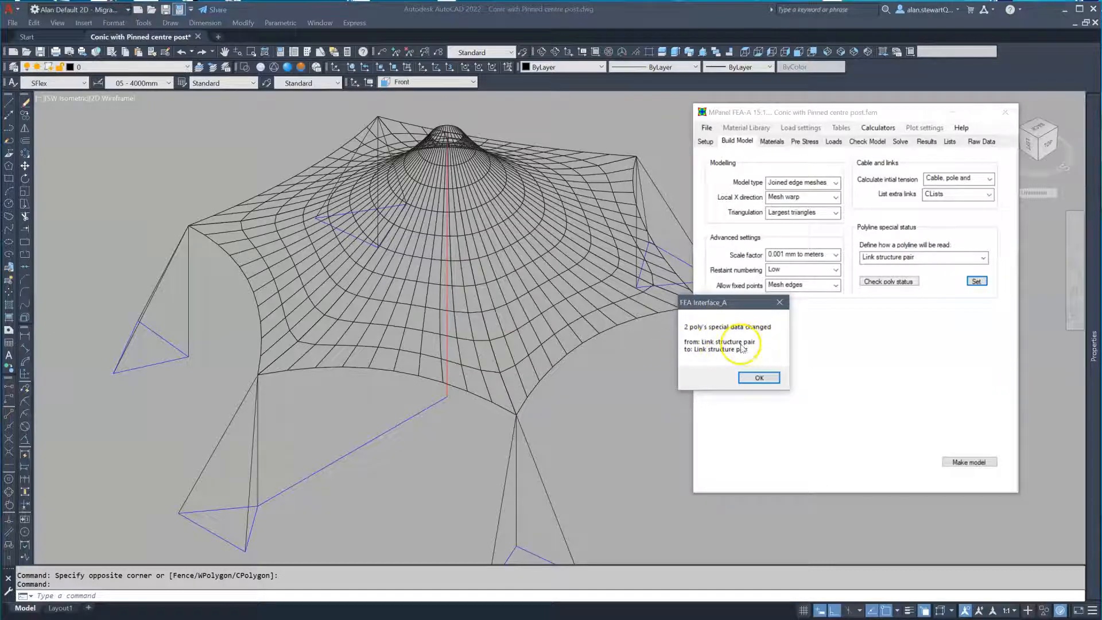
pyautogui.click(759, 378)
# Step: Select the whole conic structure with its supports and set the initial tension calculation to Cable, pole and guy
pyautogui.scroll(-5, 192, 124)
pyautogui.click(181, 138)
pyautogui.click(436, 330)
pyautogui.click(968, 462)
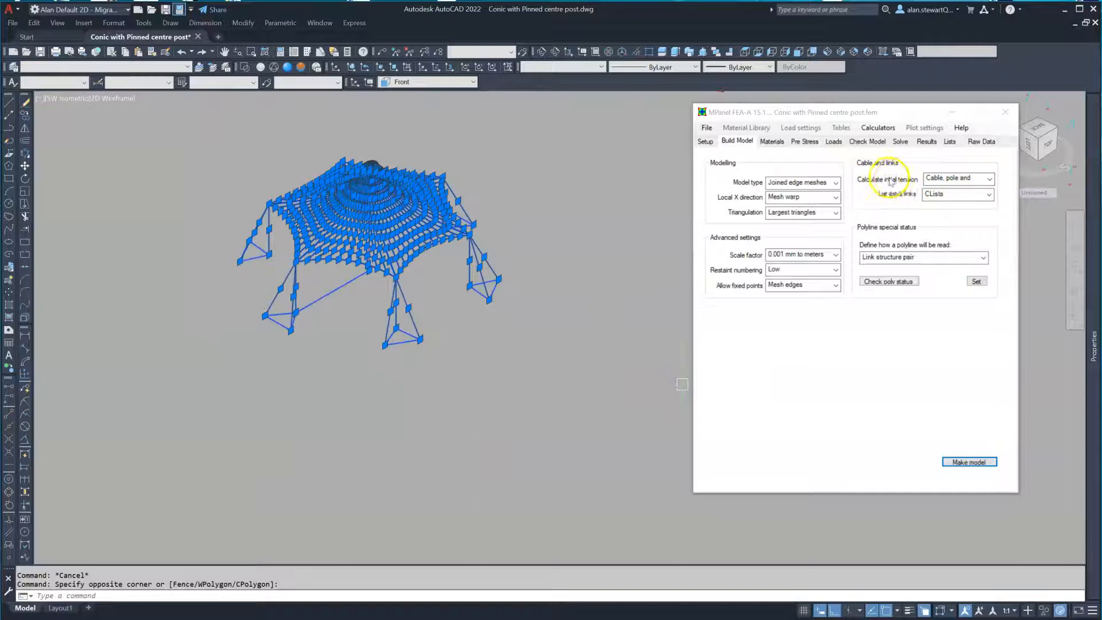
pyautogui.click(987, 181)
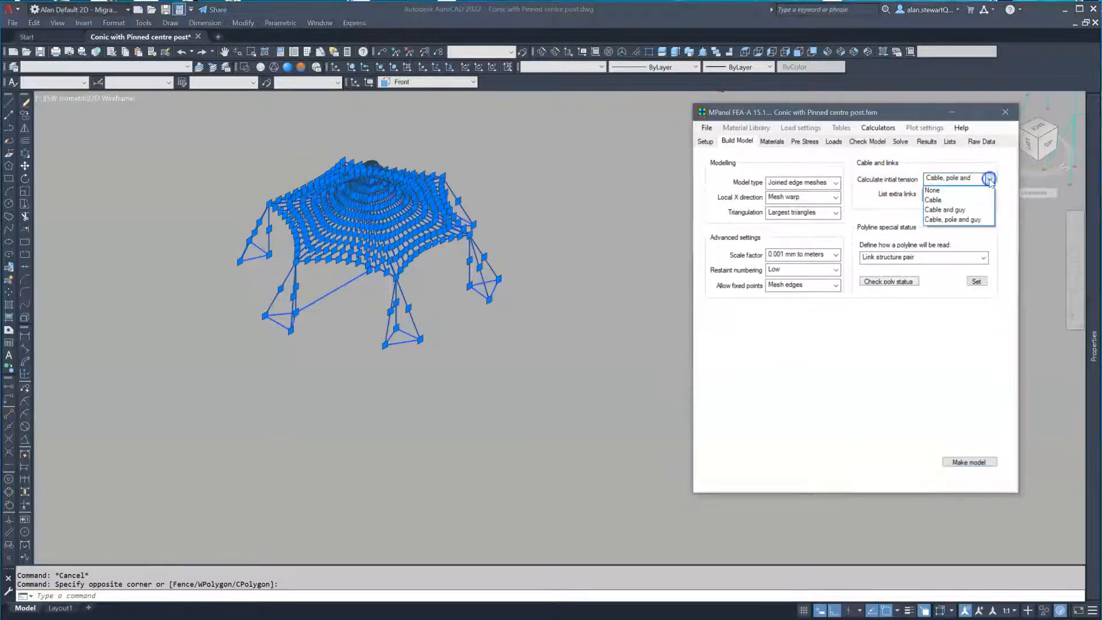
pyautogui.click(966, 221)
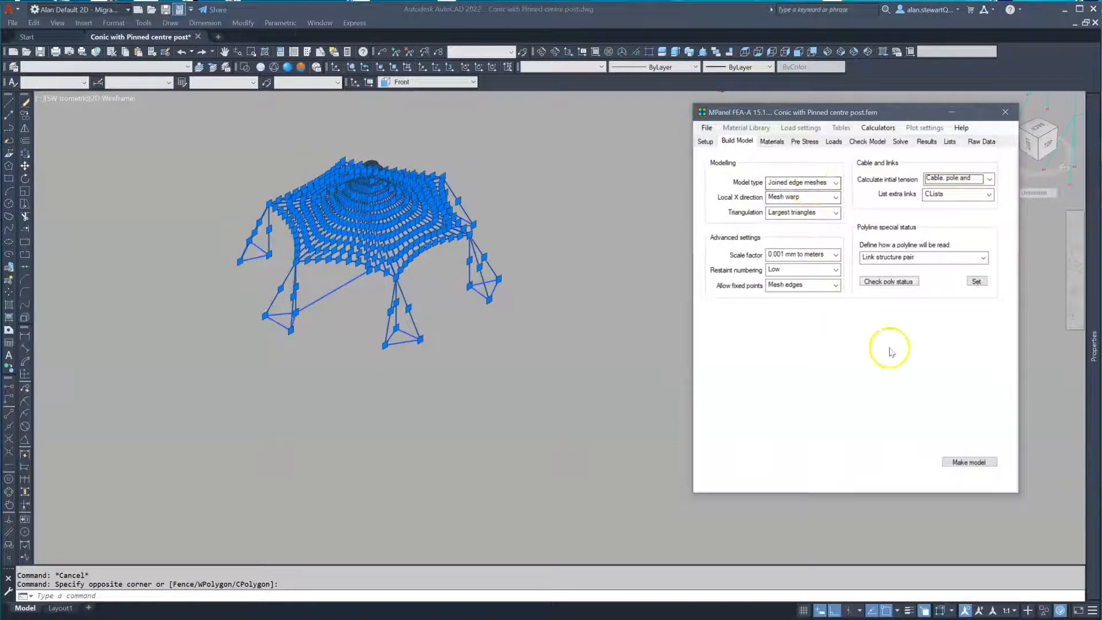
# Step: Make the FEA model from the selection, overwriting the existing file without preserving materials or lists
pyautogui.click(968, 464)
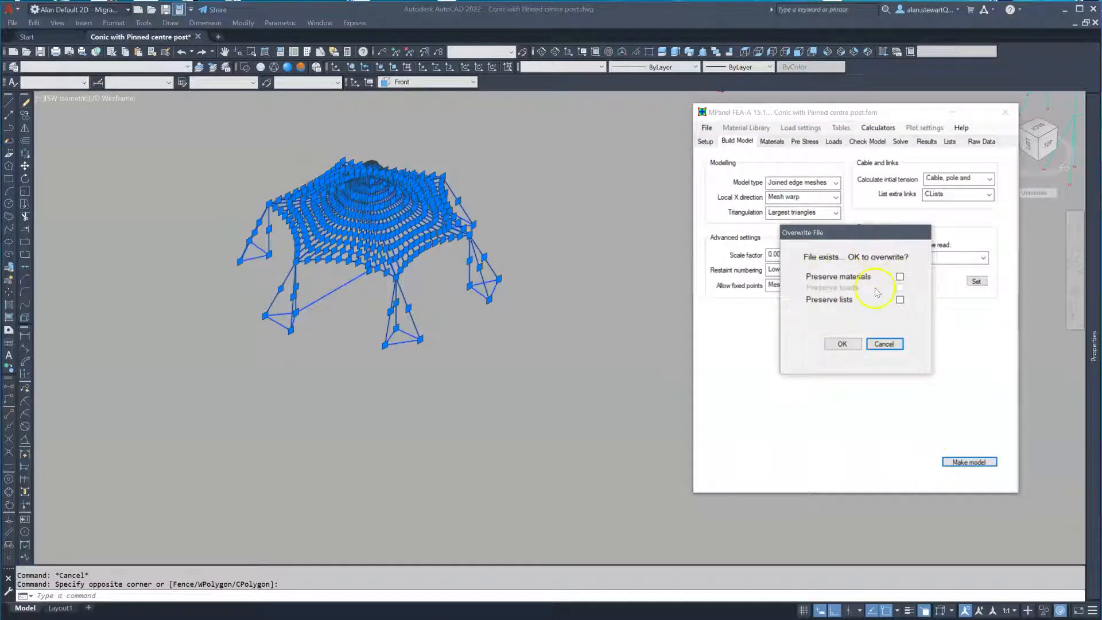
pyautogui.click(843, 344)
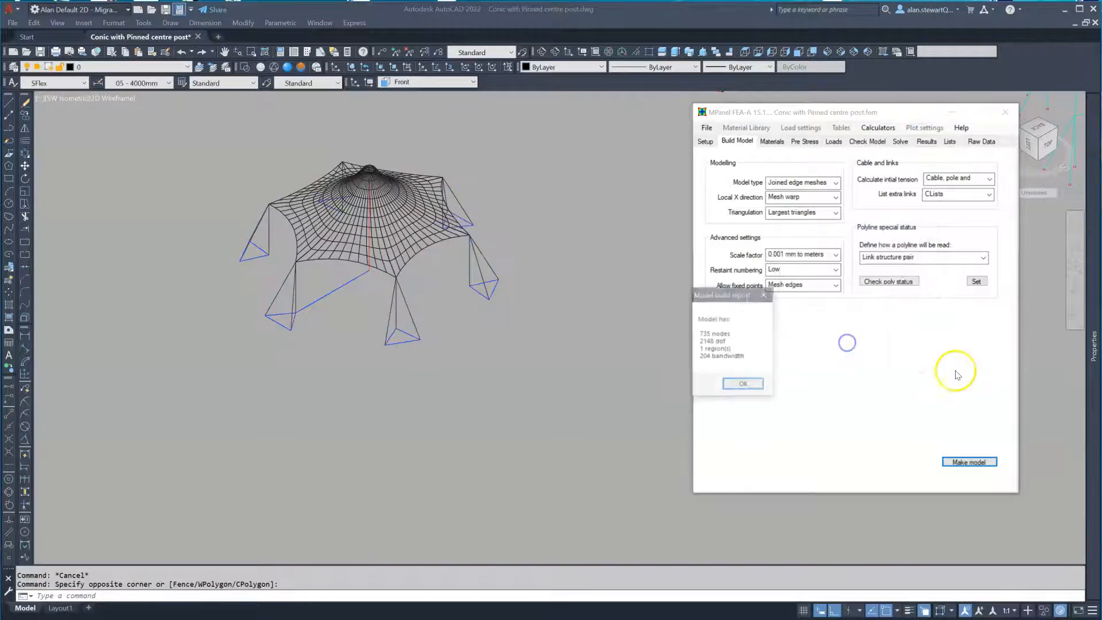
pyautogui.click(744, 385)
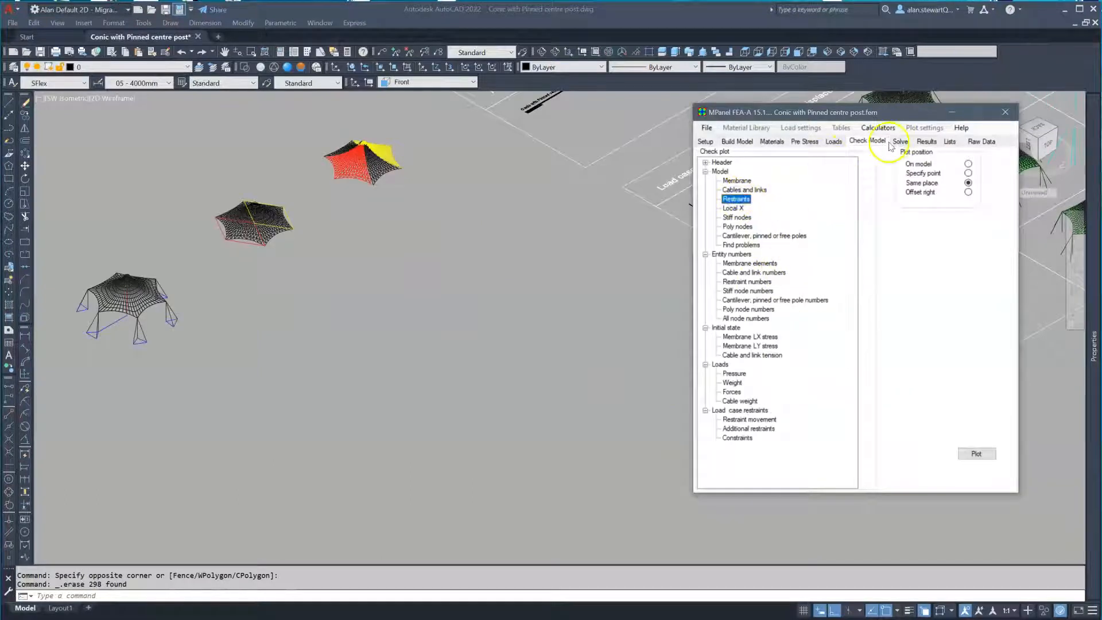
# Step: Plot the model restraints at a specified point beside the structure and add the cables and links in the same place
pyautogui.click(968, 173)
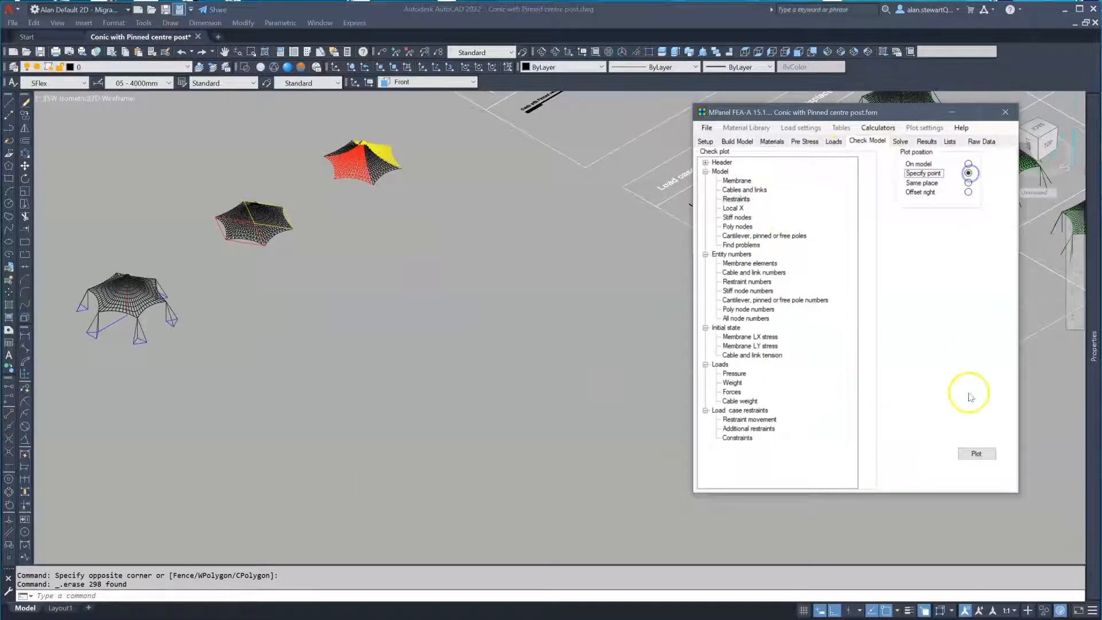
pyautogui.click(976, 454)
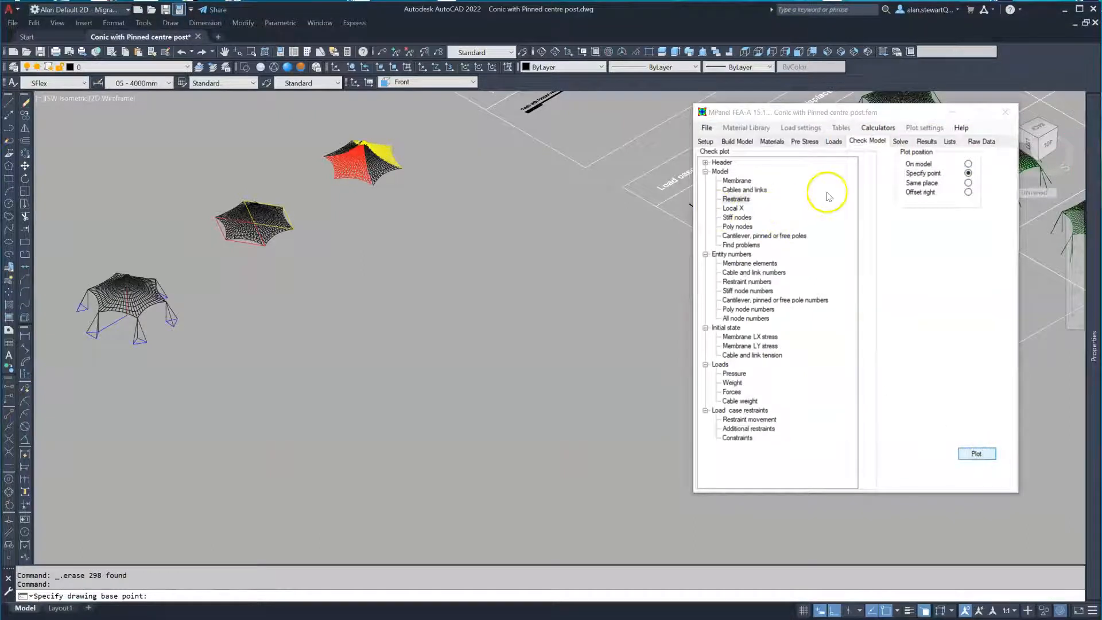
pyautogui.click(742, 191)
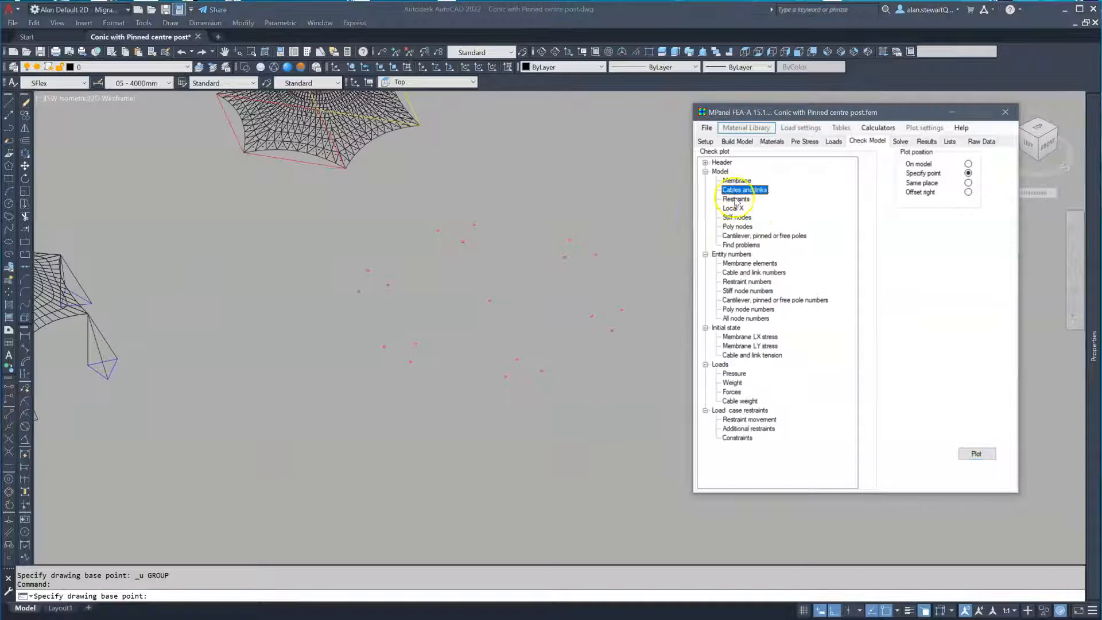
pyautogui.click(968, 183)
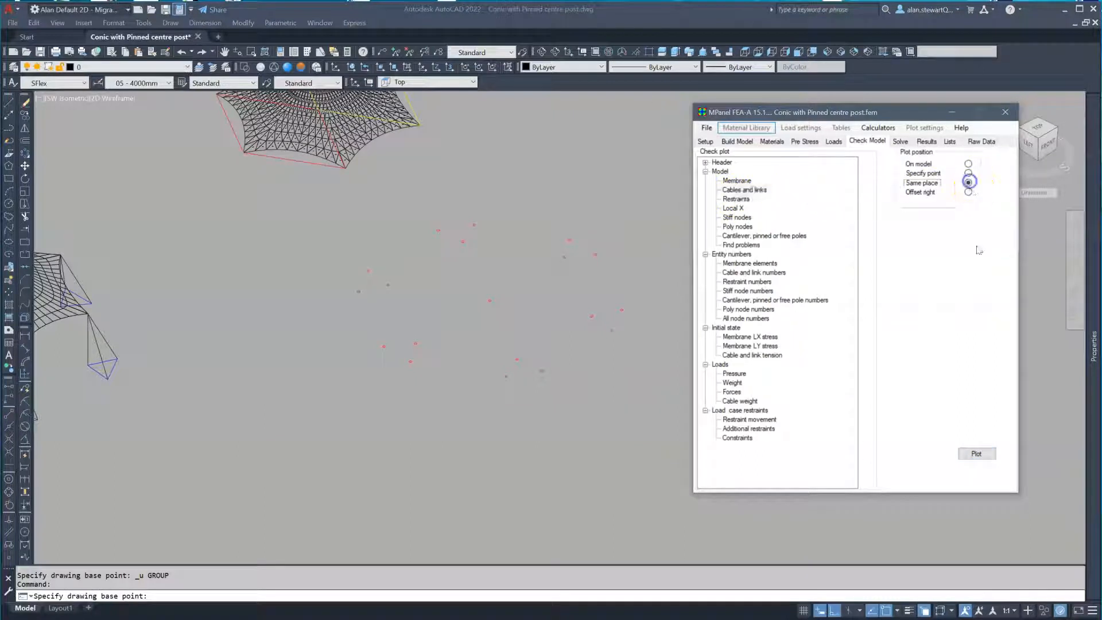
pyautogui.click(976, 453)
pyautogui.scroll(3, 571, 217)
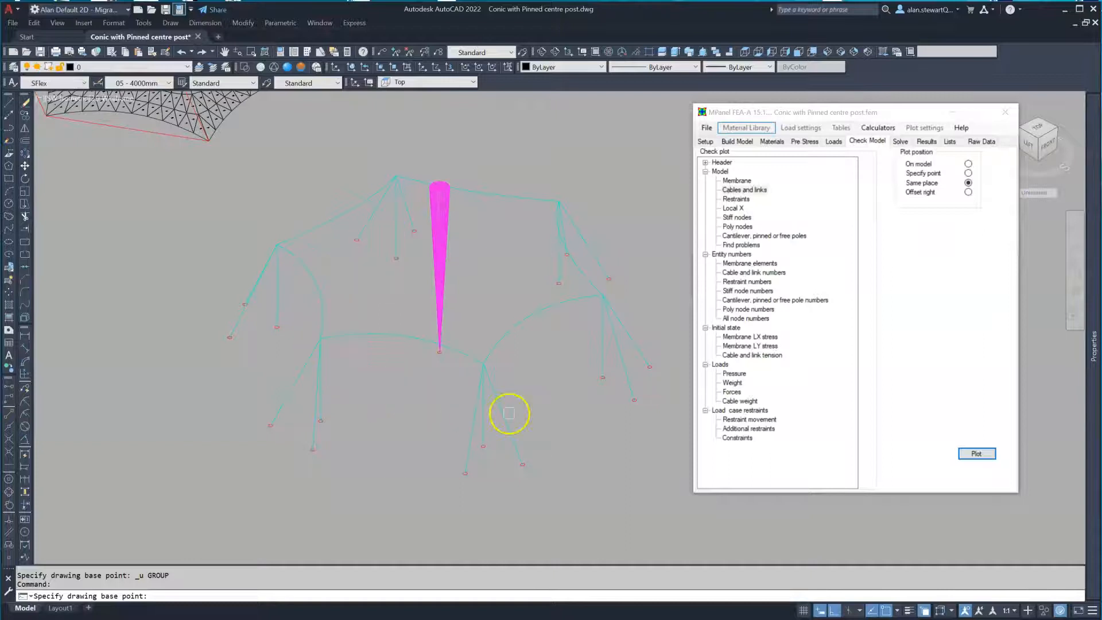
# Step: Inspect the existing membrane list plots beside the model and open the Membrane elements list settings
pyautogui.scroll(-5, 579, 332)
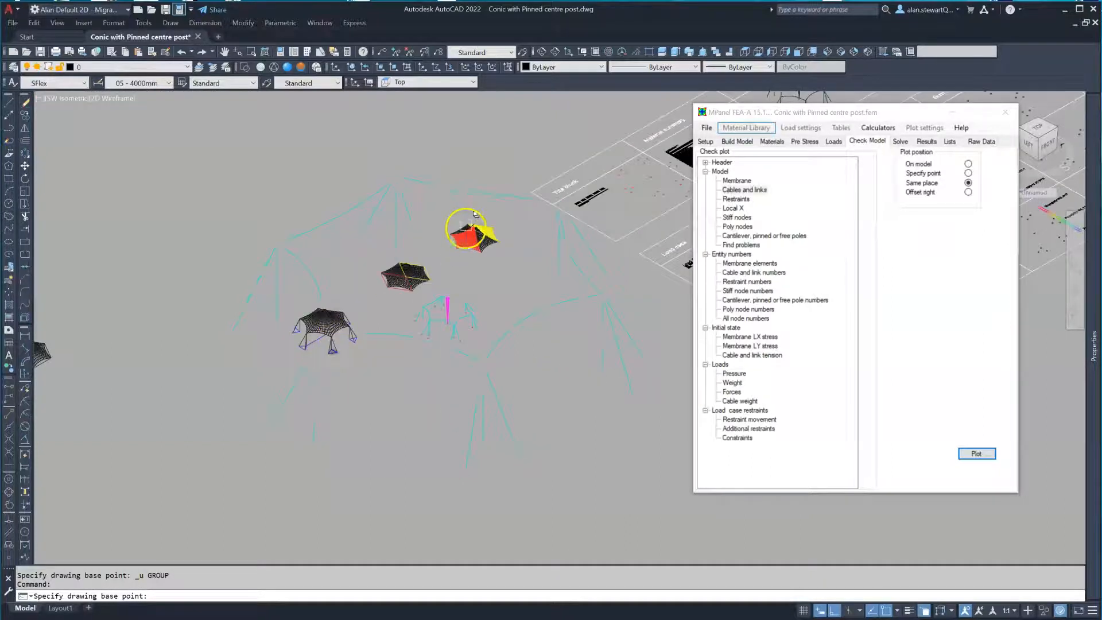
pyautogui.scroll(6, 464, 242)
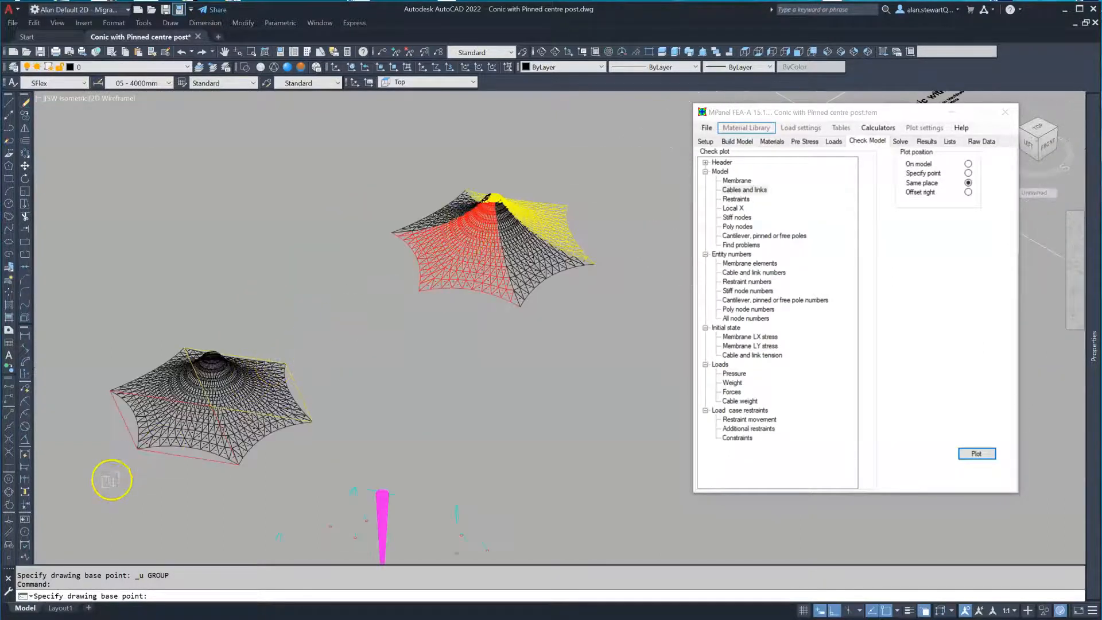
pyautogui.scroll(-3, 379, 313)
pyautogui.scroll(-2, 364, 335)
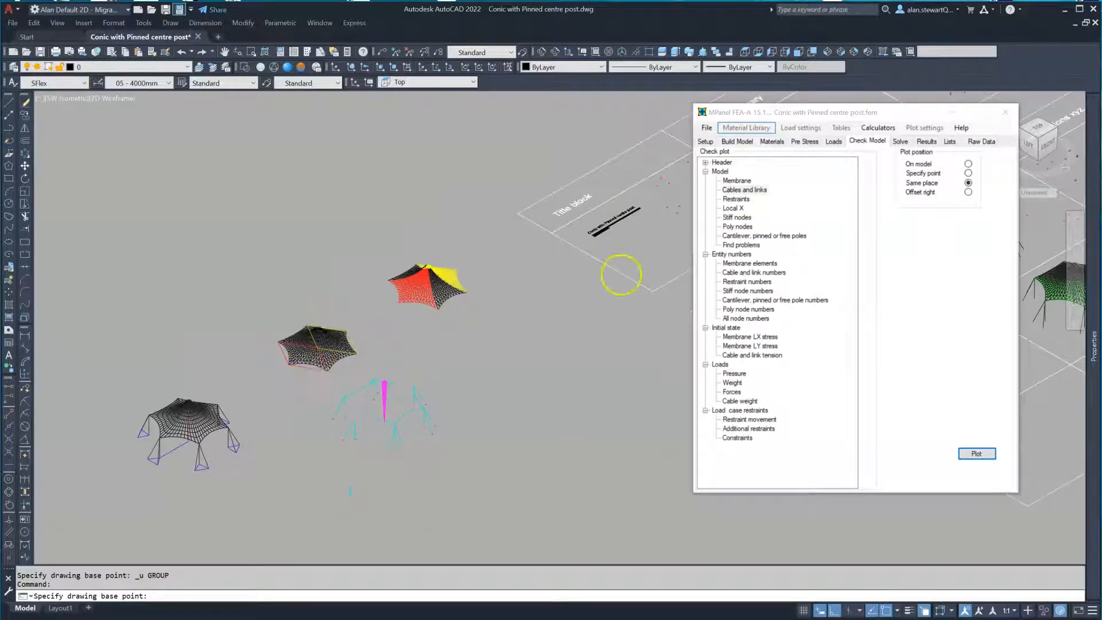
pyautogui.click(949, 142)
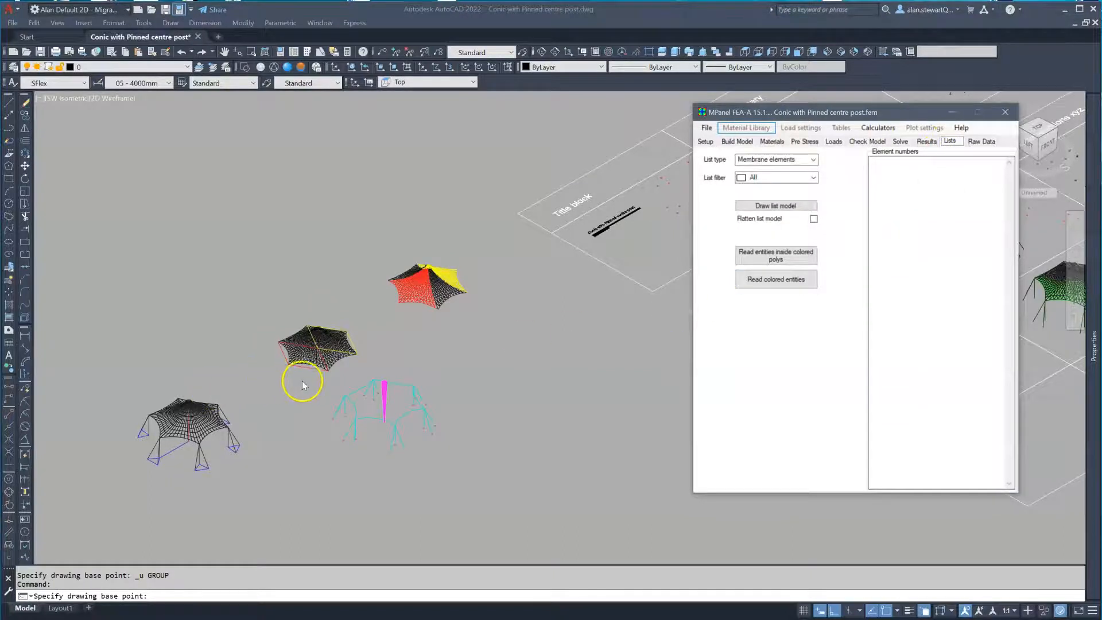
# Step: Examine the coloured boundary polylines over the existing list model and check the available object colours and the red polyline's colour
pyautogui.scroll(5, 302, 381)
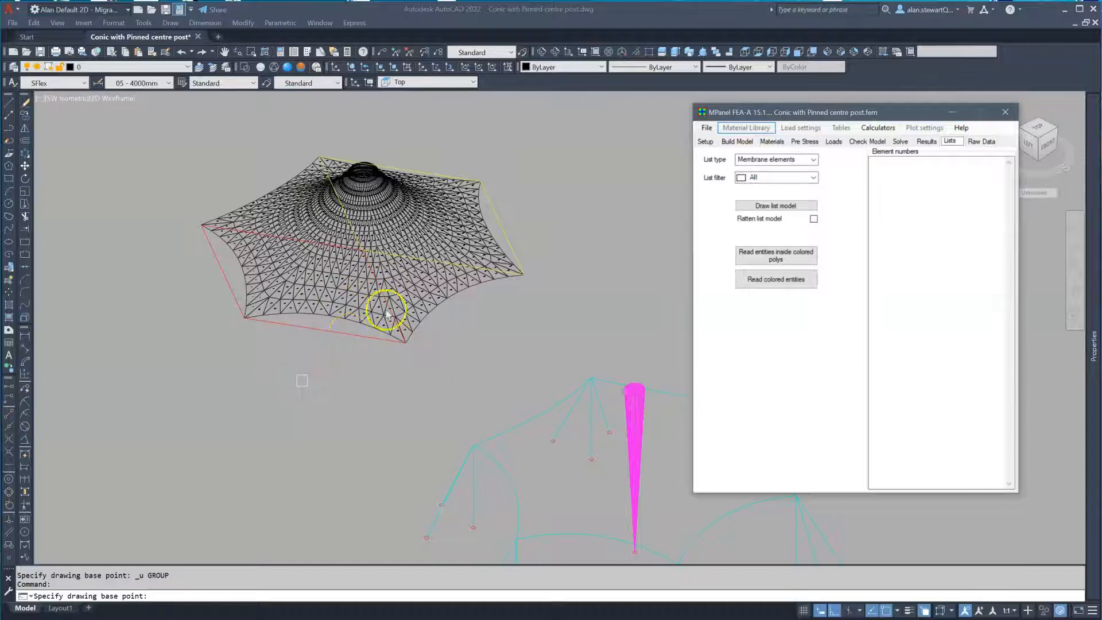
pyautogui.click(585, 79)
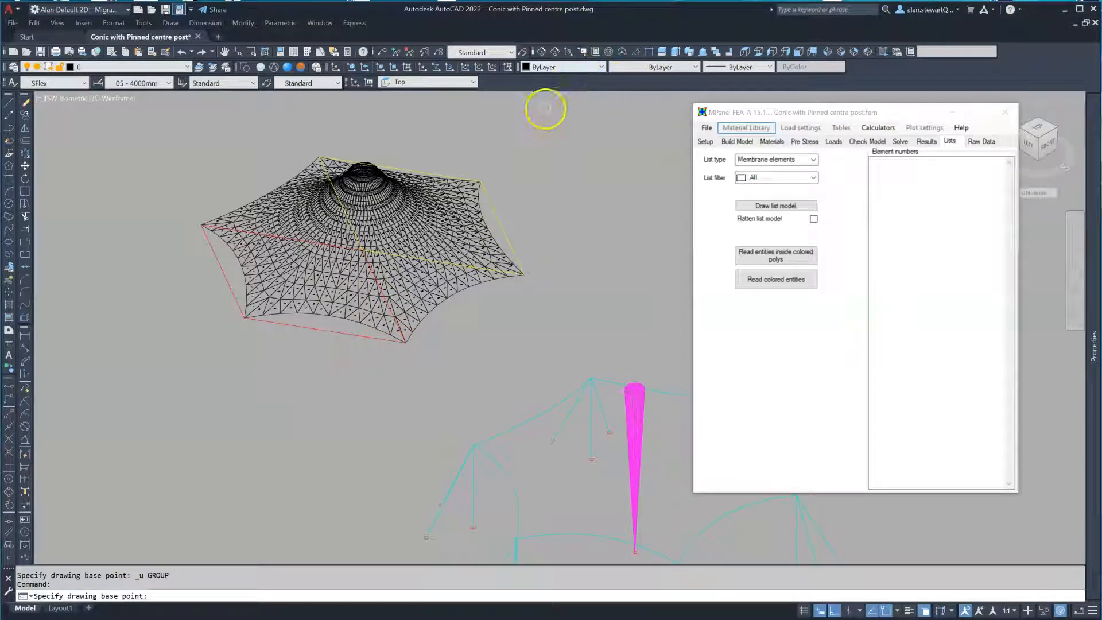
pyautogui.click(561, 68)
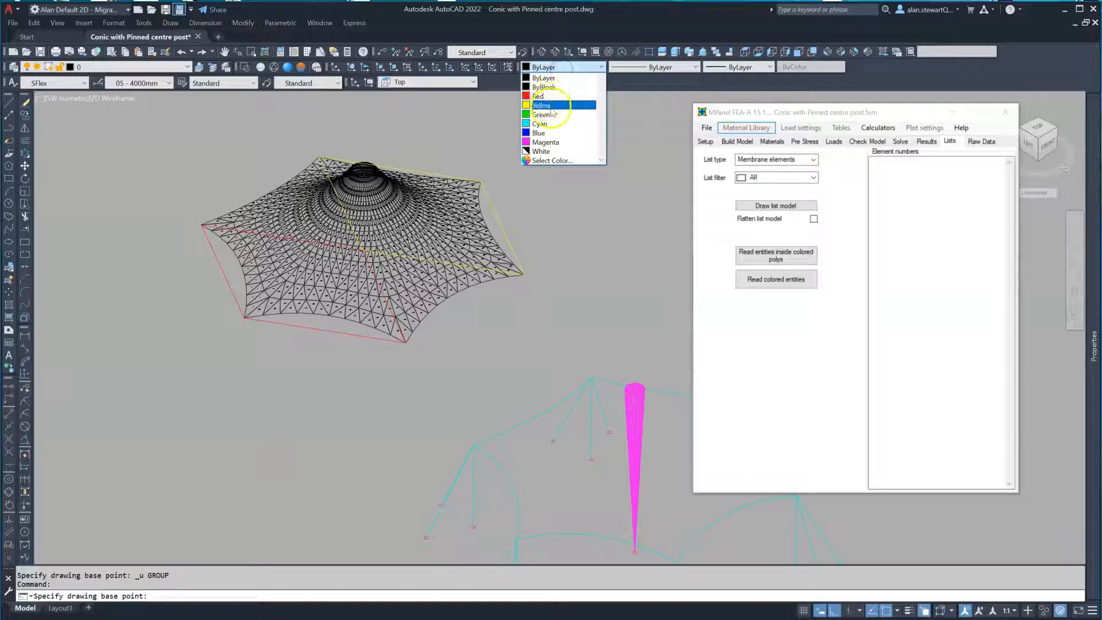
pyautogui.press('Escape')
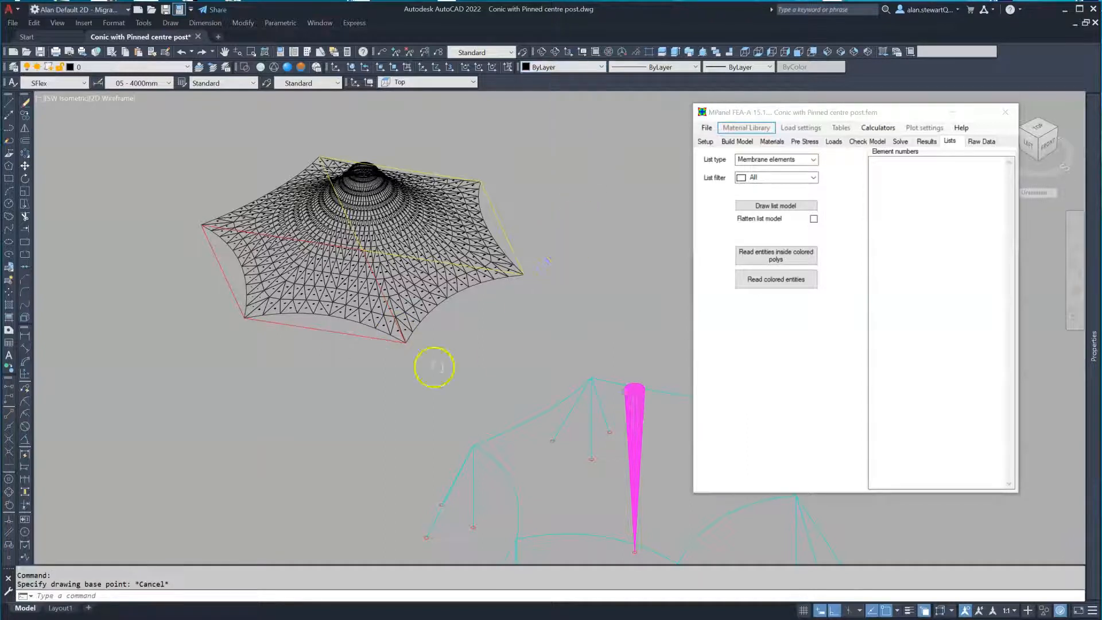
pyautogui.click(333, 331)
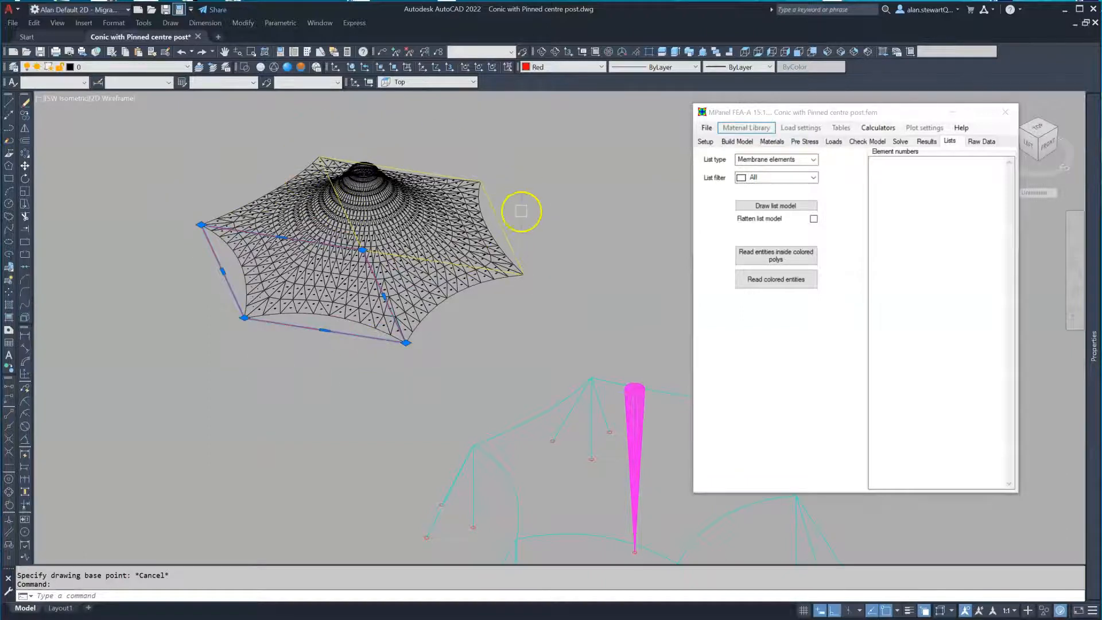
pyautogui.press('Escape')
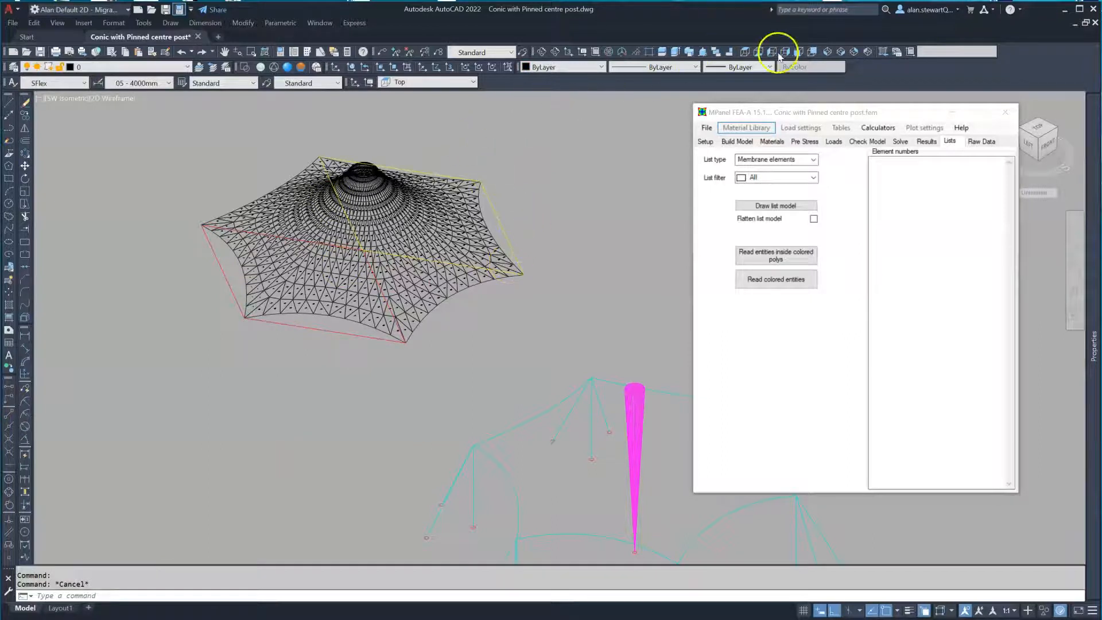
# Step: Set the drawing to the top view and draw the Membrane elements list model at an empty spot below the existing plots
pyautogui.click(757, 52)
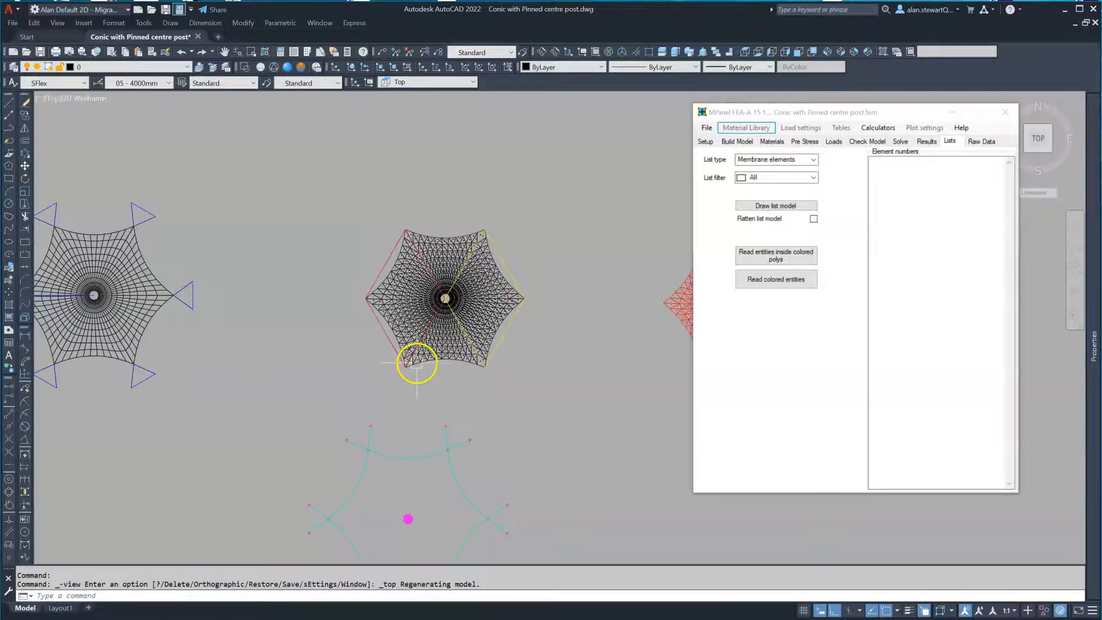
pyautogui.scroll(2, 415, 363)
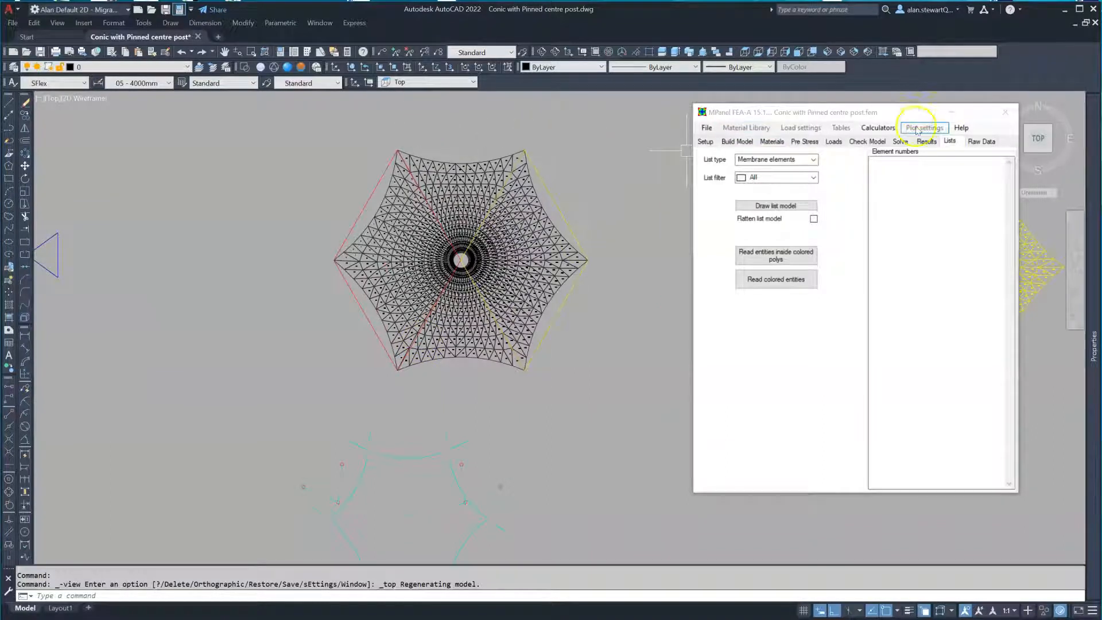
pyautogui.click(775, 207)
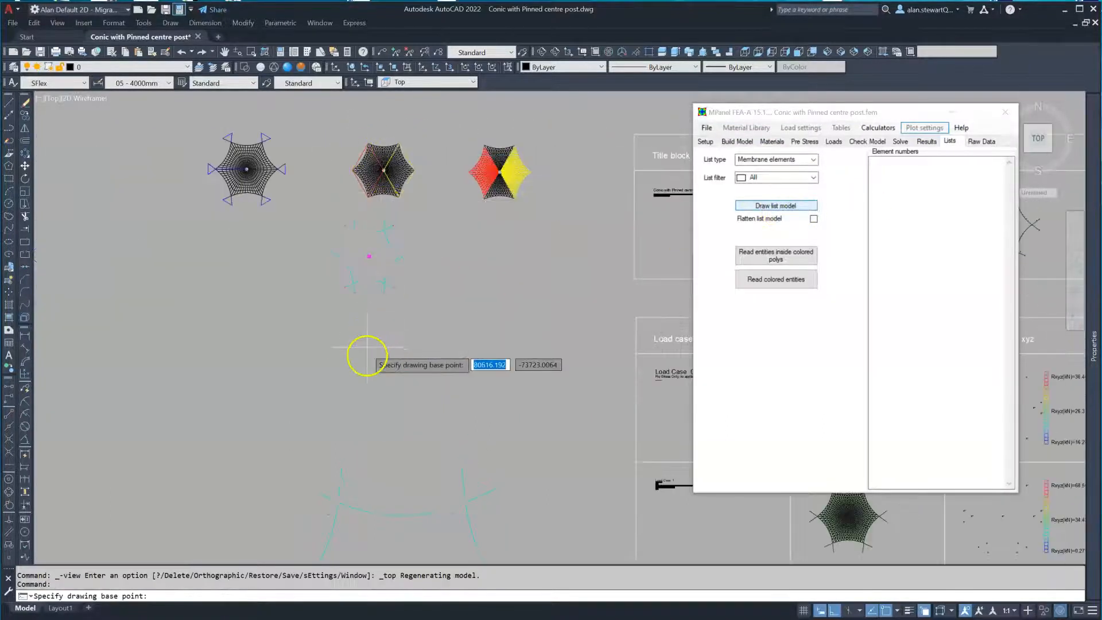
pyautogui.click(471, 345)
pyautogui.scroll(3, 553, 308)
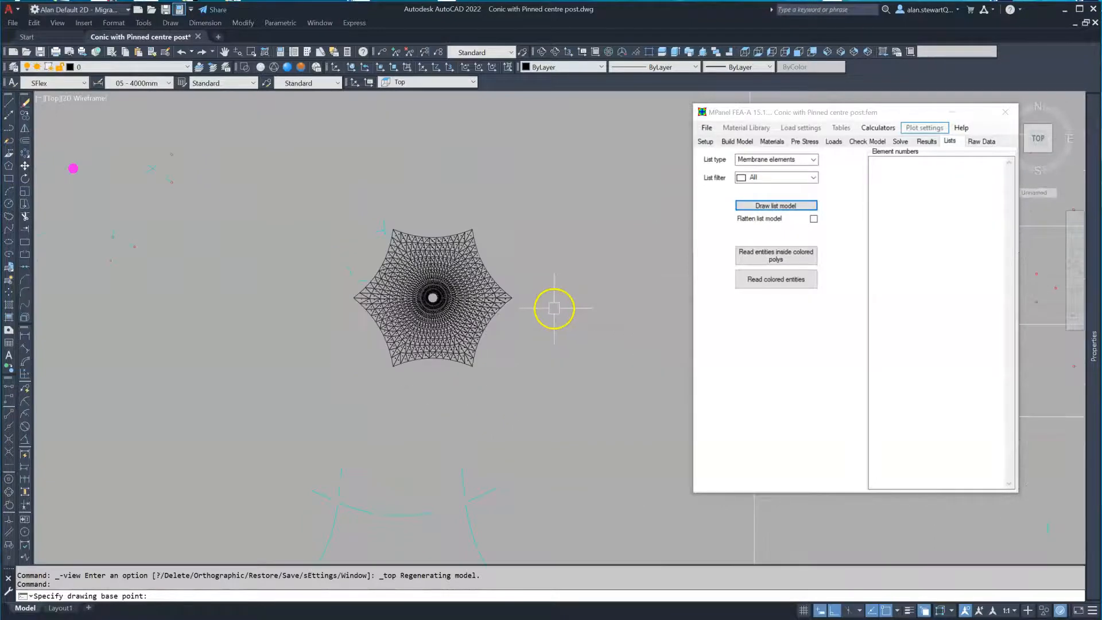
# Step: Copy the red and yellow boundary polylines from the earlier list model onto the matching corner of the new list model
pyautogui.scroll(-3, 550, 305)
pyautogui.scroll(5, 357, 203)
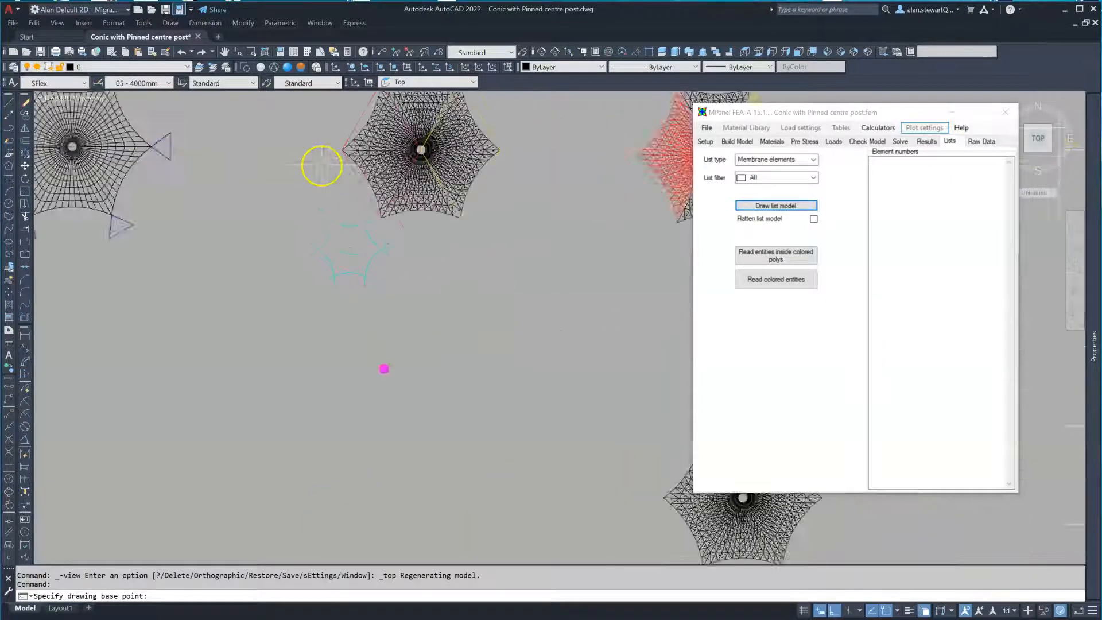
pyautogui.click(575, 181)
pyautogui.click(24, 115)
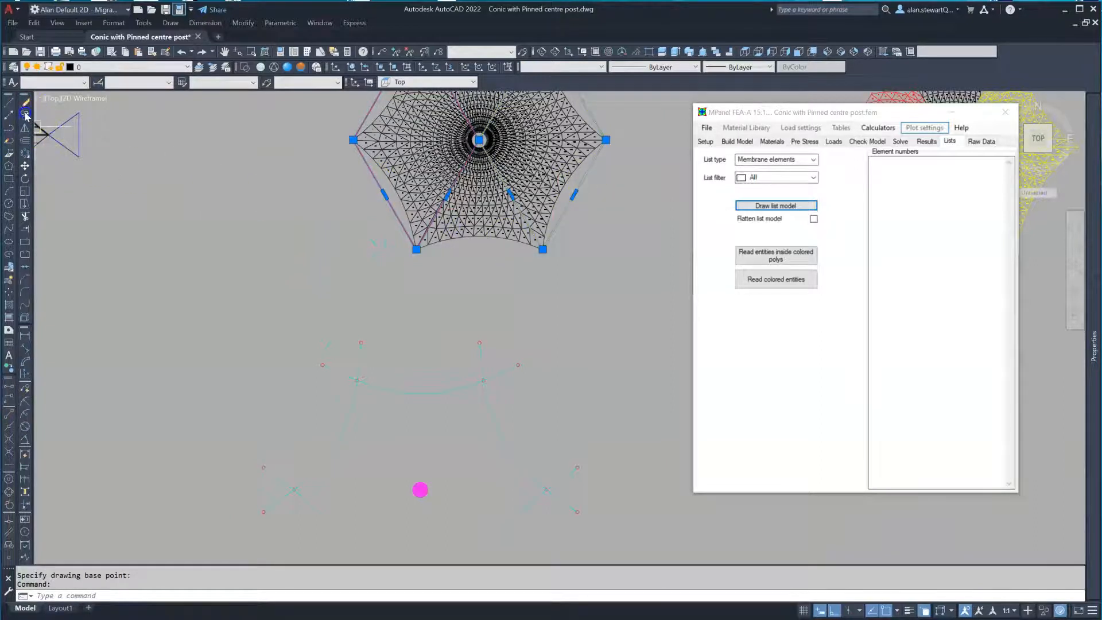
pyautogui.click(352, 139)
pyautogui.scroll(-3, 351, 140)
pyautogui.scroll(6, 565, 370)
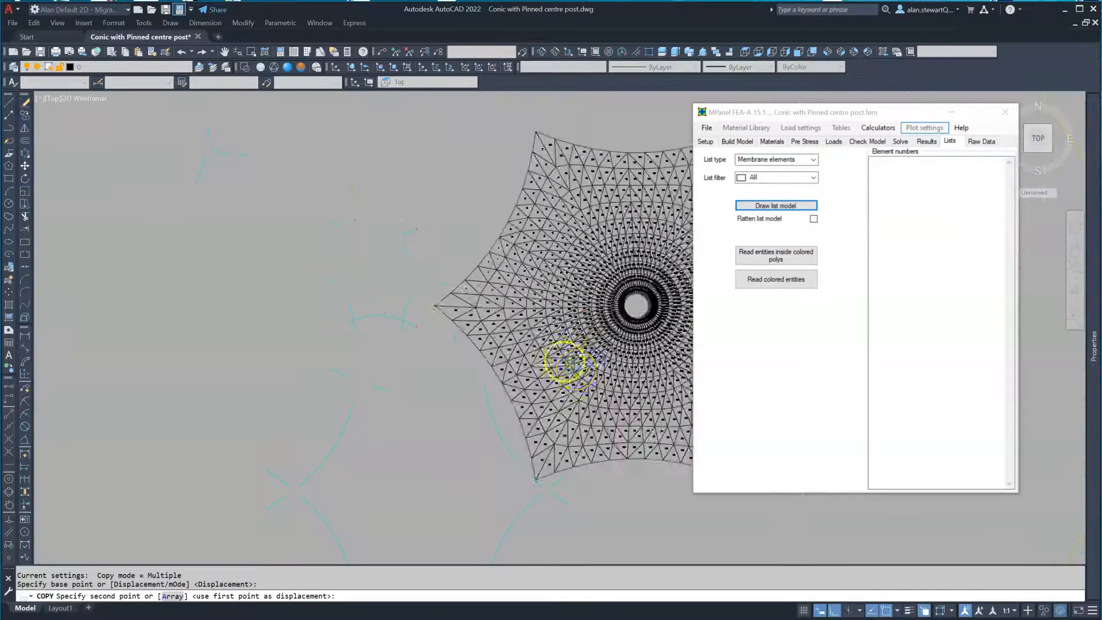
pyautogui.click(425, 303)
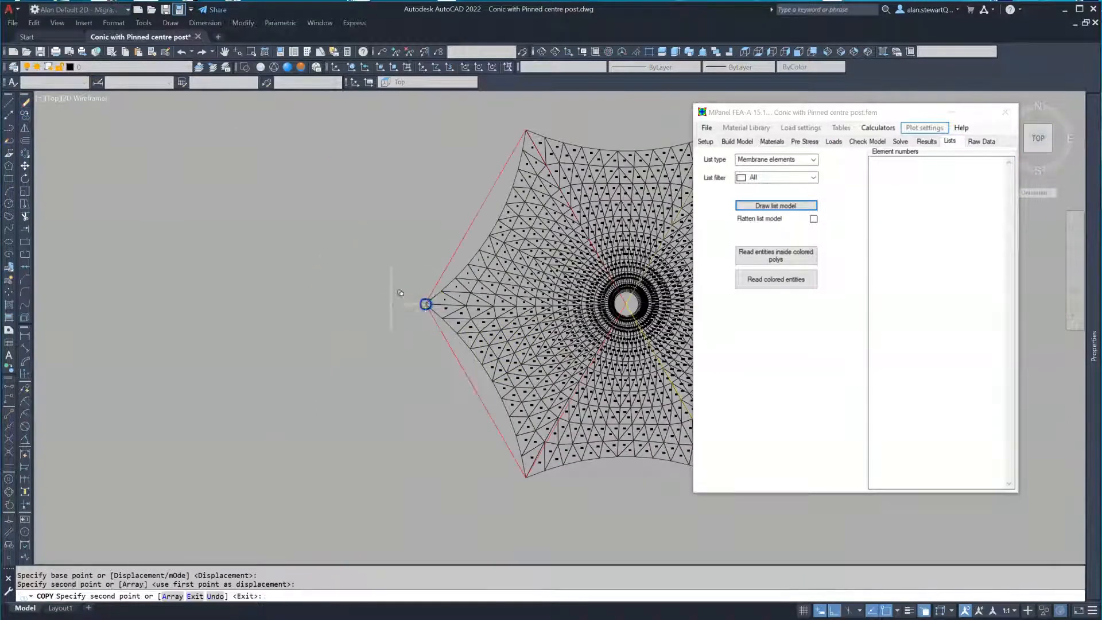
pyautogui.press('Return')
# Step: Select the new list model with its boundary polylines and read the membrane elements inside the coloured polylines into lists
pyautogui.scroll(-6, 262, 300)
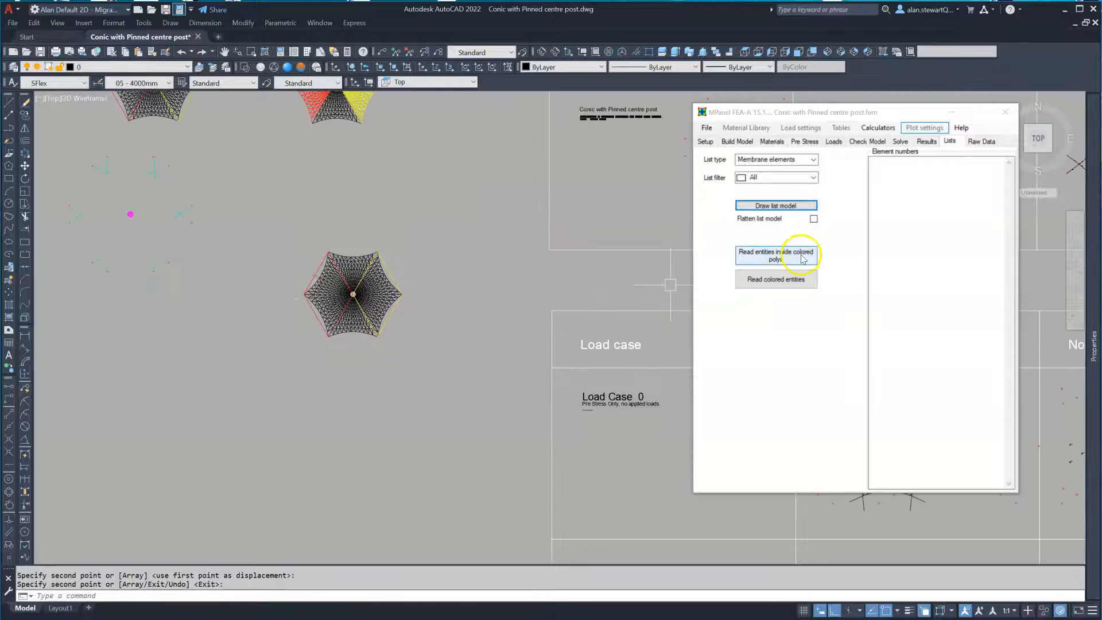
pyautogui.click(432, 394)
pyautogui.click(266, 206)
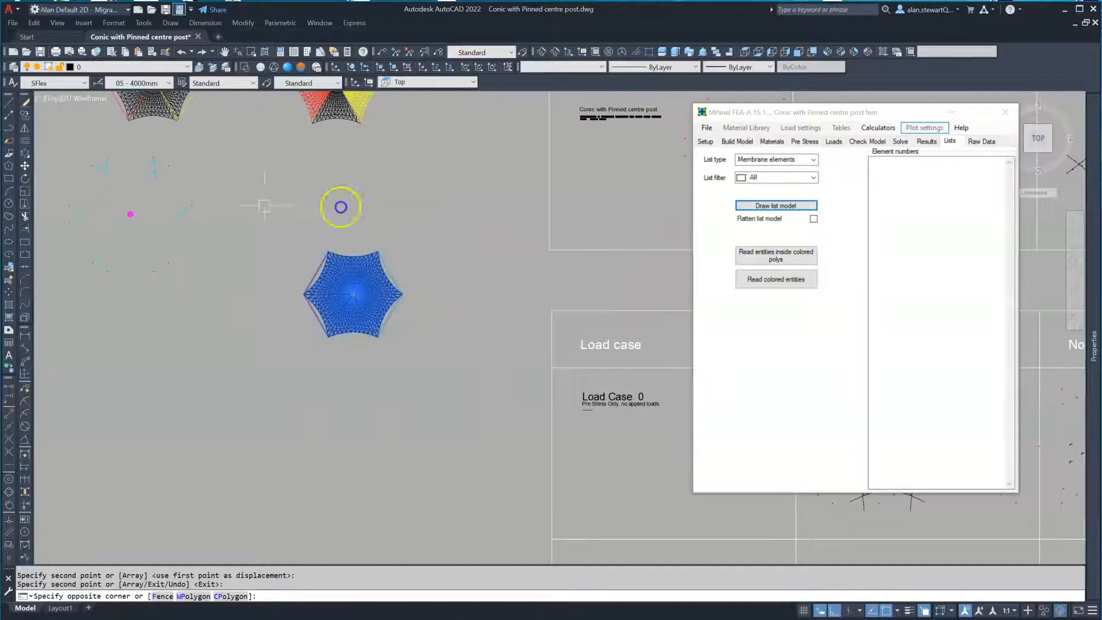
pyautogui.click(789, 259)
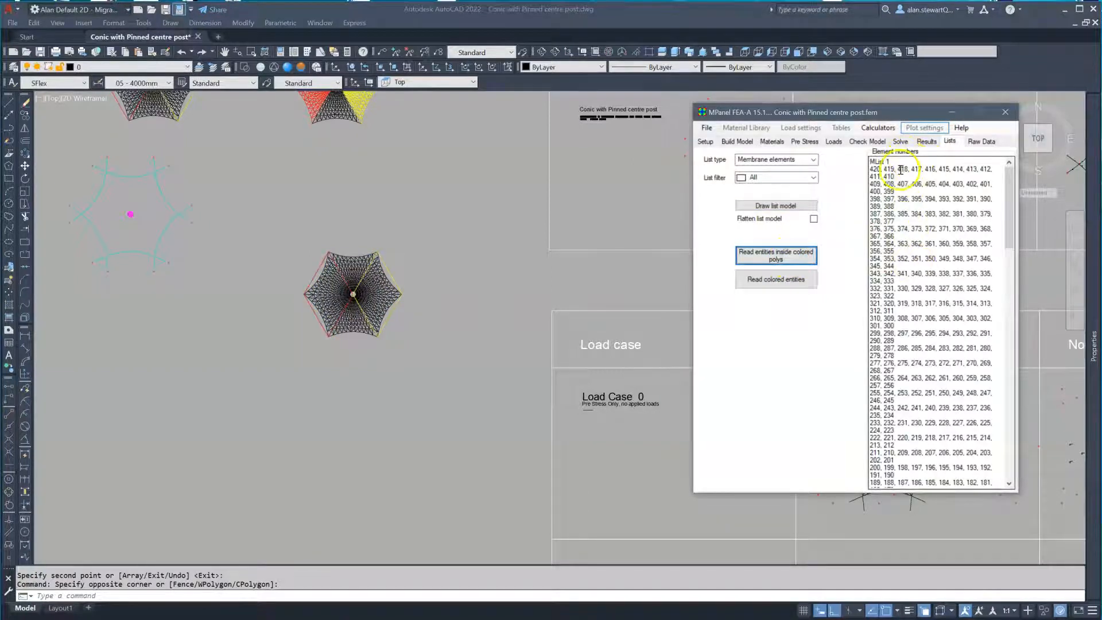
# Step: Review the membrane element lists and draw the coloured list model beside the previous one to check them
pyautogui.scroll(-1, 997, 241)
pyautogui.scroll(-14, 996, 242)
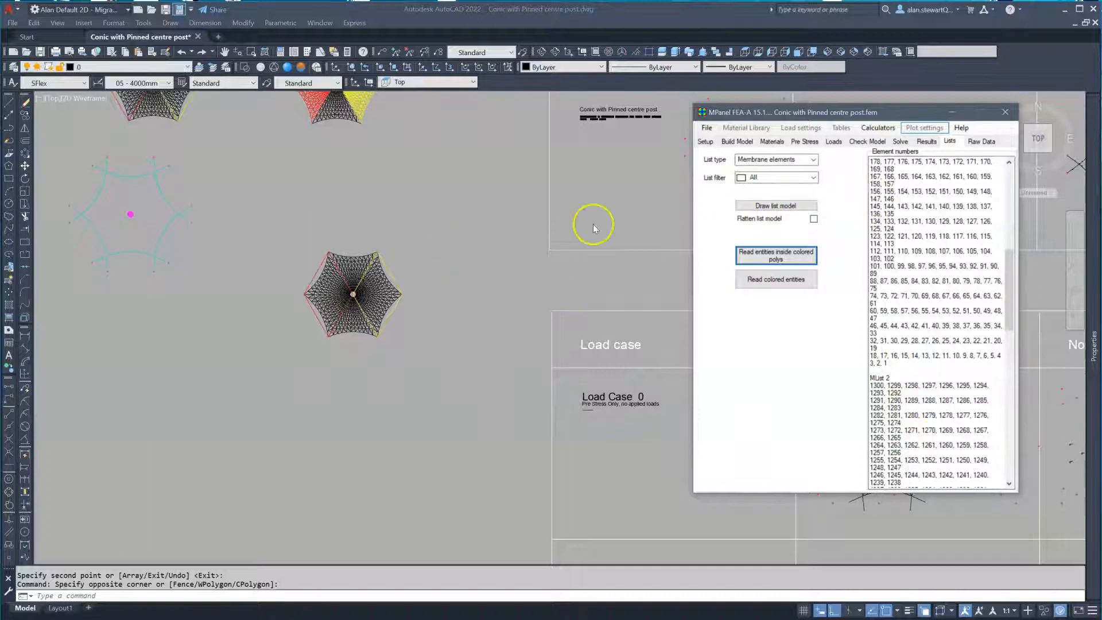
pyautogui.click(774, 207)
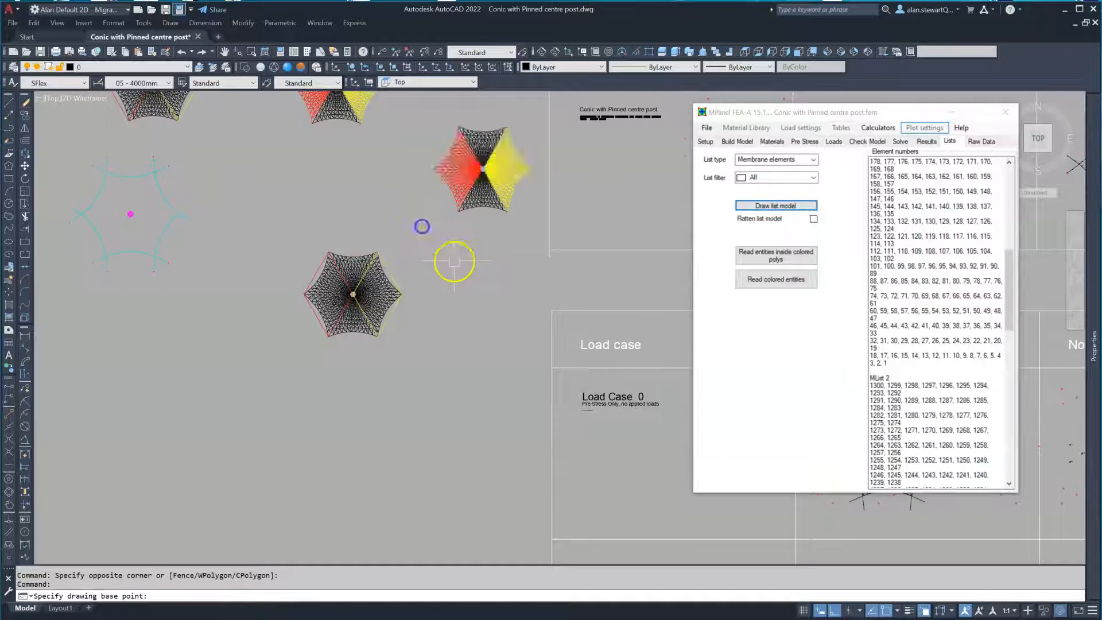
pyautogui.scroll(4, 507, 137)
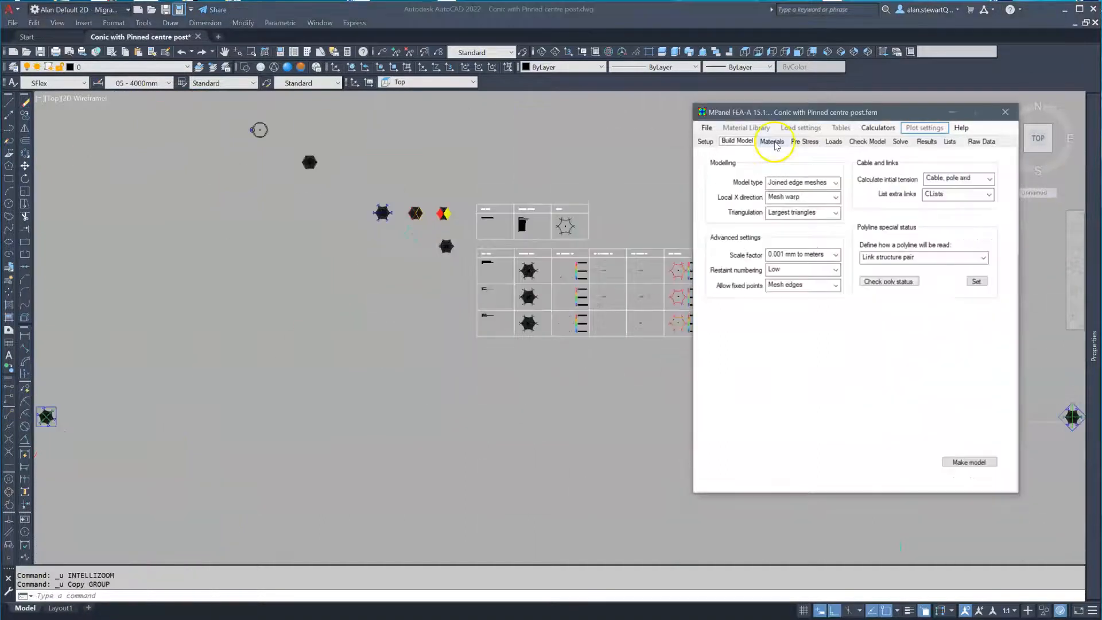
# Step: Review the cable and link material properties and set the default cable in the material library to Generic 16mm
pyautogui.click(772, 141)
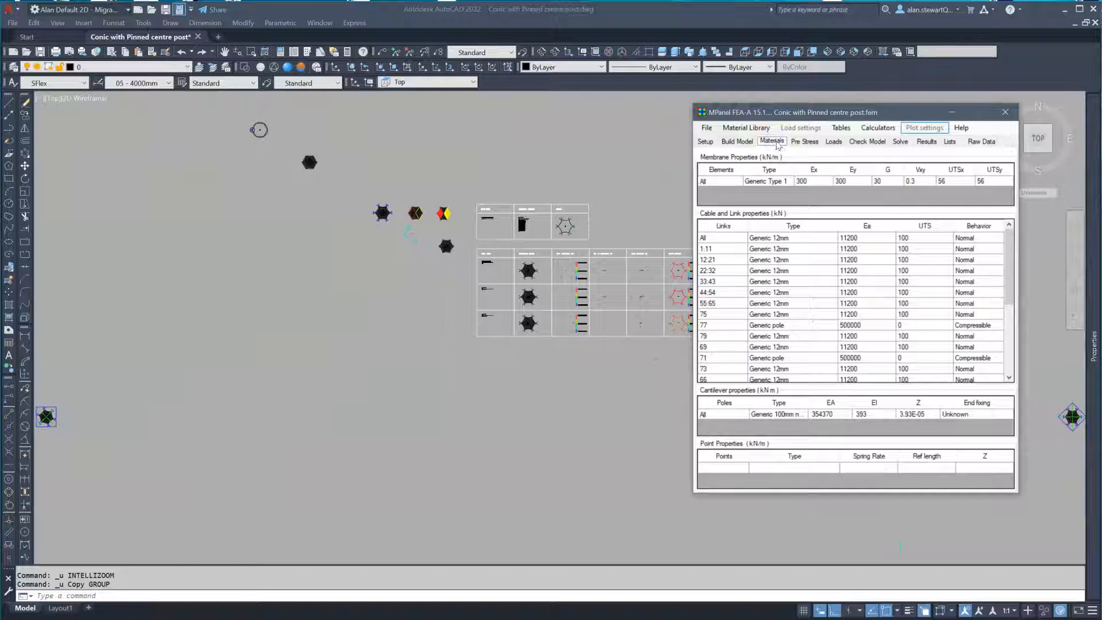
pyautogui.scroll(-5, 786, 310)
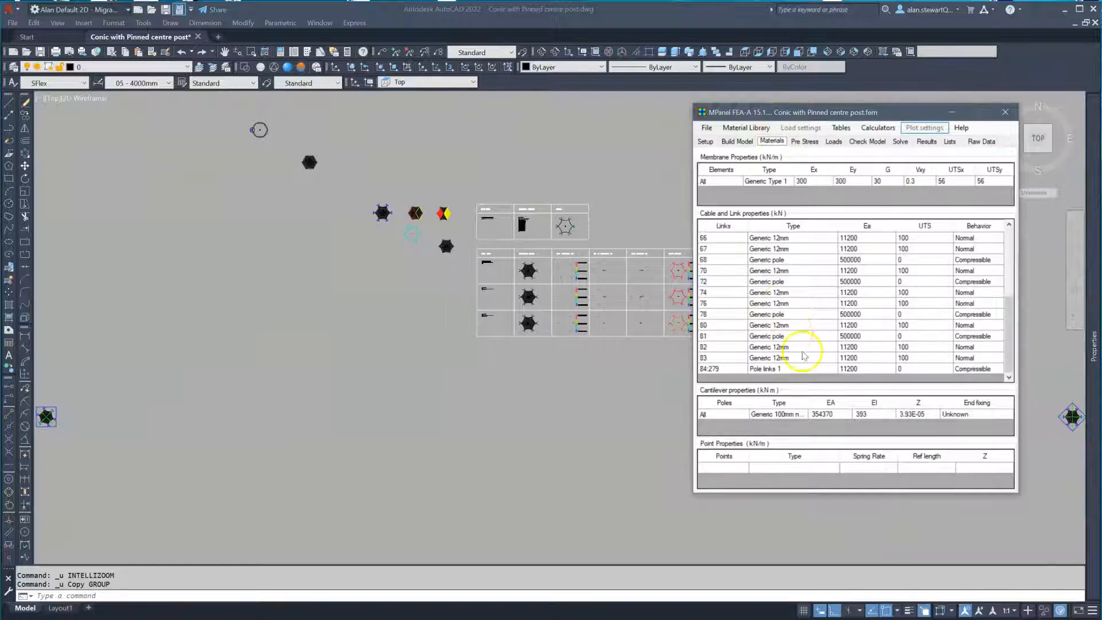
pyautogui.scroll(5, 806, 314)
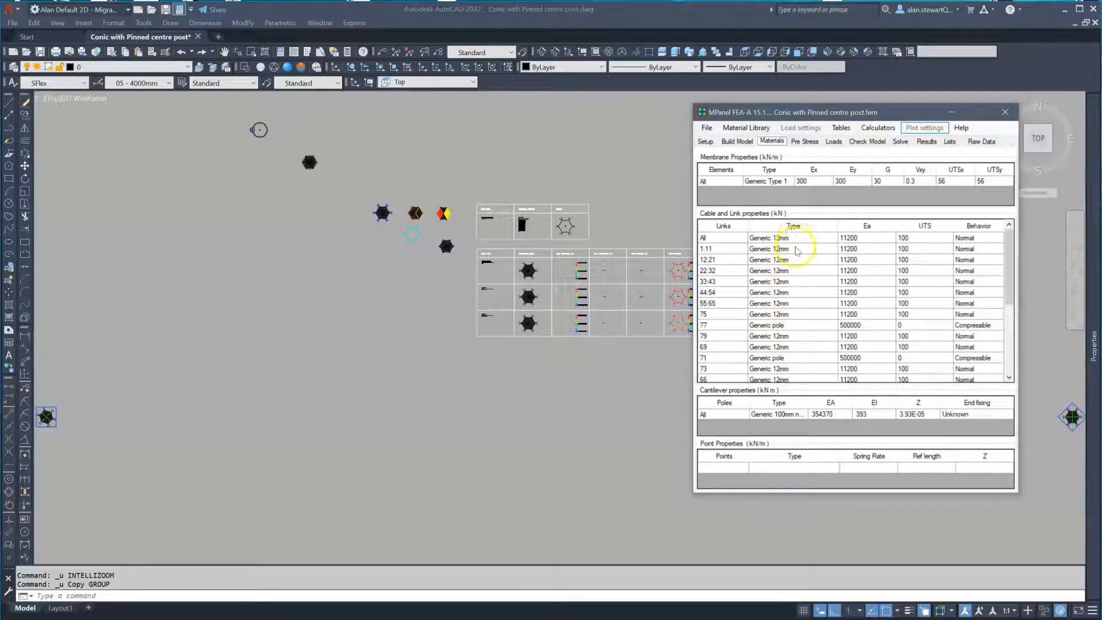
pyautogui.click(763, 128)
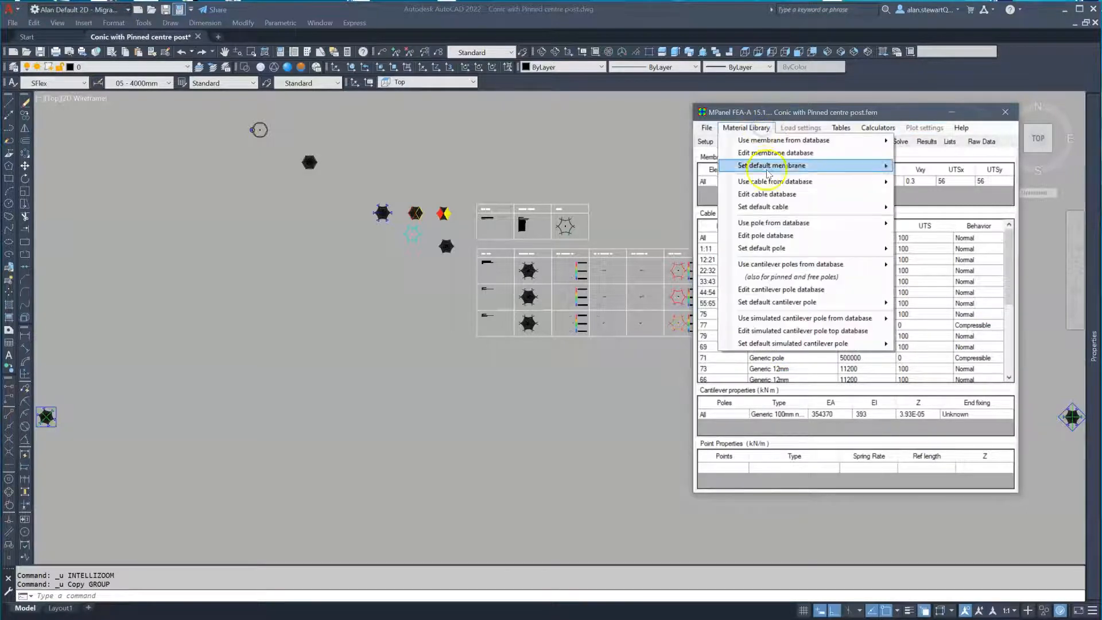
pyautogui.moveTo(781, 211)
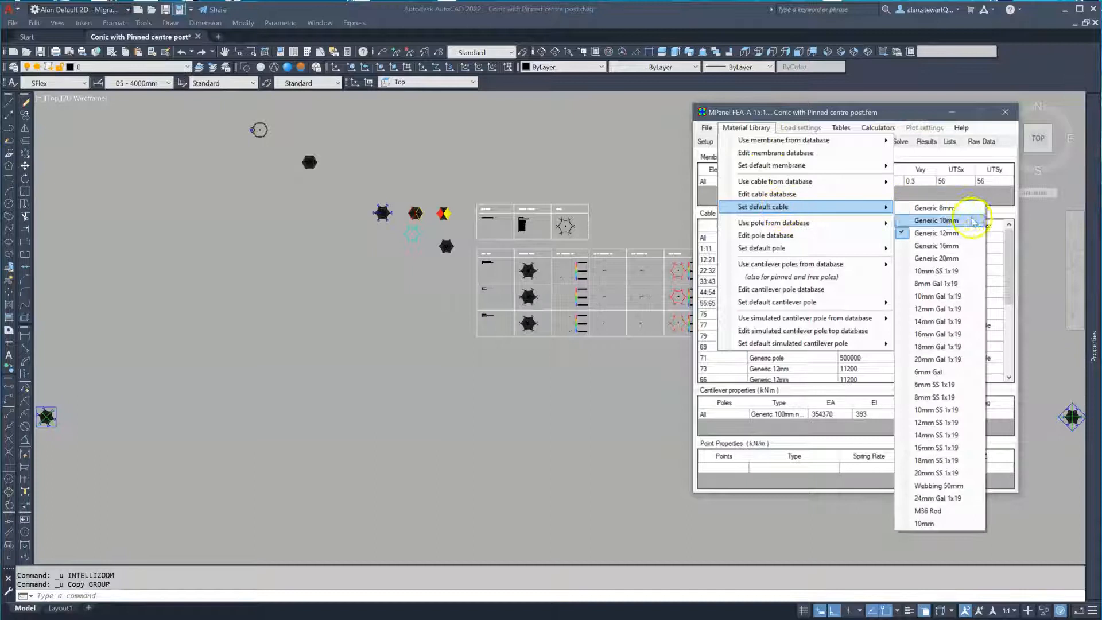
pyautogui.click(941, 245)
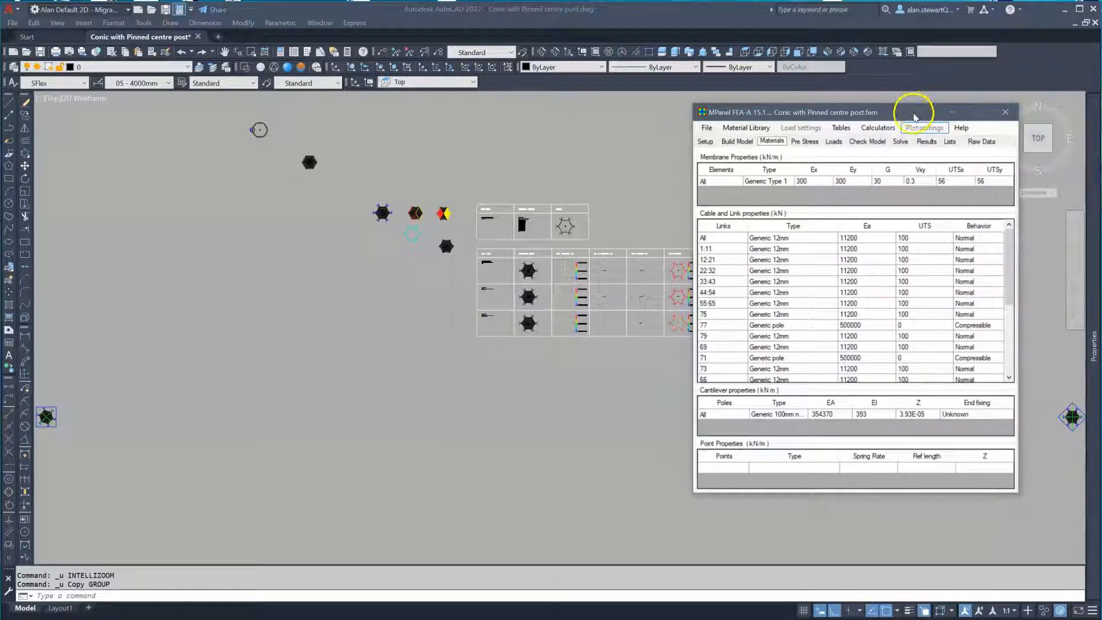
# Step: Set the Ea value of the Pole links 1 material for links 84:279 to 112000
pyautogui.scroll(-5, 822, 317)
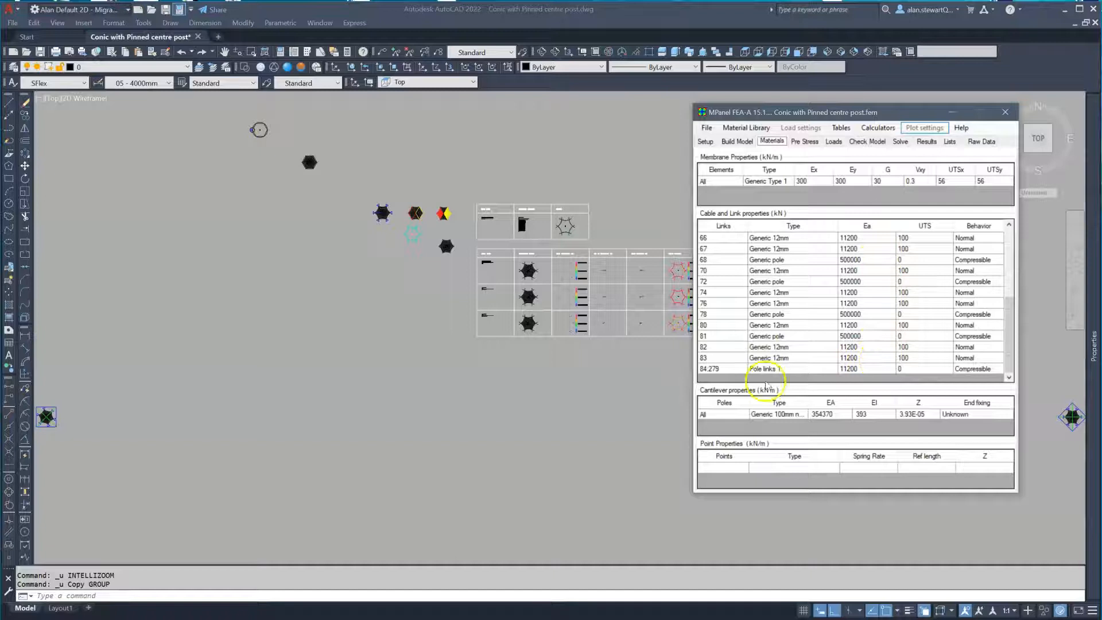
pyautogui.doubleClick(873, 369)
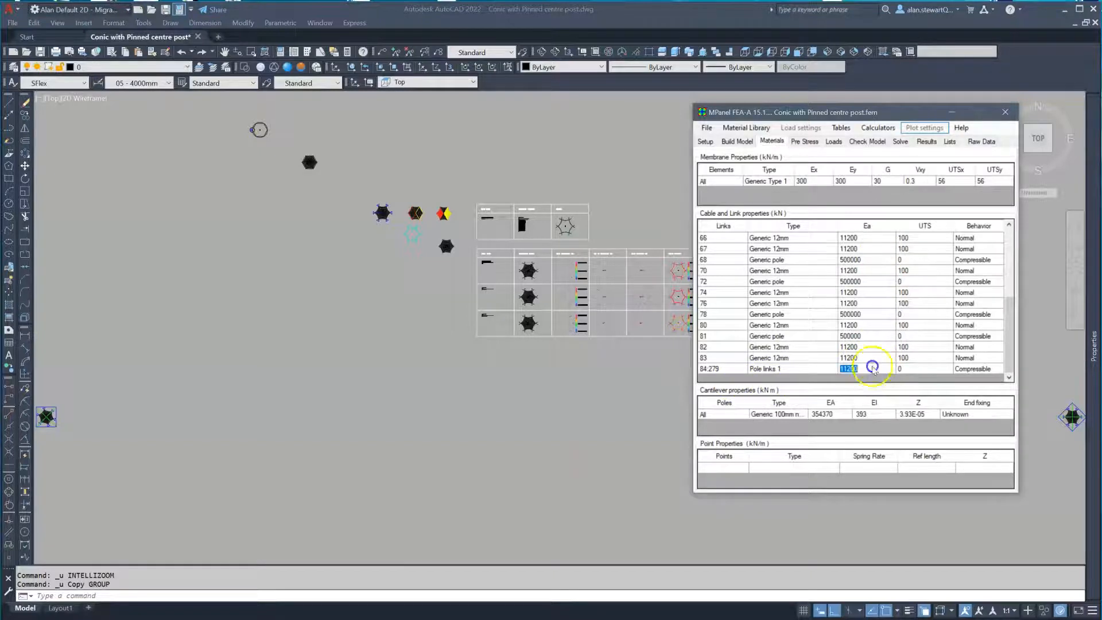
pyautogui.press('Return')
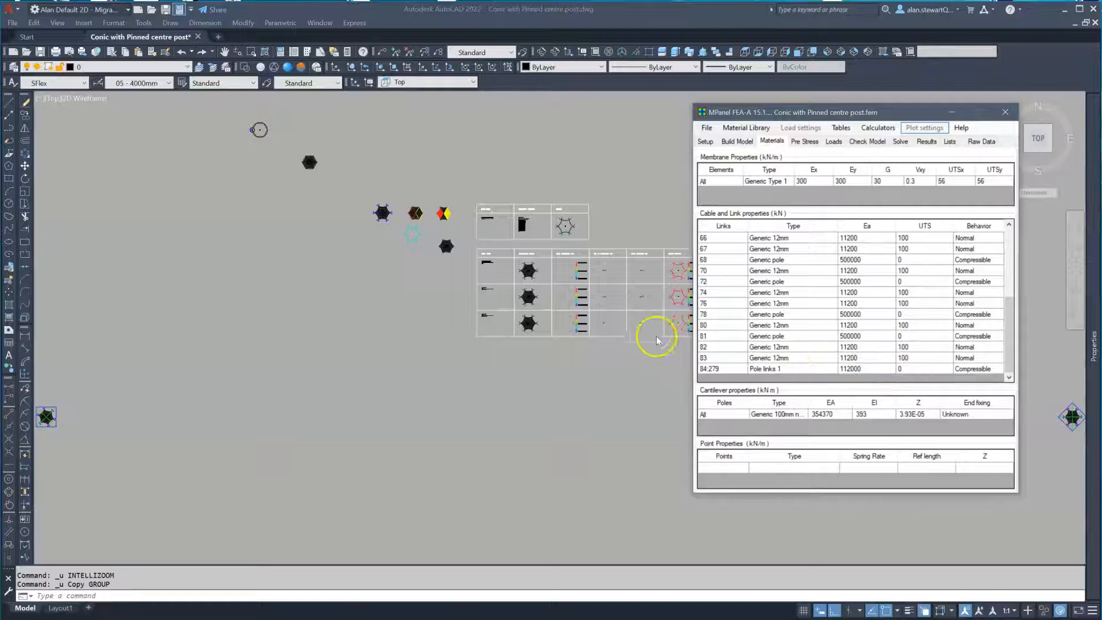
pyautogui.scroll(10, 405, 234)
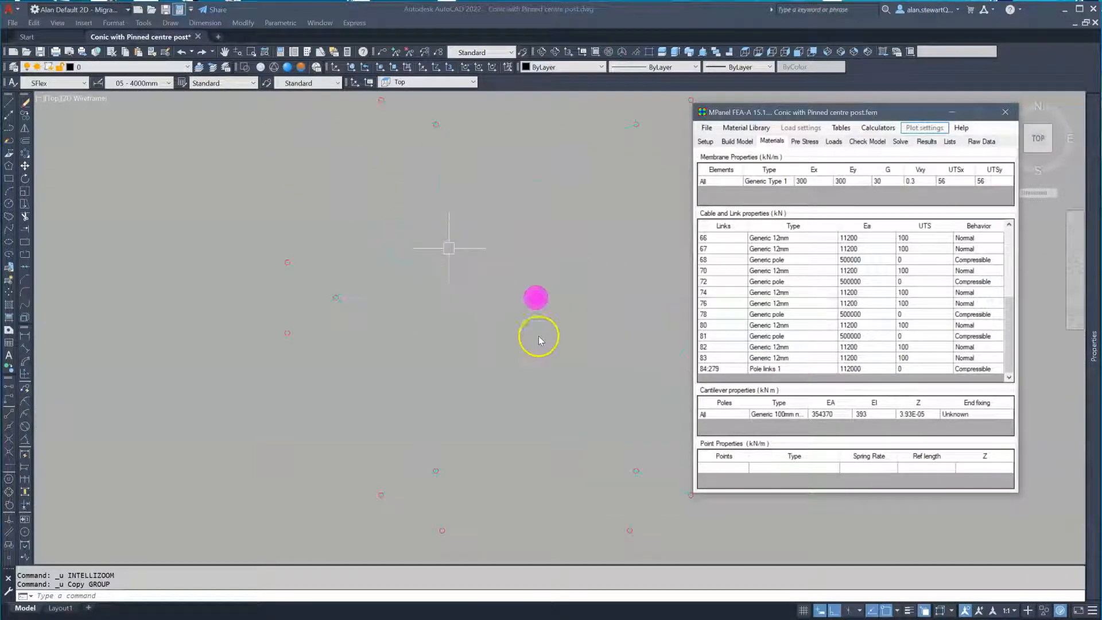
pyautogui.scroll(5, 537, 303)
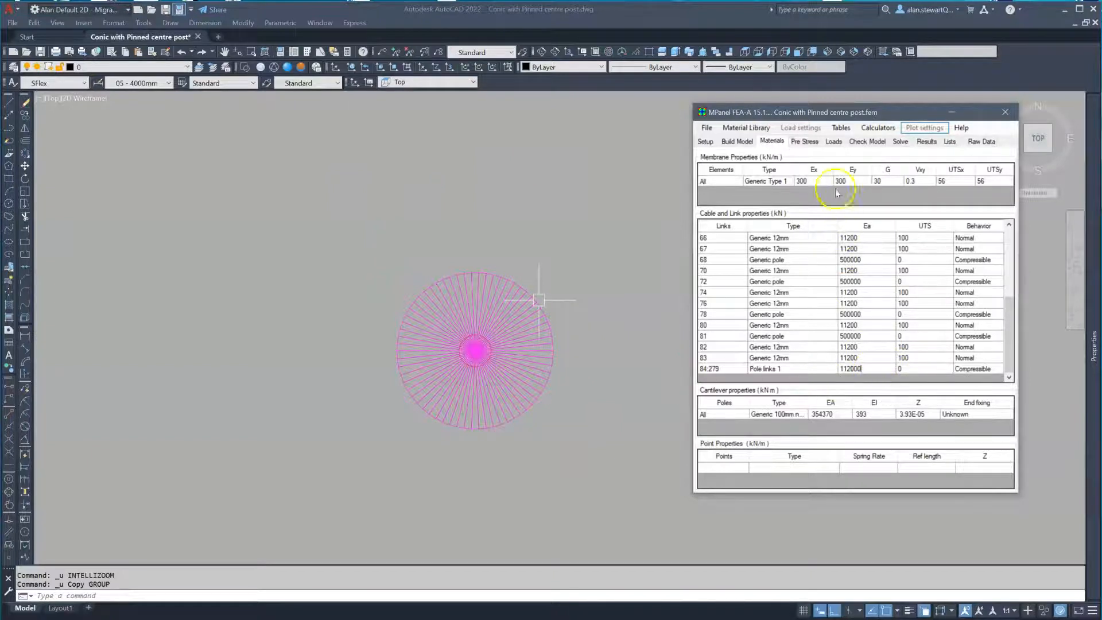
# Step: Set the membrane pre-stress of all elements to 2 in X and Y and recalculate the initial cable and link tensions
pyautogui.click(807, 141)
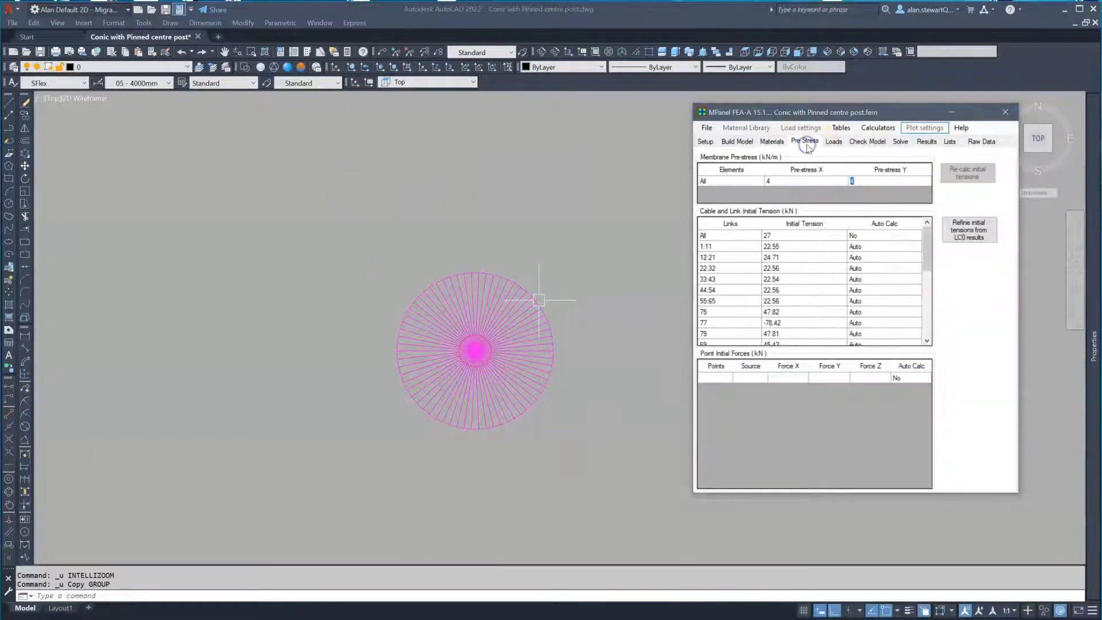
pyautogui.click(772, 142)
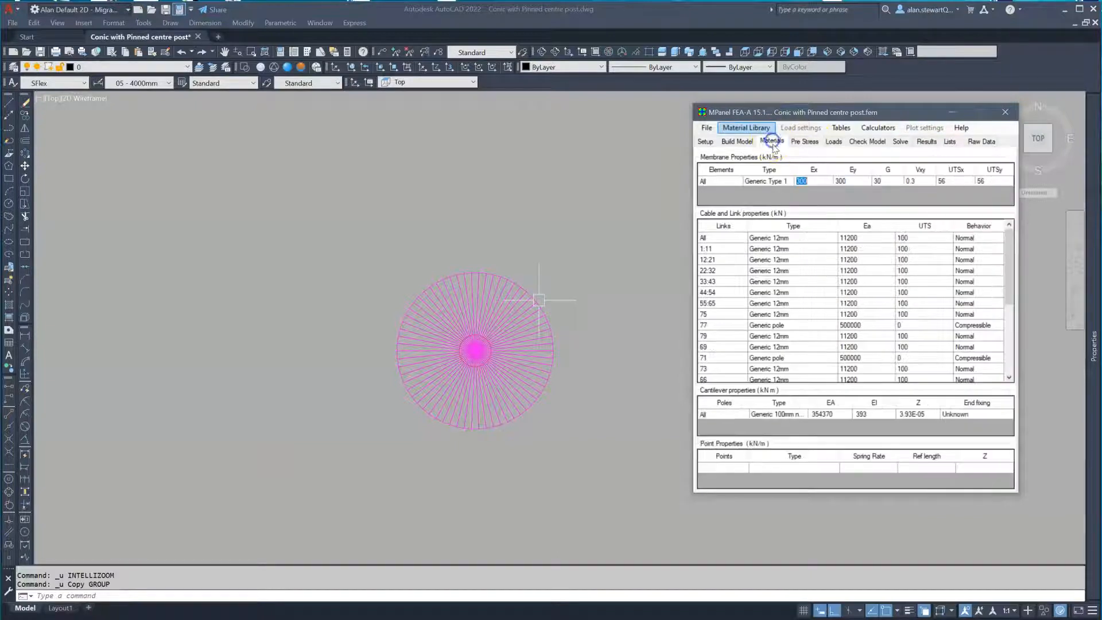
pyautogui.click(805, 142)
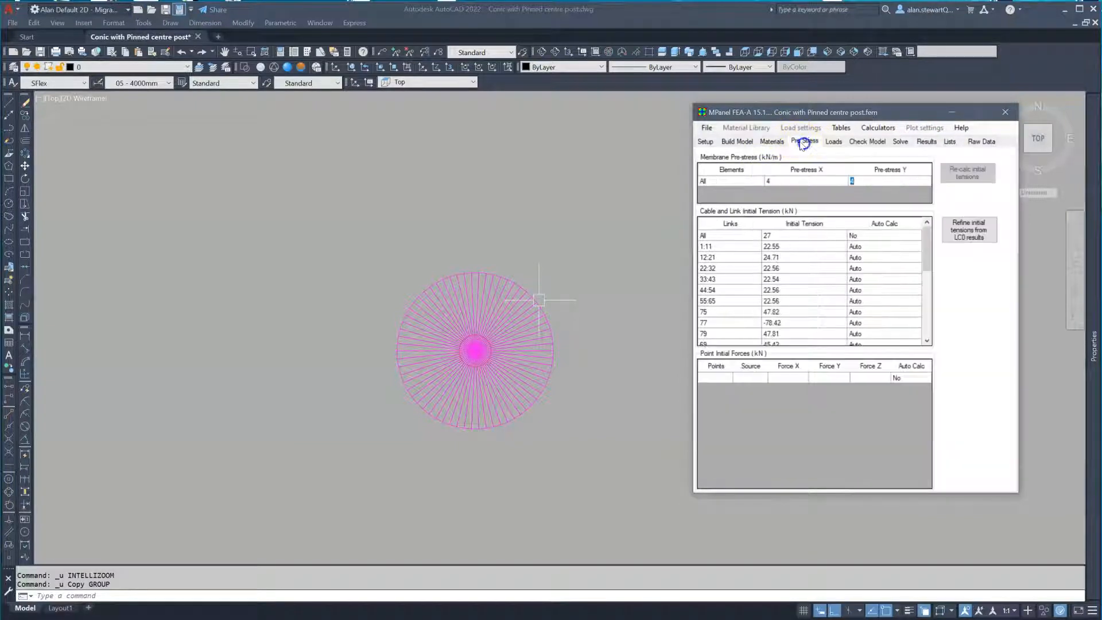
pyautogui.click(780, 182)
pyautogui.write('2')
pyautogui.click(859, 181)
pyautogui.write('2')
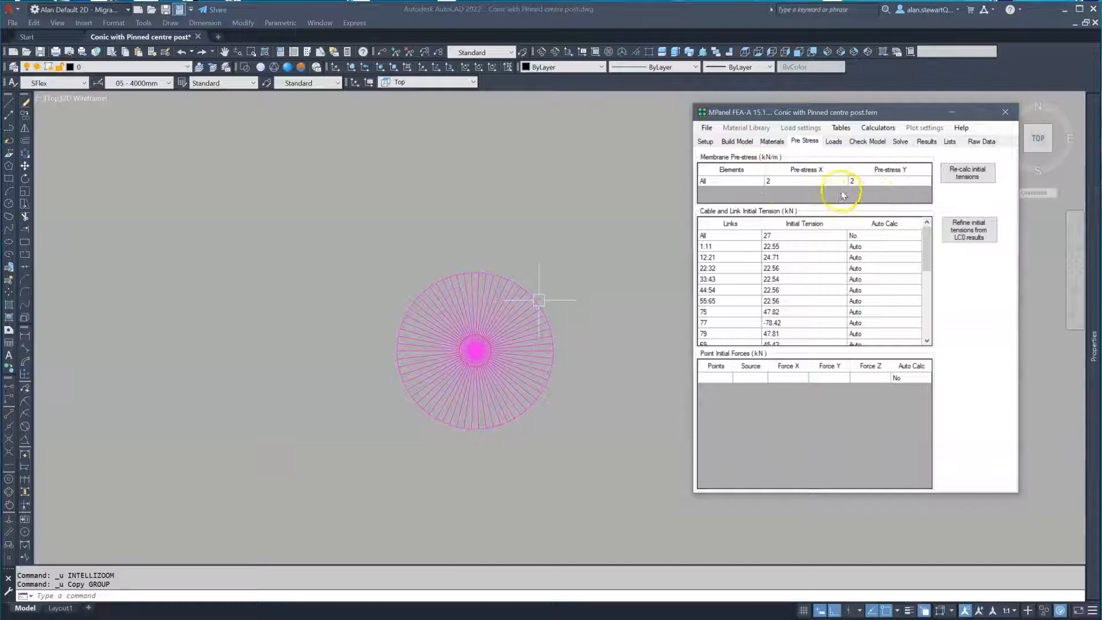
pyautogui.click(970, 173)
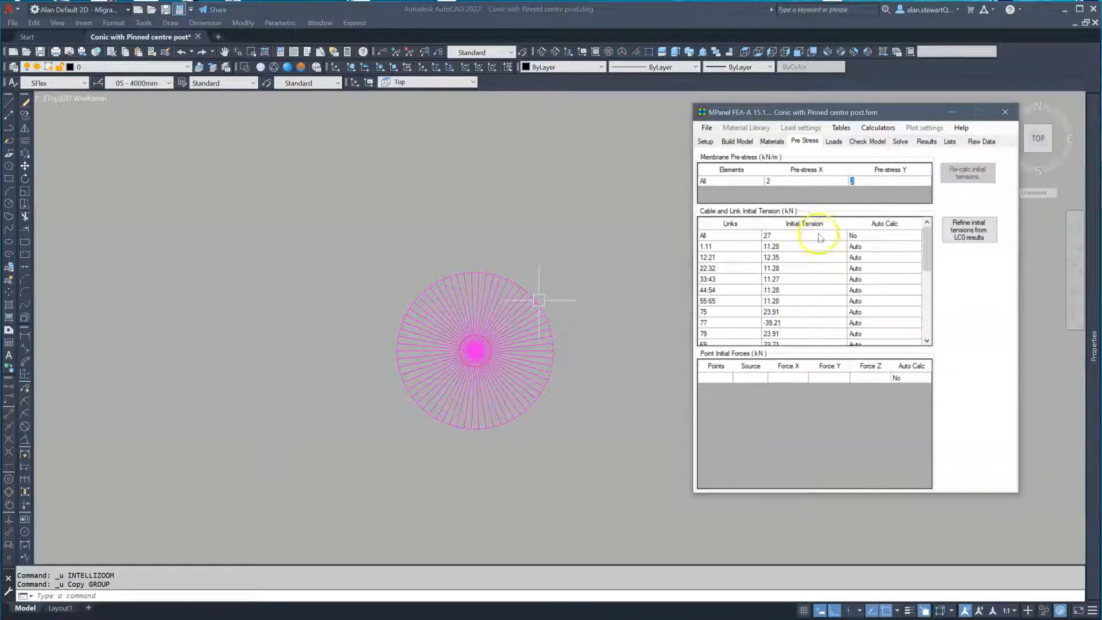
# Step: In load case 2 (cross wind), assign the membrane load to element list MList 1 with a pressure of -1
pyautogui.click(833, 141)
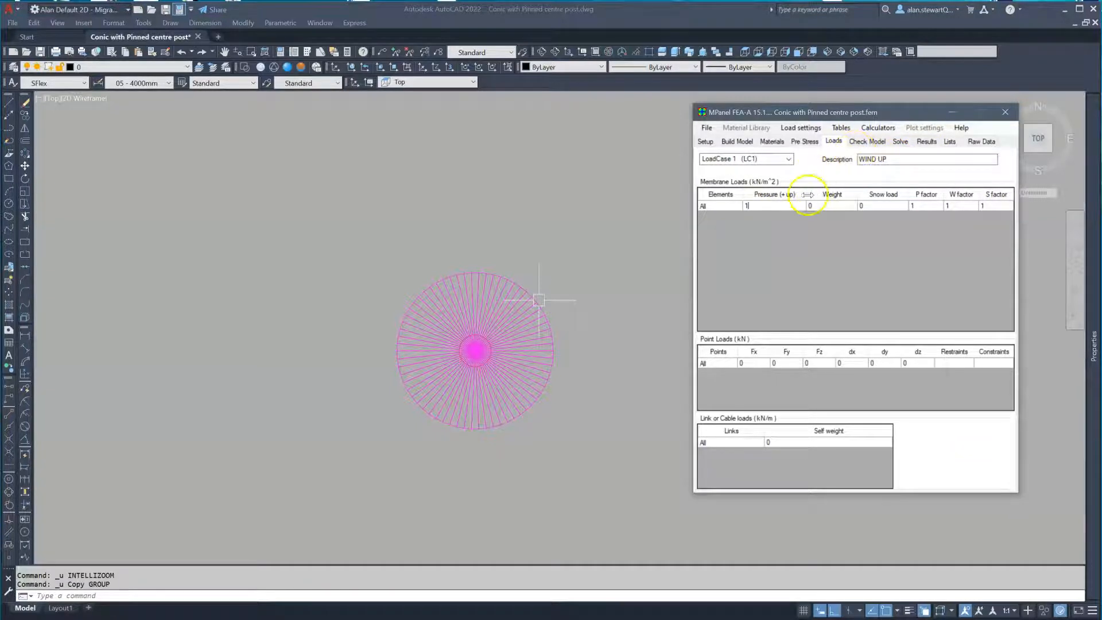
pyautogui.click(788, 159)
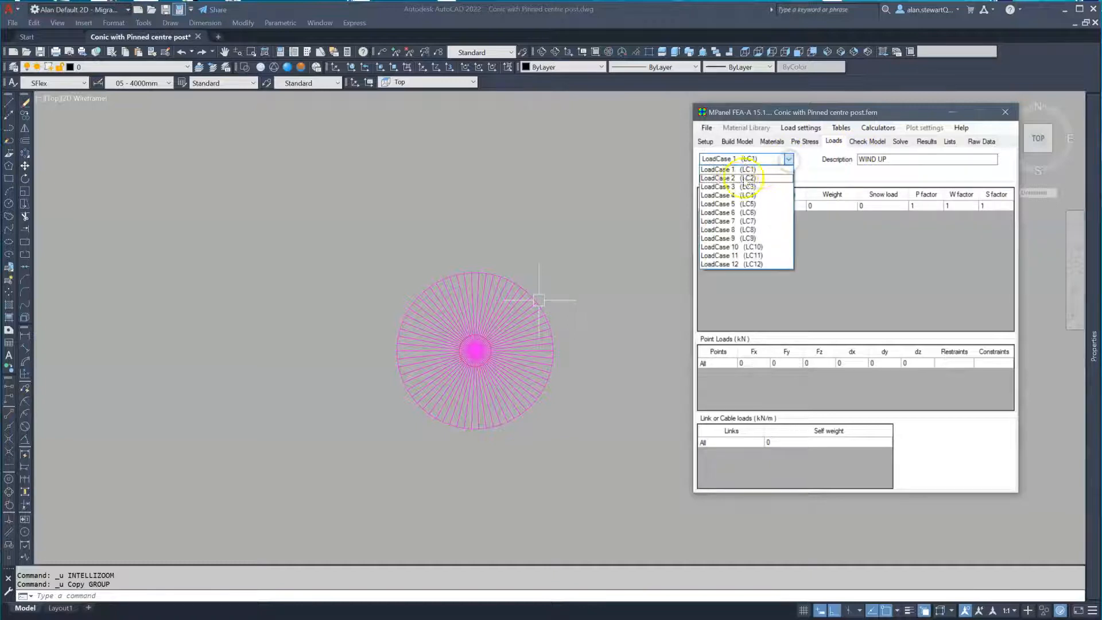
pyautogui.click(737, 178)
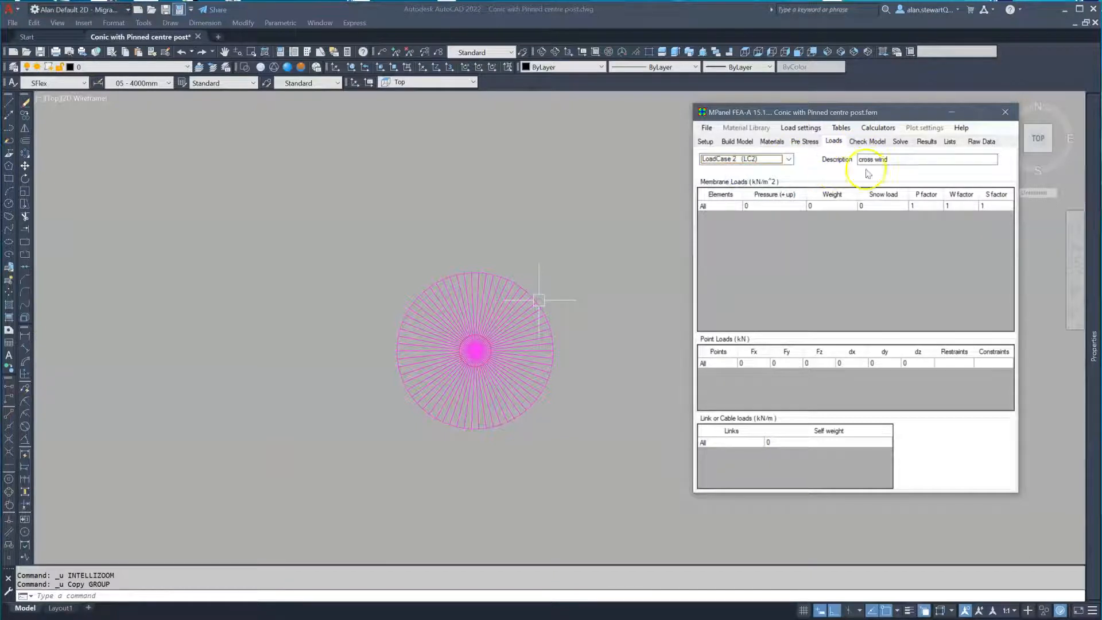
pyautogui.scroll(-10, 579, 332)
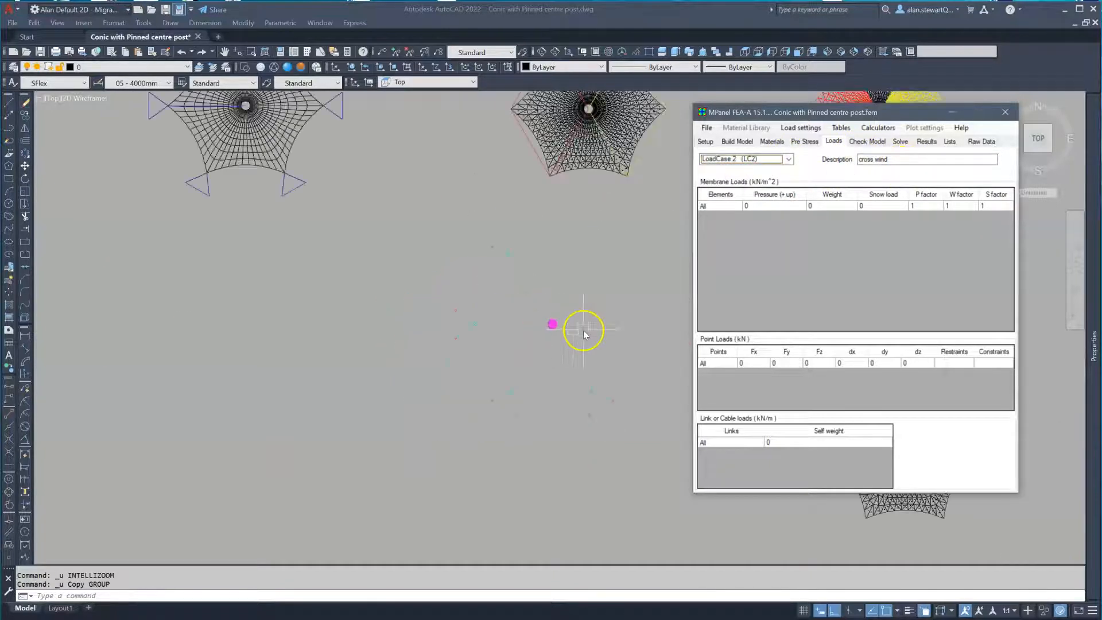
pyautogui.scroll(5, 674, 281)
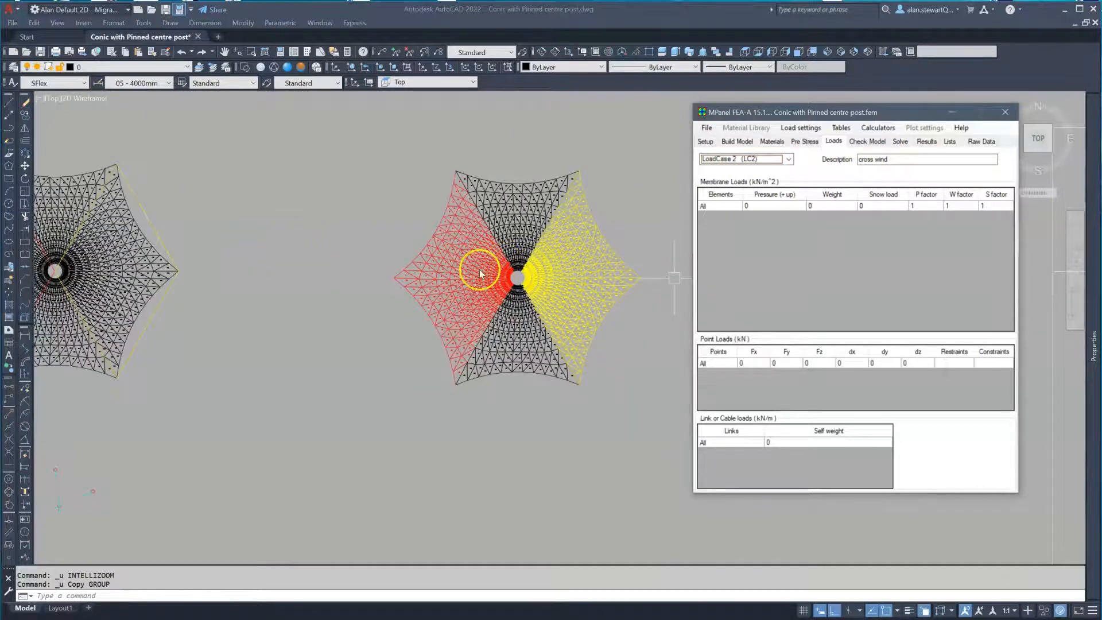
pyautogui.click(711, 205)
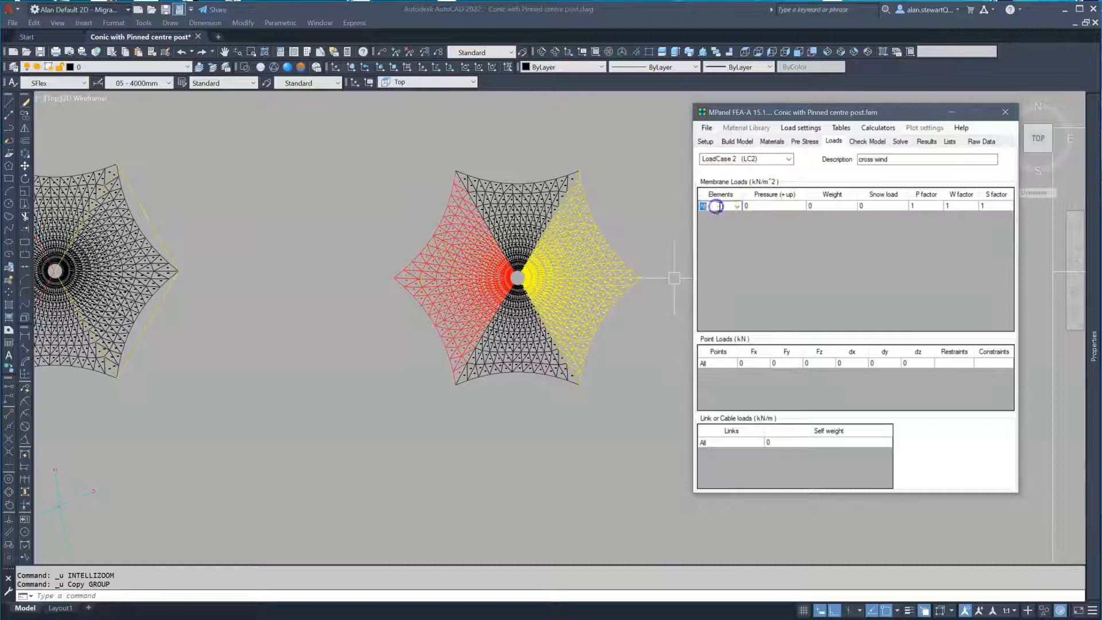
pyautogui.click(720, 228)
pyautogui.click(769, 206)
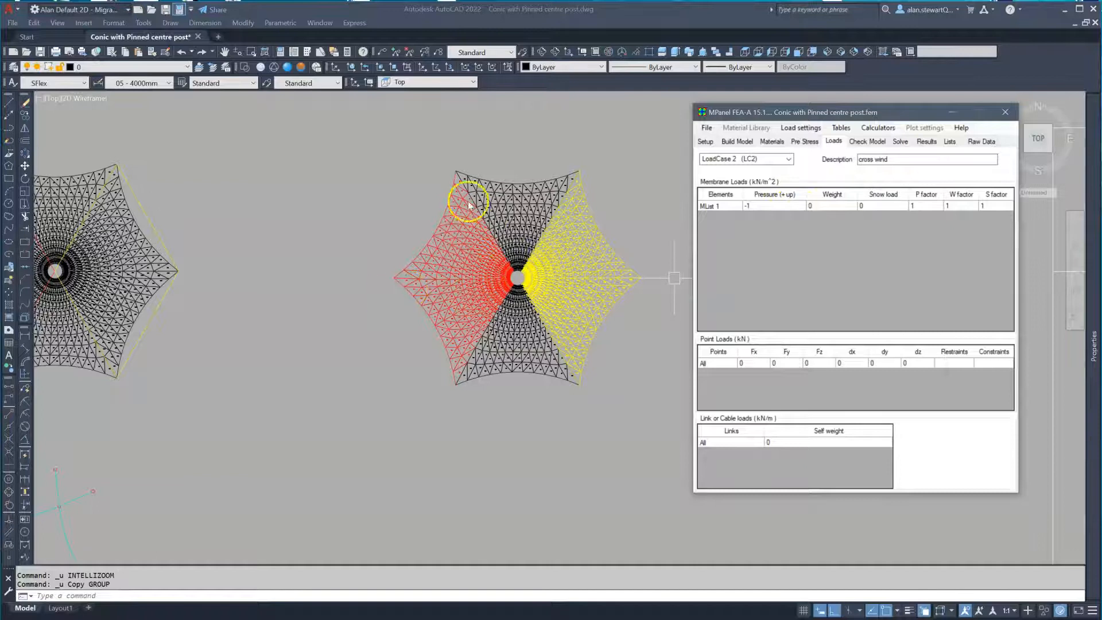
pyautogui.press('Tab')
# Step: Add a second membrane load row to load case 2 for MList 2 with a pressure of 1
pyautogui.click(841, 128)
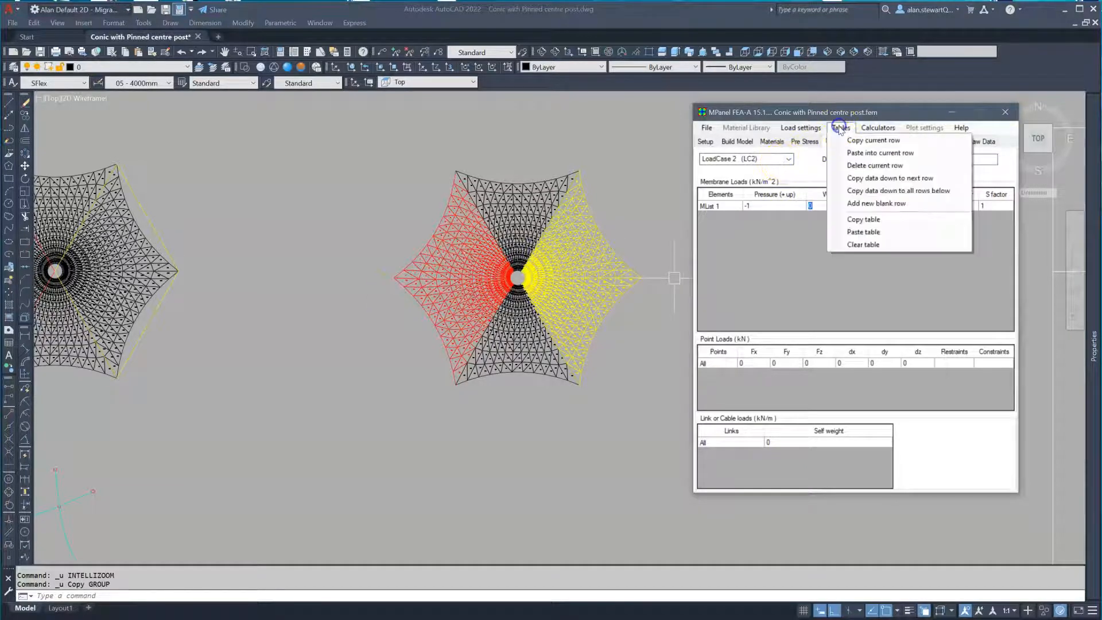
pyautogui.click(862, 203)
pyautogui.click(730, 216)
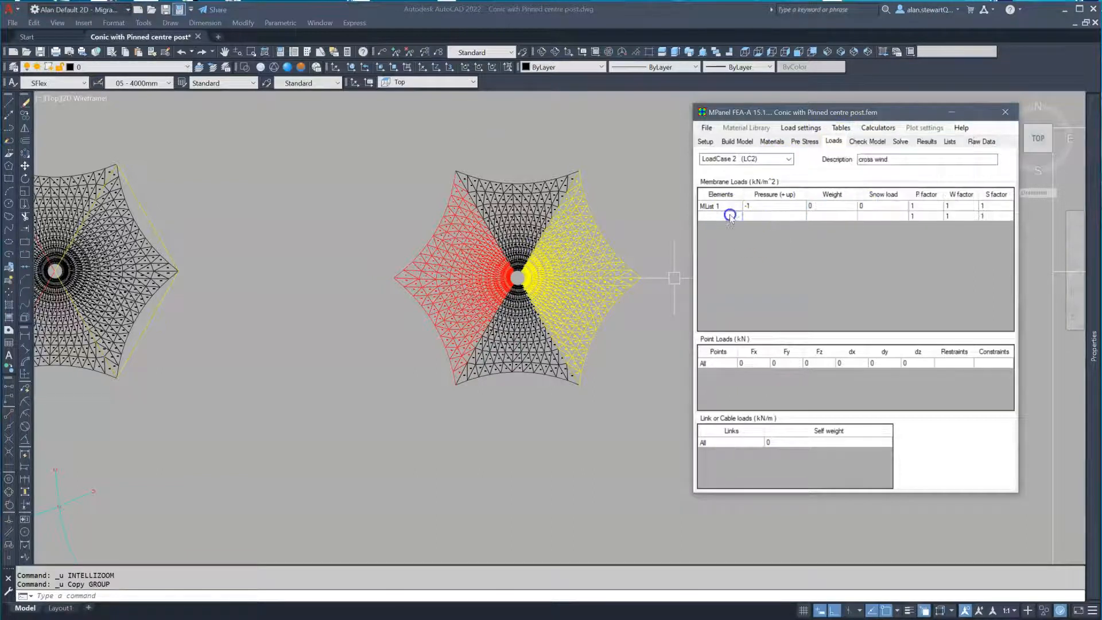
pyautogui.click(738, 218)
pyautogui.click(717, 233)
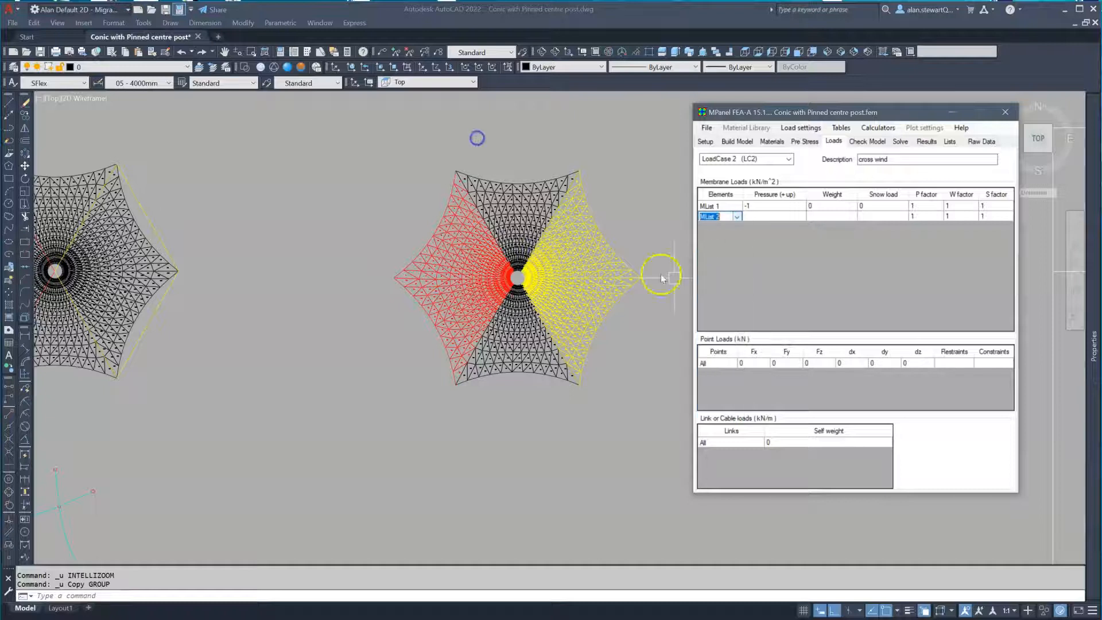
pyautogui.click(774, 230)
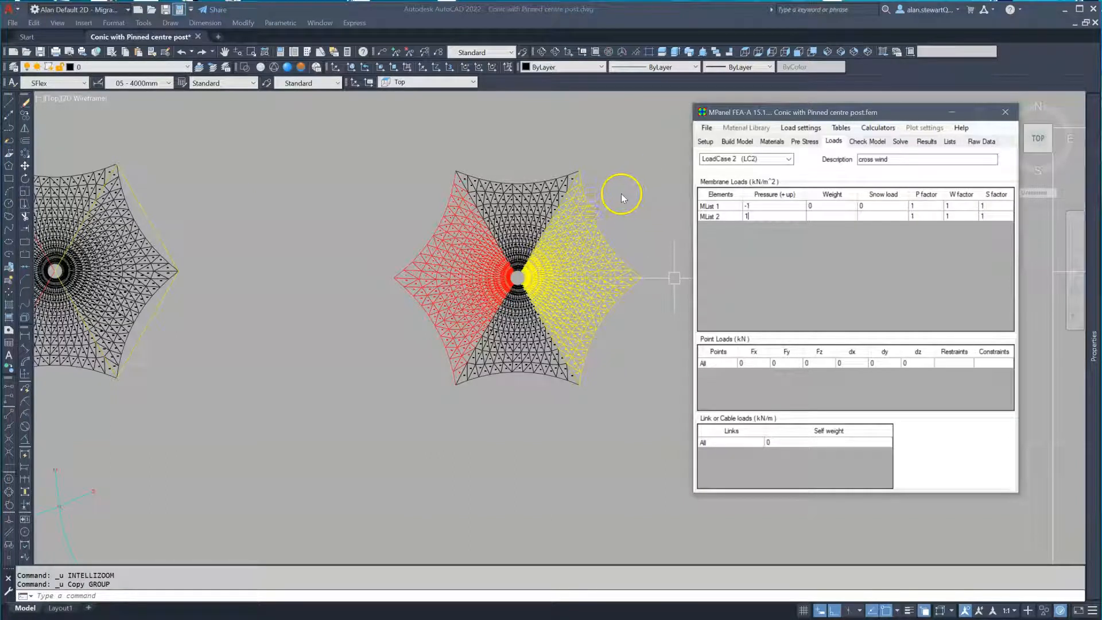
# Step: Run the solver for Pre-Stress Only (LC0) and save the results
pyautogui.click(899, 141)
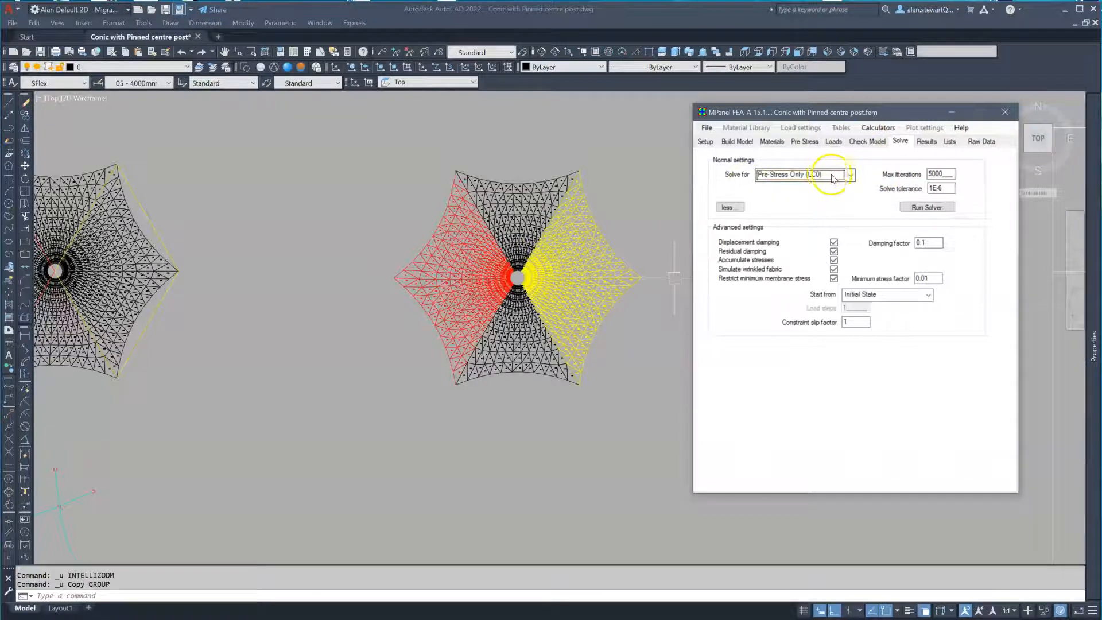
pyautogui.click(929, 207)
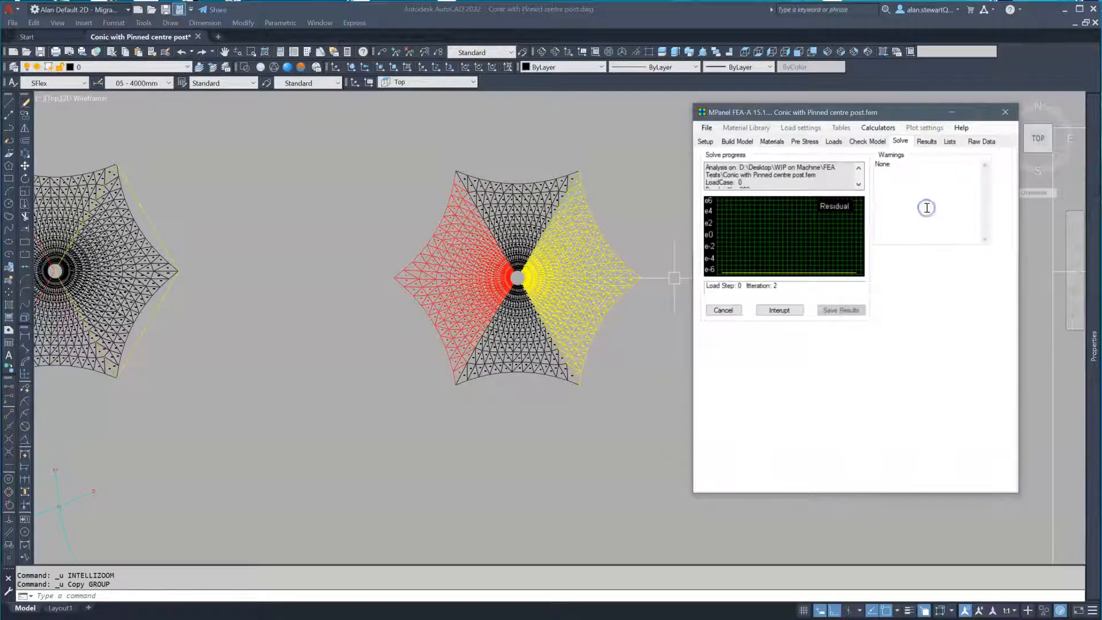
pyautogui.click(781, 307)
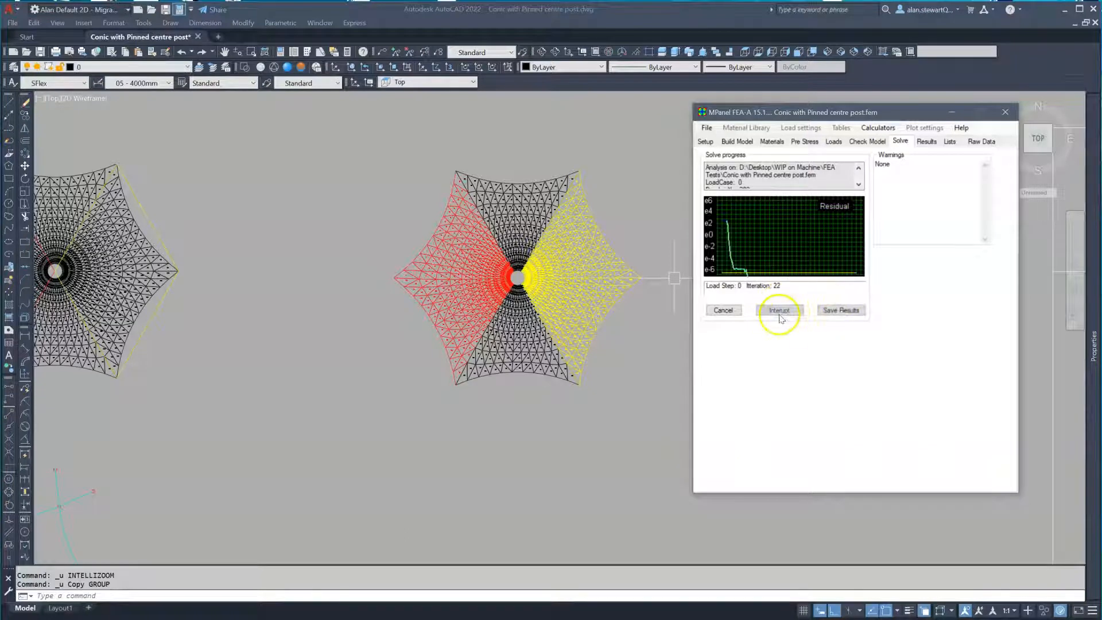
pyautogui.click(840, 310)
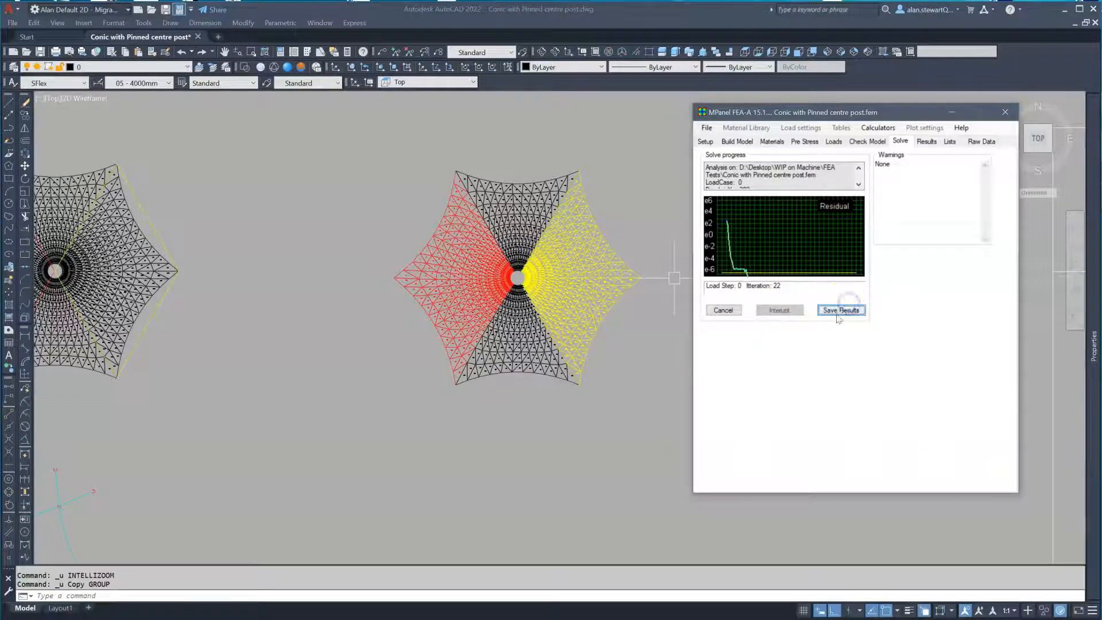
pyautogui.click(839, 313)
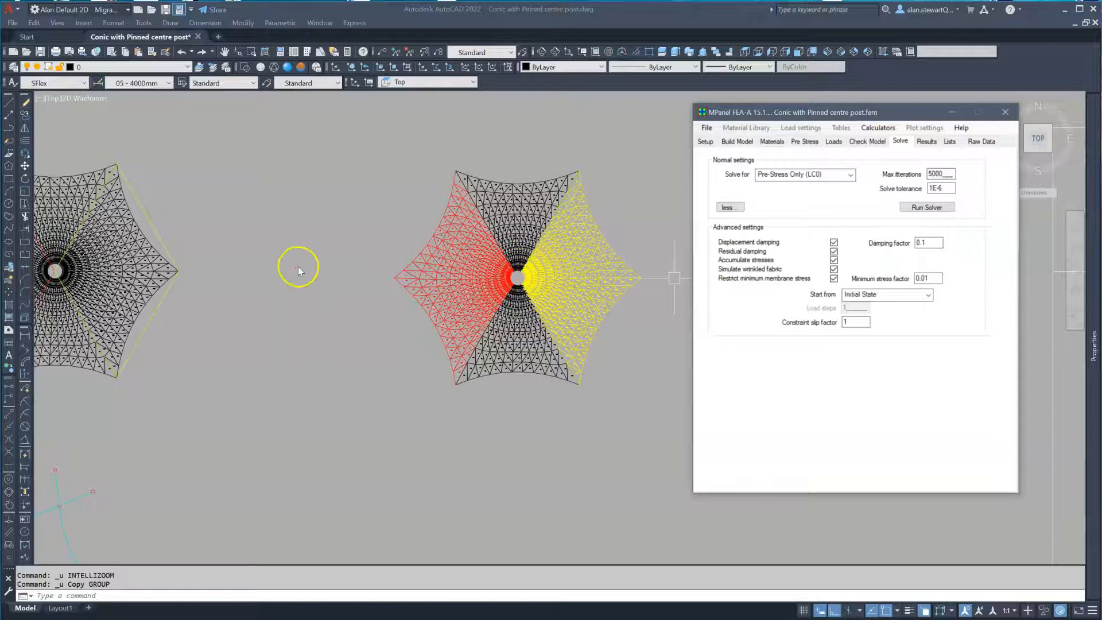
# Step: Examine the plotted load case descriptions and displaced shapes, and compare them with the red and yellow membrane list model
pyautogui.scroll(-5, 298, 259)
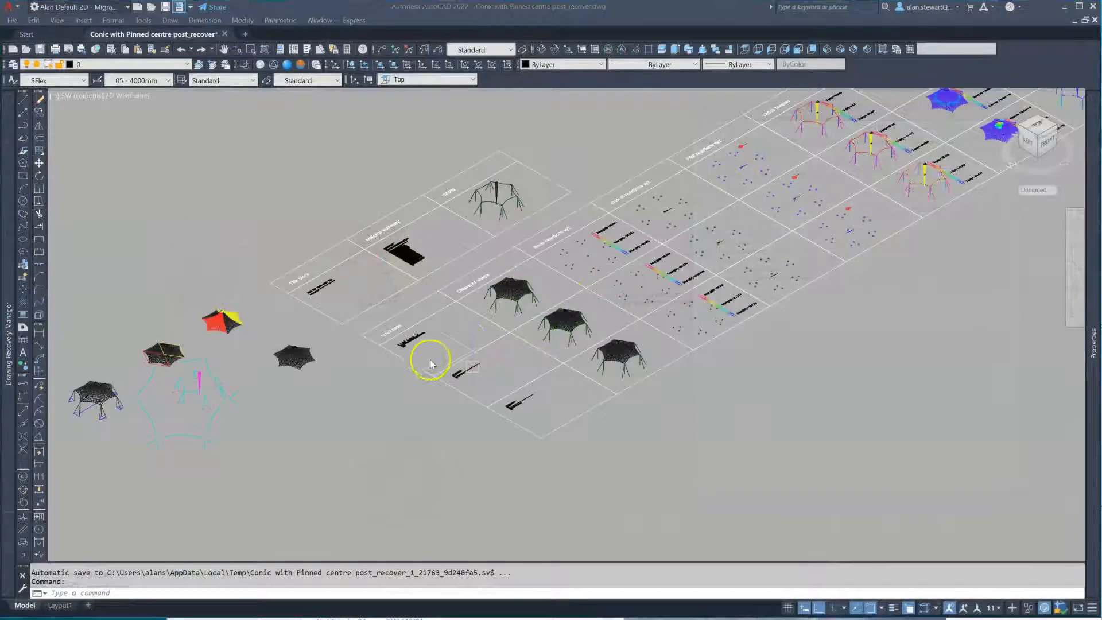
pyautogui.scroll(2, 480, 321)
pyautogui.scroll(3, 376, 351)
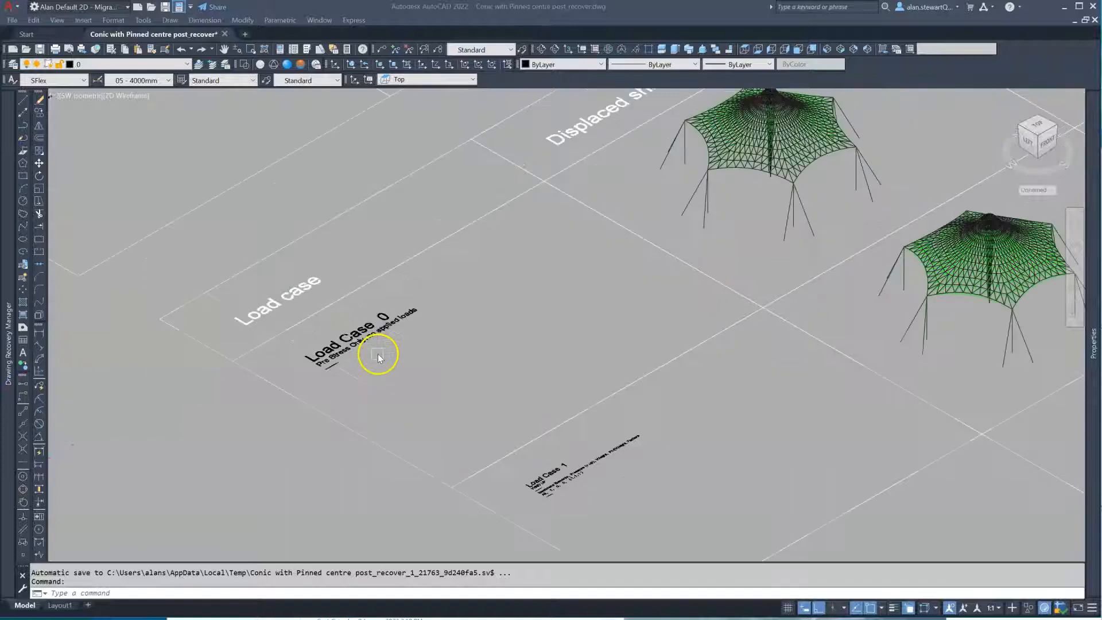
pyautogui.scroll(-3, 492, 304)
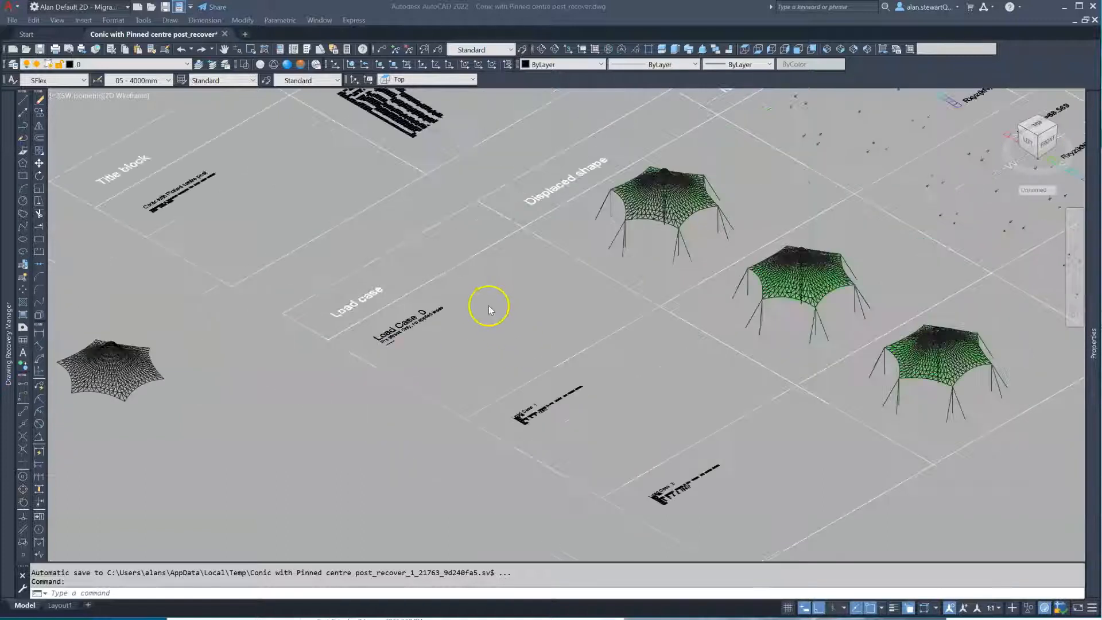
pyautogui.scroll(-2, 709, 413)
pyautogui.scroll(2, 720, 404)
pyautogui.scroll(-3, 769, 387)
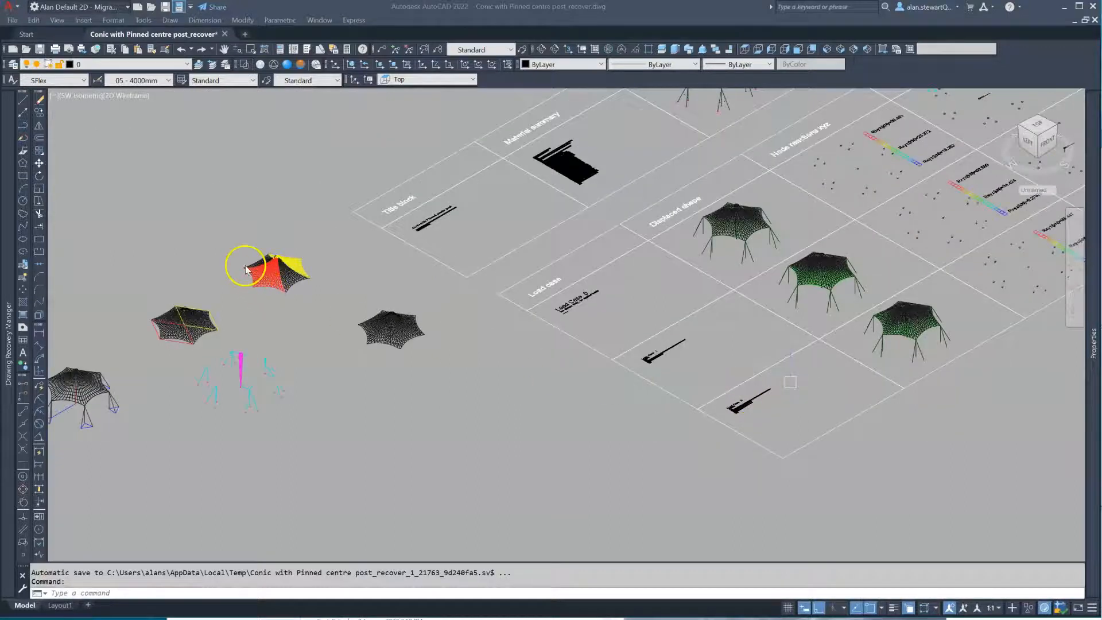
pyautogui.scroll(5, 244, 266)
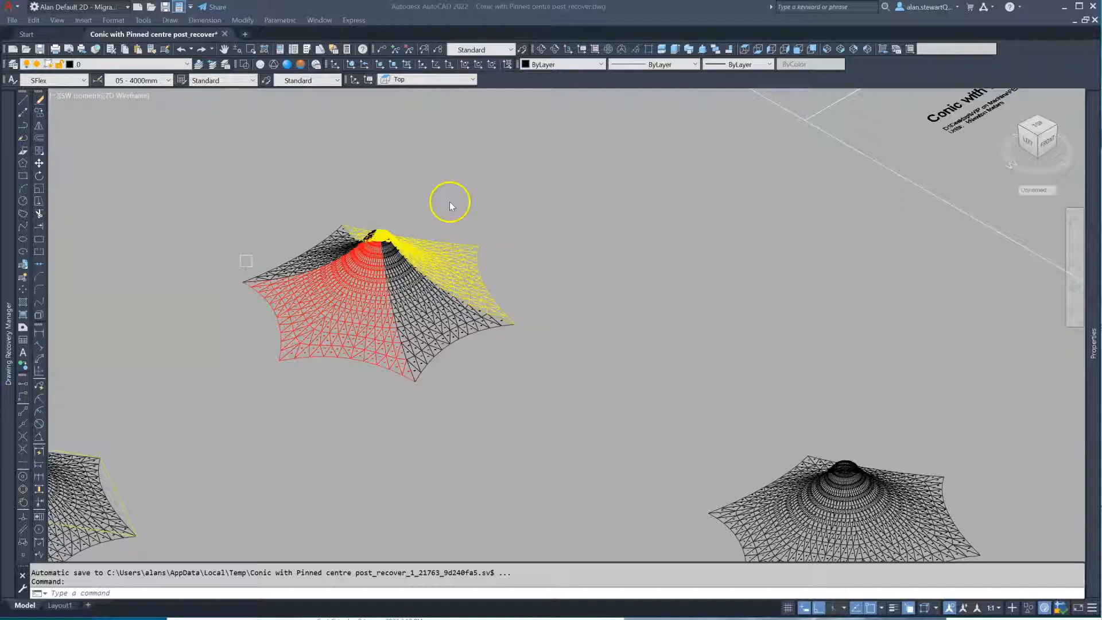
pyautogui.scroll(-10, 332, 226)
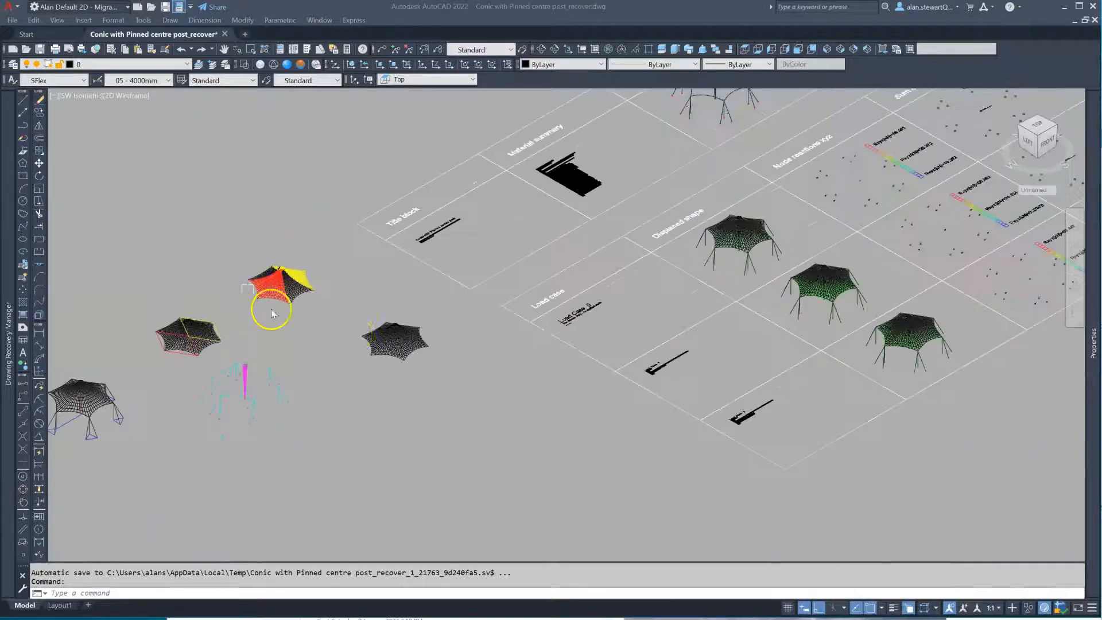
# Step: Examine the Rxyz node reactions at the individual support points of the first load case plot
pyautogui.scroll(4, 893, 156)
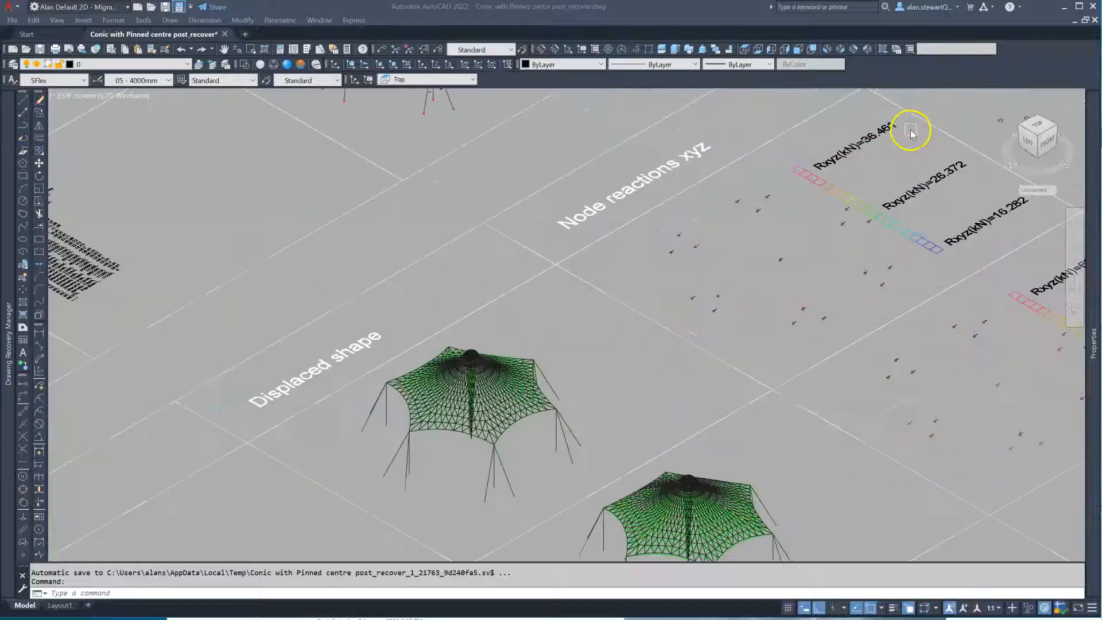
pyautogui.scroll(8, 790, 174)
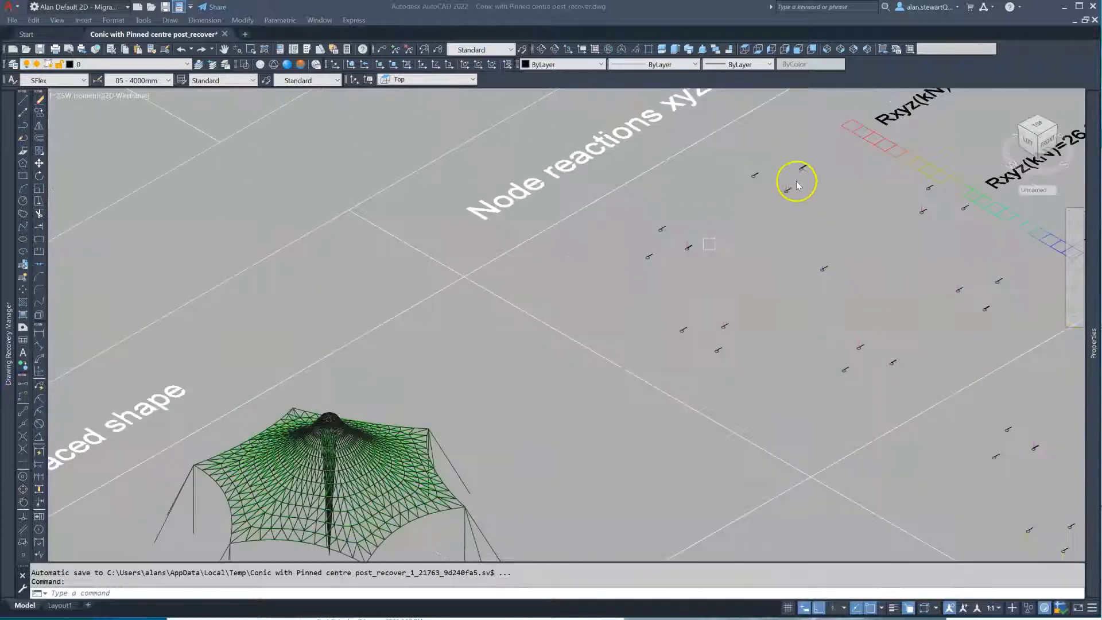
pyautogui.scroll(5, 786, 226)
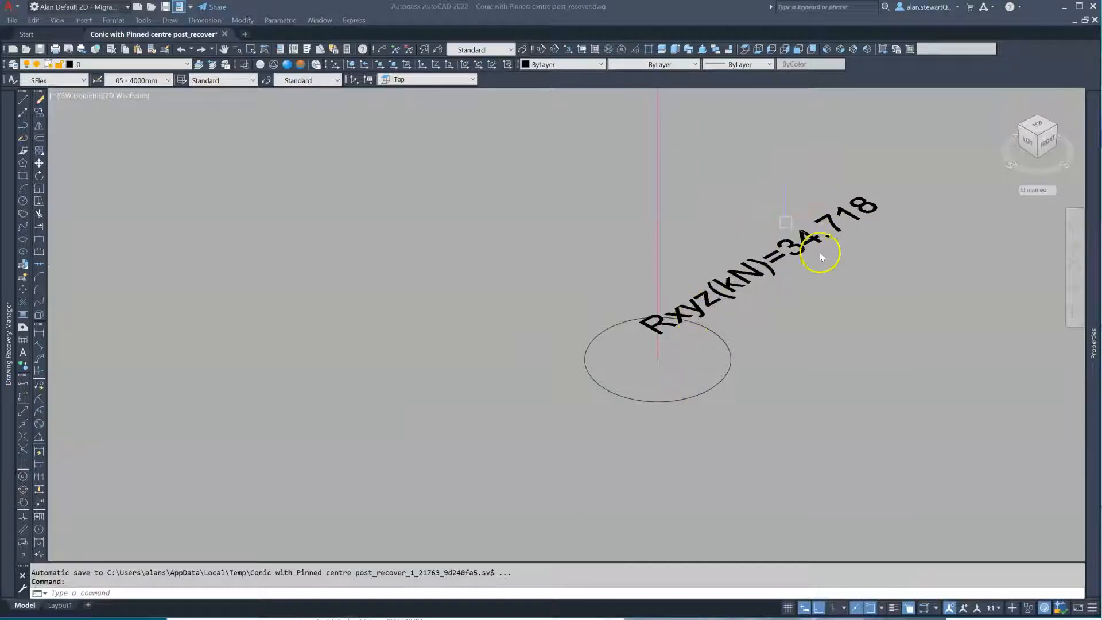
pyautogui.scroll(-8, 668, 207)
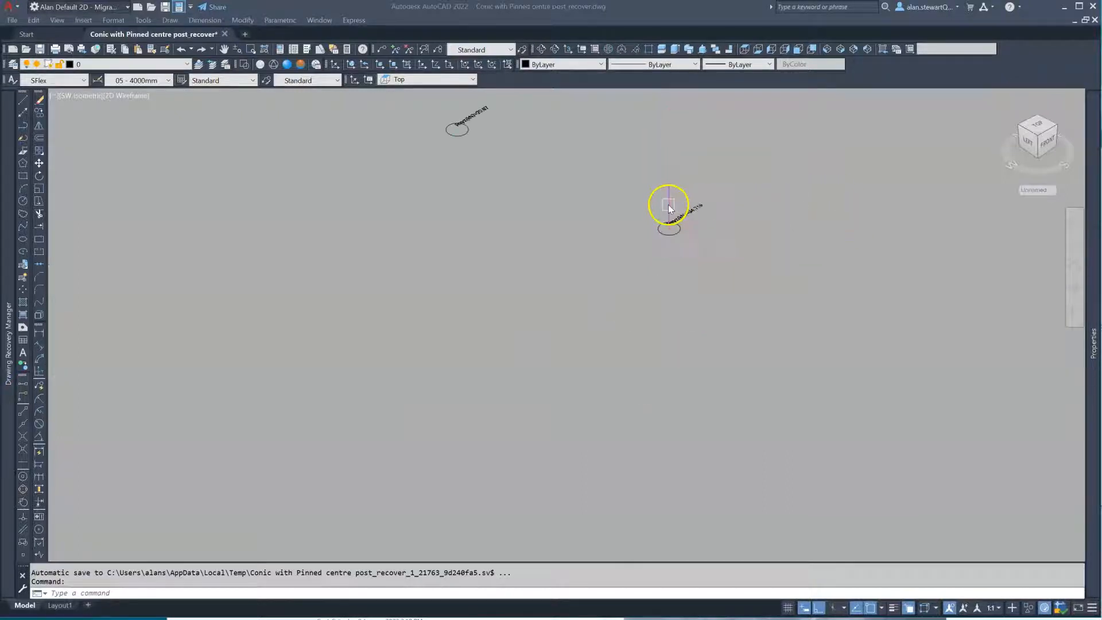
pyautogui.scroll(5, 438, 113)
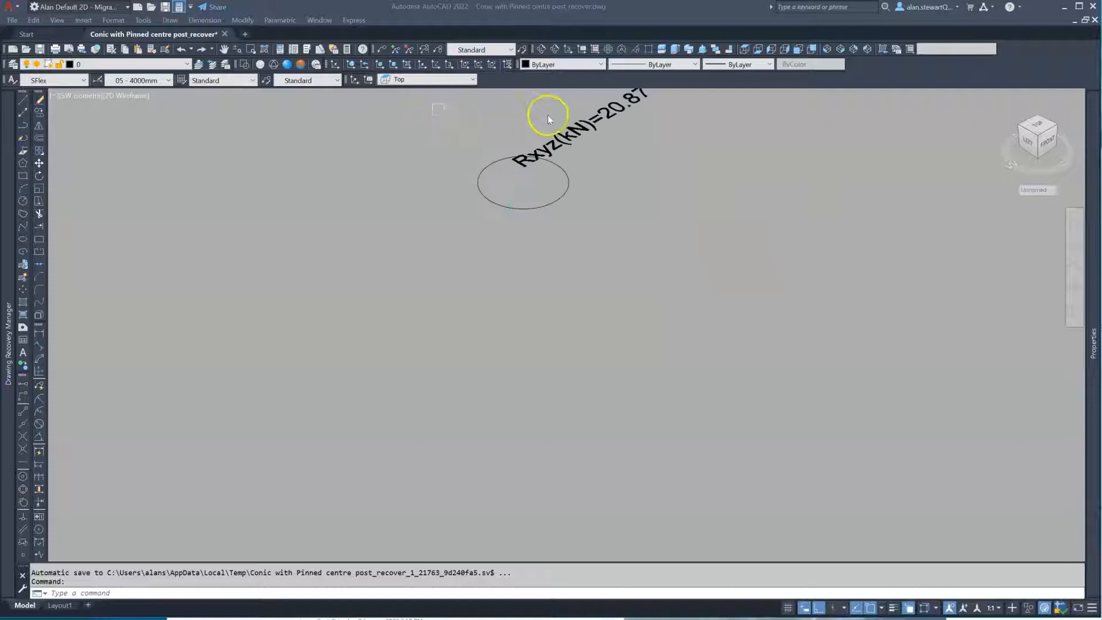
pyautogui.scroll(-8, 530, 126)
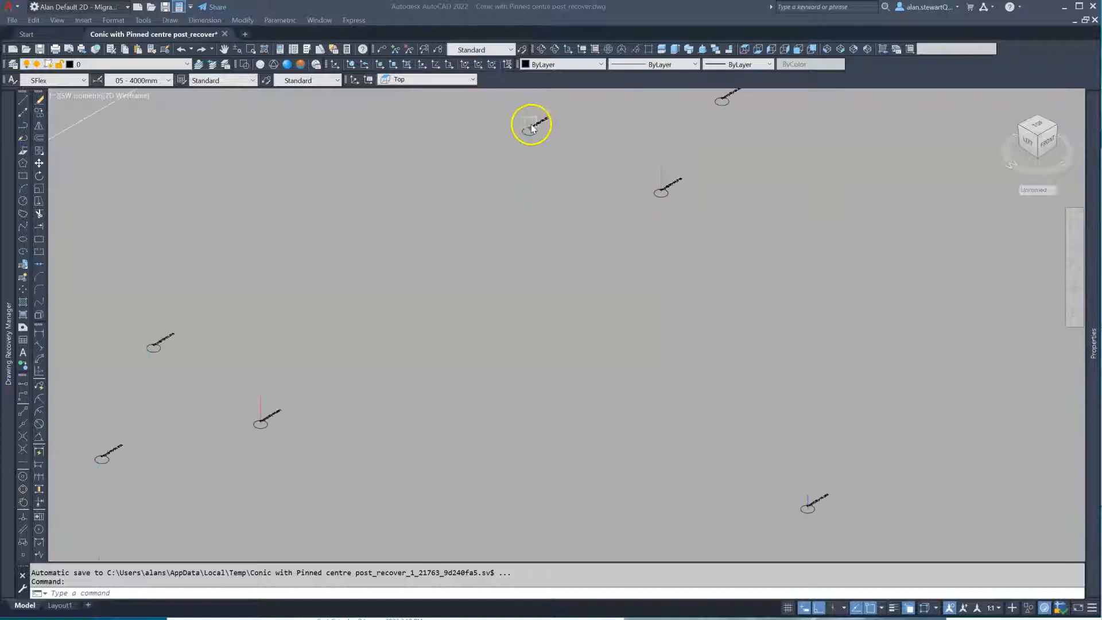
pyautogui.scroll(-6, 529, 127)
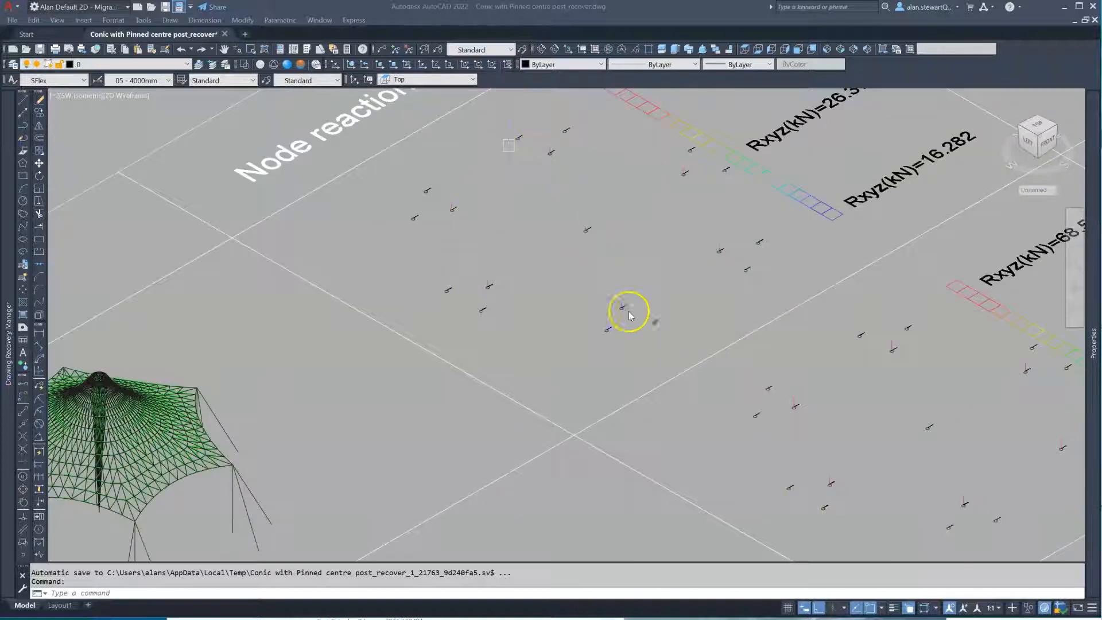
pyautogui.scroll(5, 617, 331)
pyautogui.scroll(8, 616, 332)
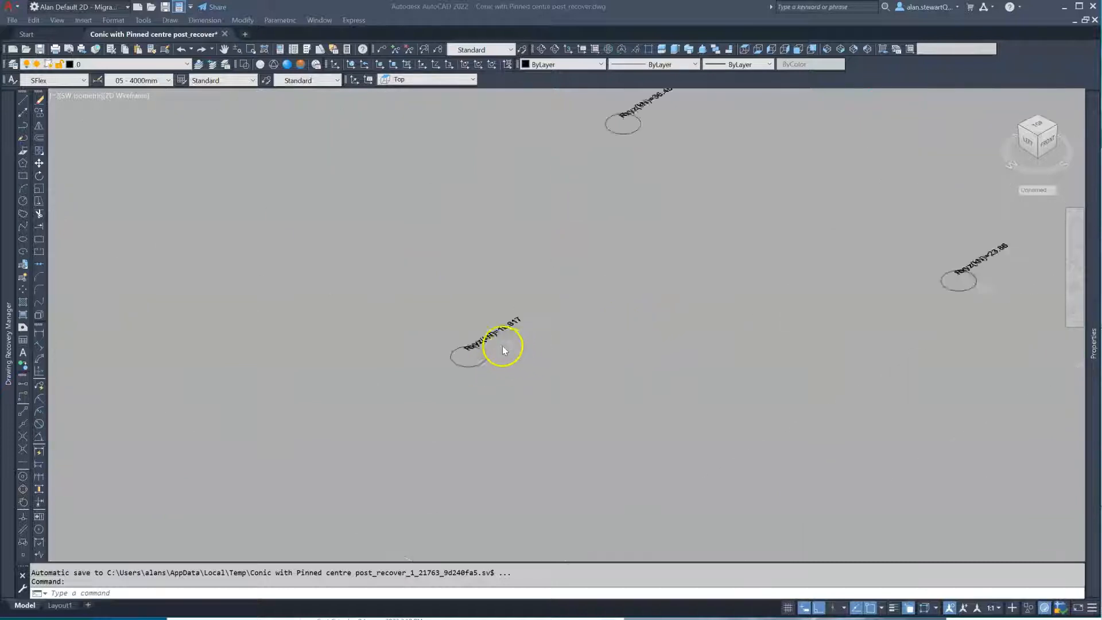
# Step: Examine the Rxyz reactions at the supports of the first load case, along with its membrane reserve factor plot
pyautogui.scroll(-5, 497, 322)
pyautogui.scroll(4, 576, 334)
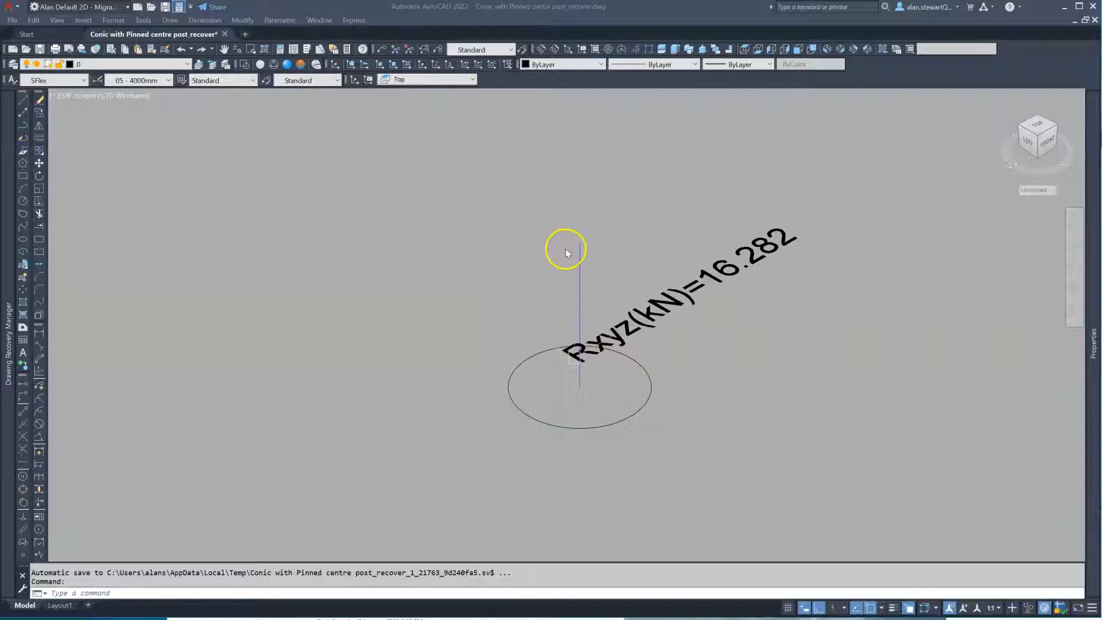
pyautogui.scroll(-10, 566, 249)
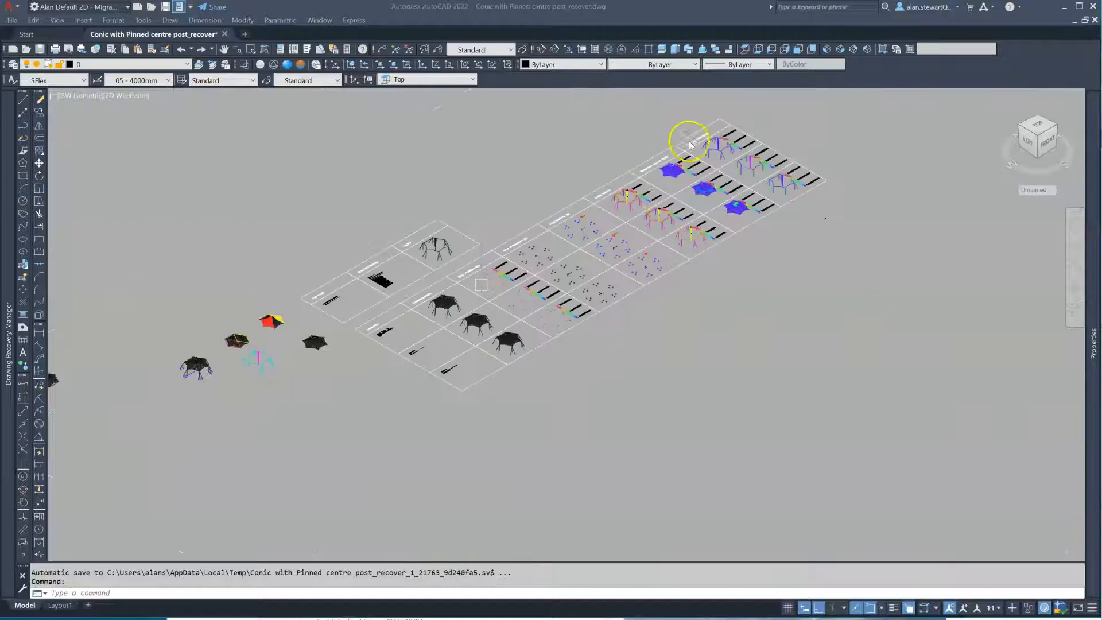
pyautogui.scroll(5, 718, 124)
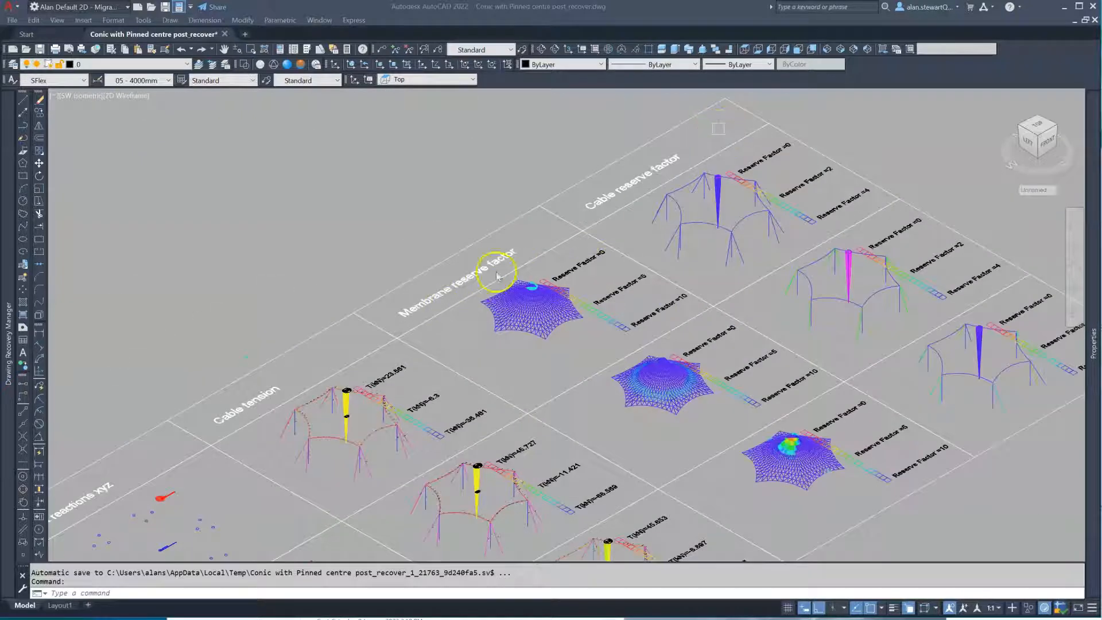
pyautogui.scroll(6, 534, 295)
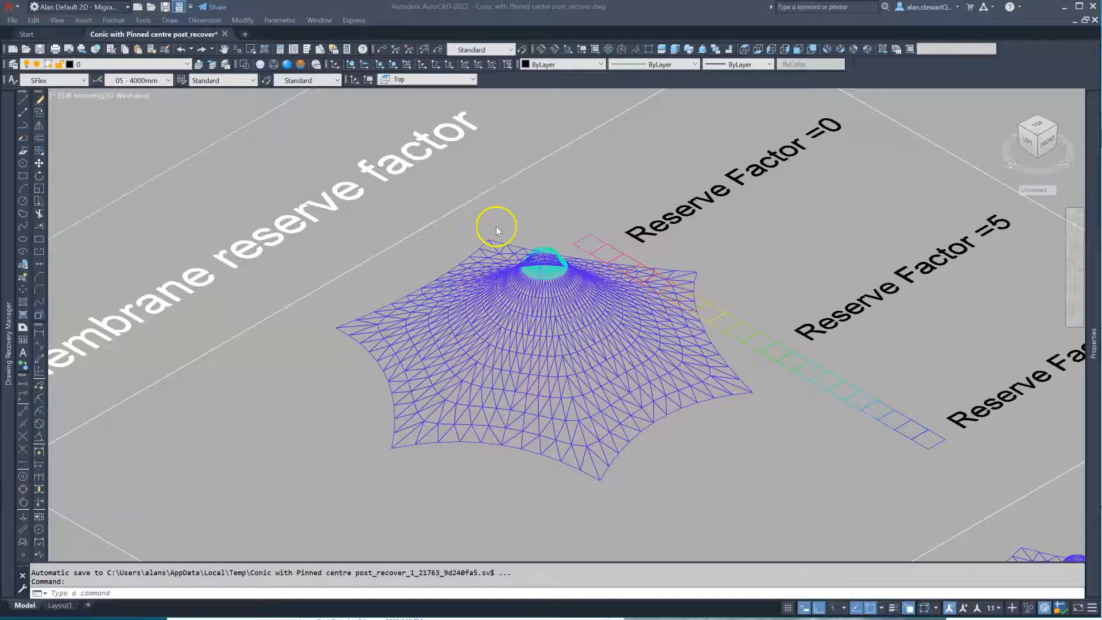
pyautogui.scroll(-4, 499, 261)
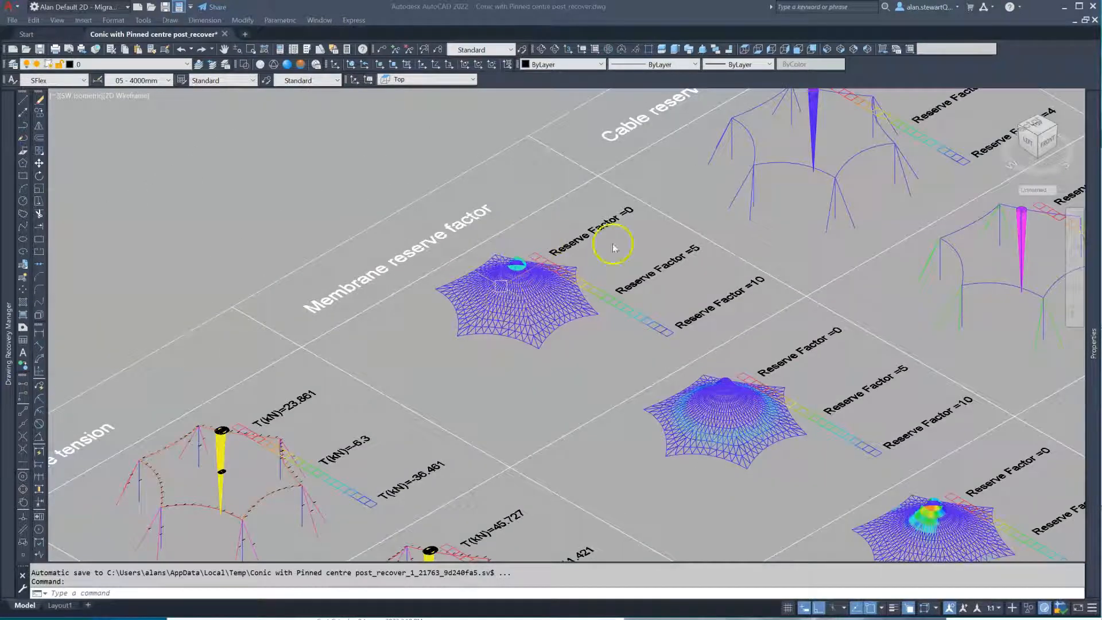
pyautogui.scroll(-5, 550, 236)
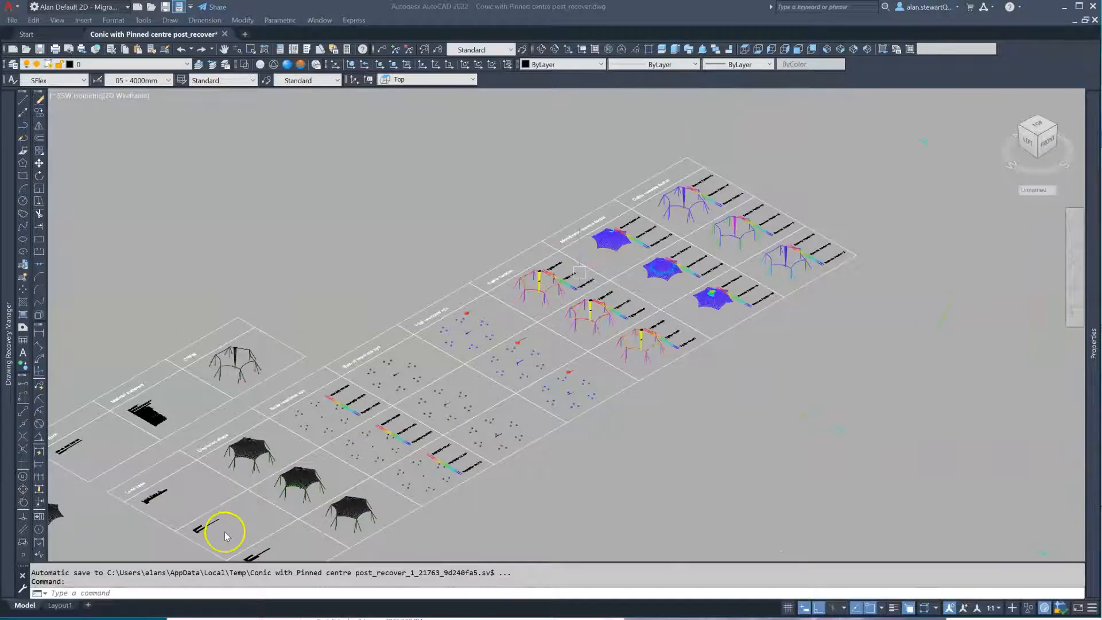
# Step: Examine the displaced shape of load case 1 against the original green mesh, around the cone top and at a membrane corner
pyautogui.scroll(5, 223, 531)
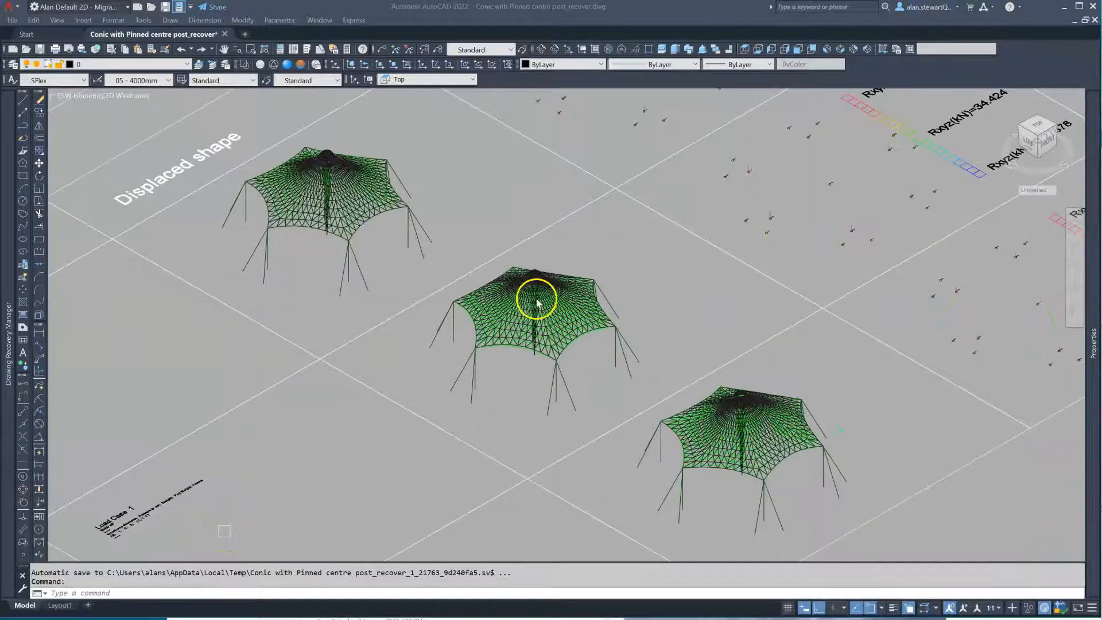
pyautogui.scroll(4, 536, 300)
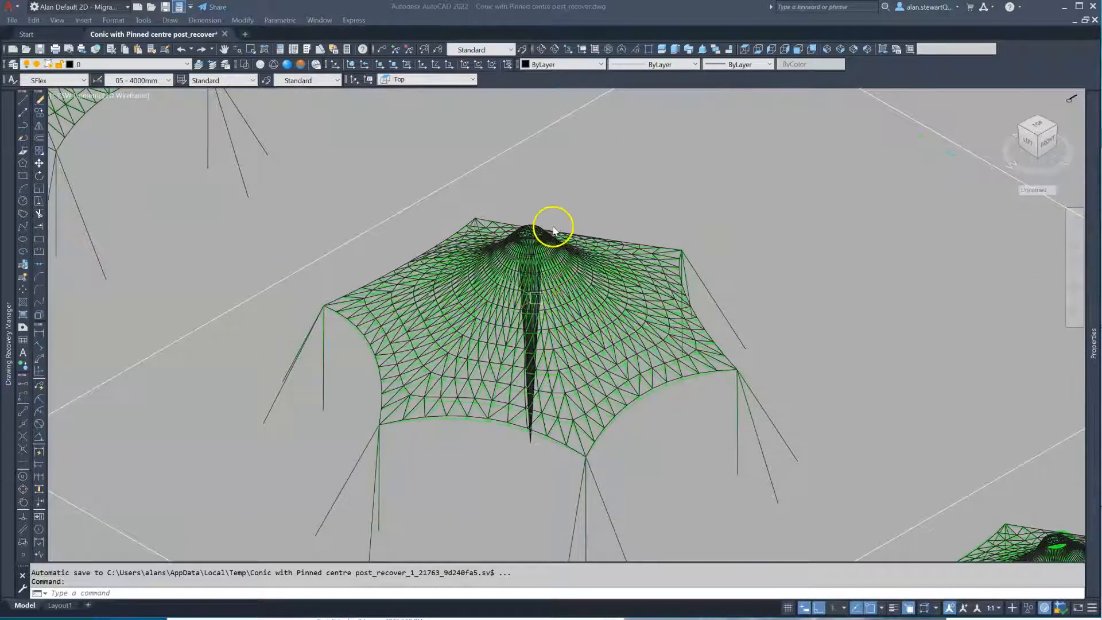
pyautogui.scroll(4, 554, 246)
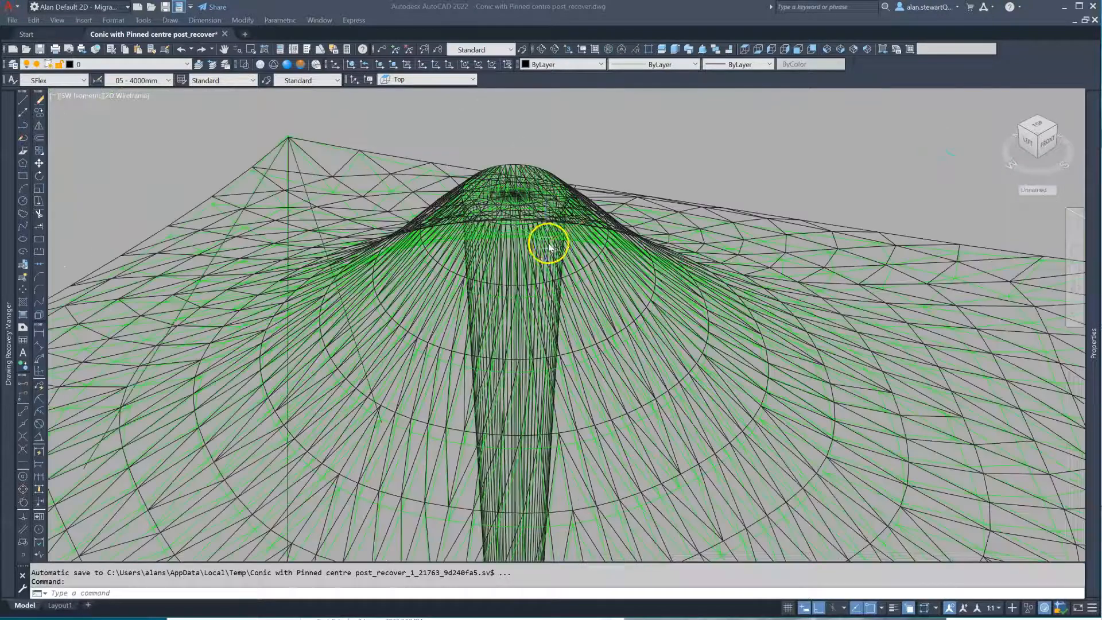
pyautogui.scroll(3, 585, 217)
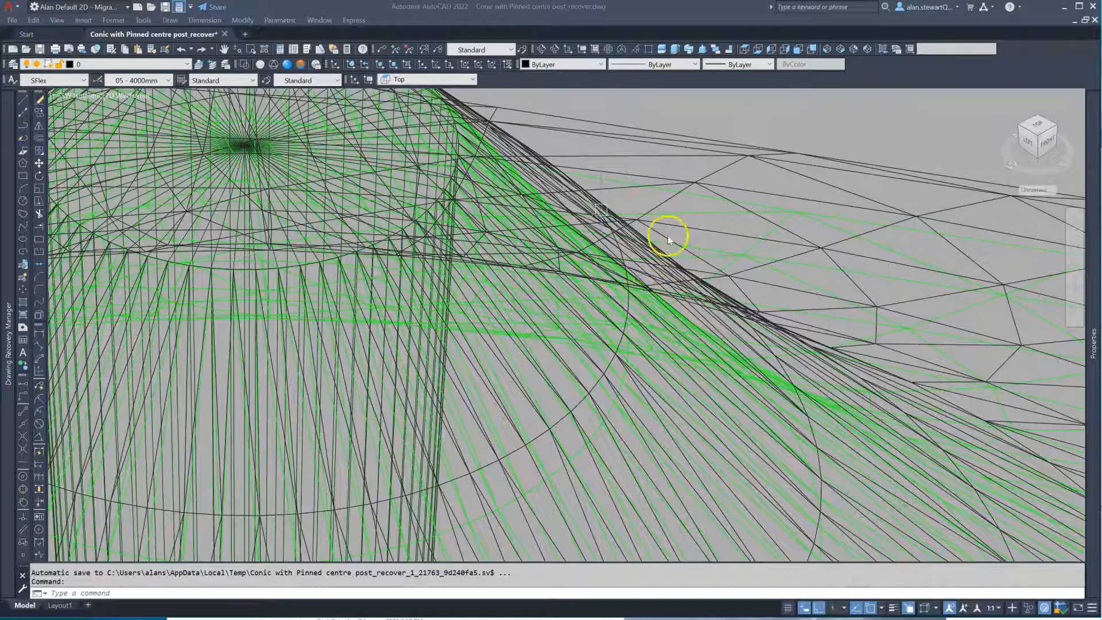
pyautogui.scroll(-4, 638, 238)
pyautogui.scroll(-5, 620, 237)
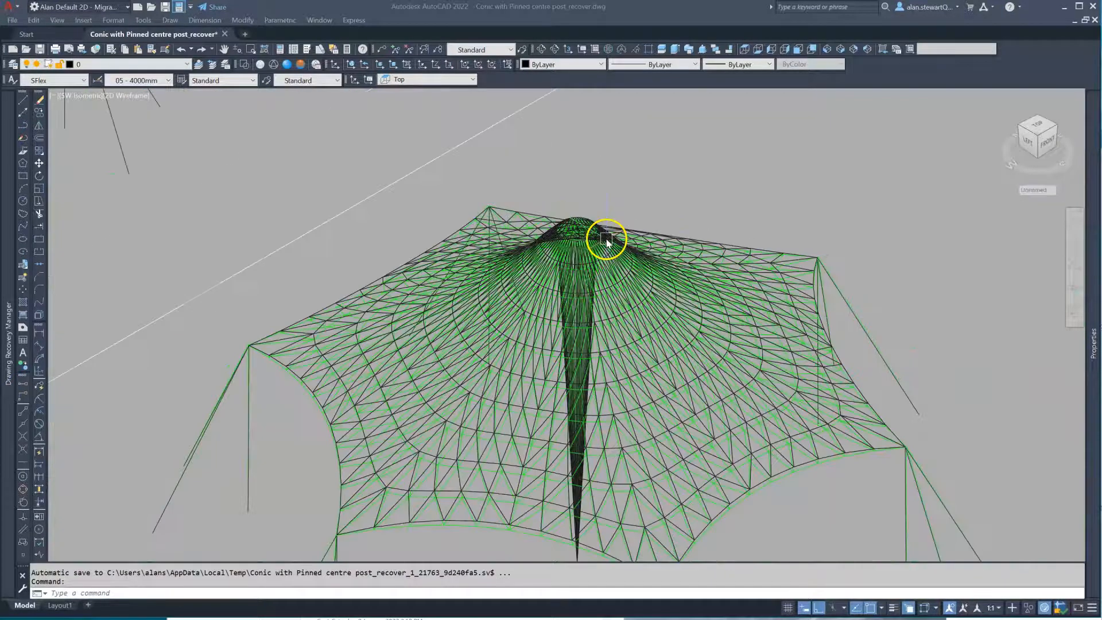
pyautogui.scroll(4, 235, 356)
pyautogui.scroll(3, 237, 350)
pyautogui.scroll(3, 342, 312)
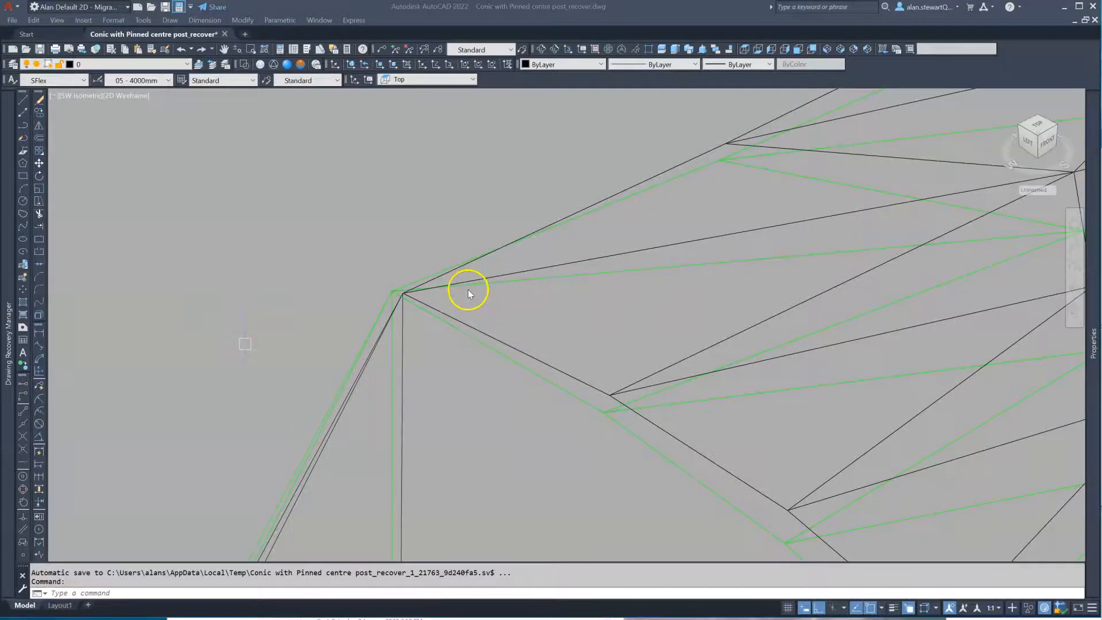
pyautogui.scroll(-5, 467, 296)
pyautogui.scroll(-3, 472, 292)
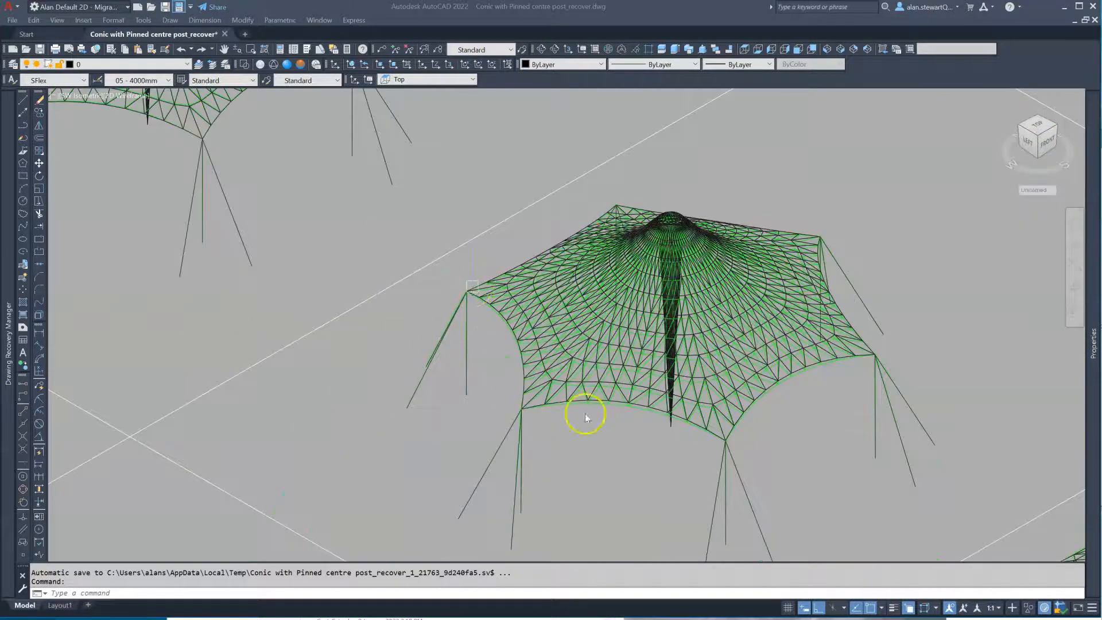
# Step: Examine the individual Rxyz node reactions at the supports in the load case 1 plot
pyautogui.click(793, 123)
pyautogui.scroll(5, 772, 185)
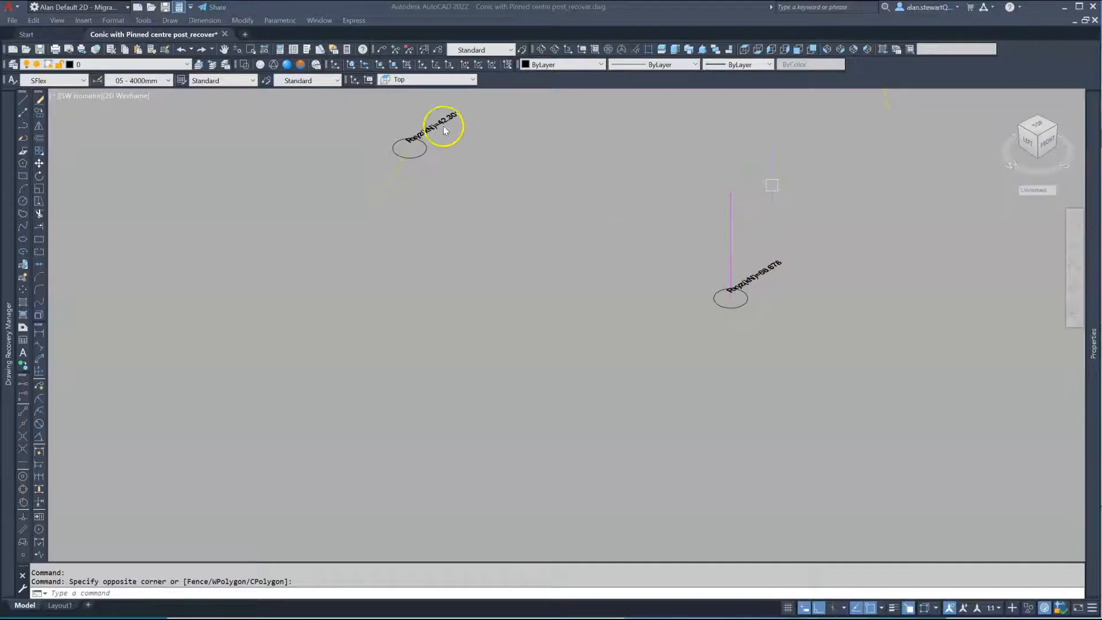
pyautogui.scroll(-6, 498, 135)
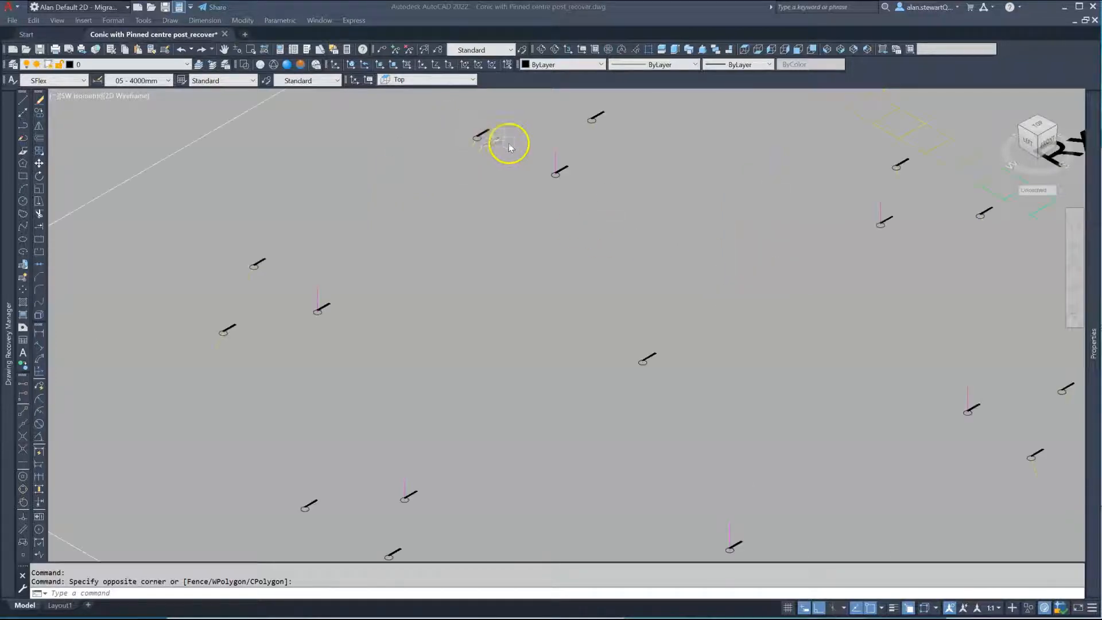
pyautogui.scroll(6, 648, 367)
pyautogui.scroll(10, 653, 370)
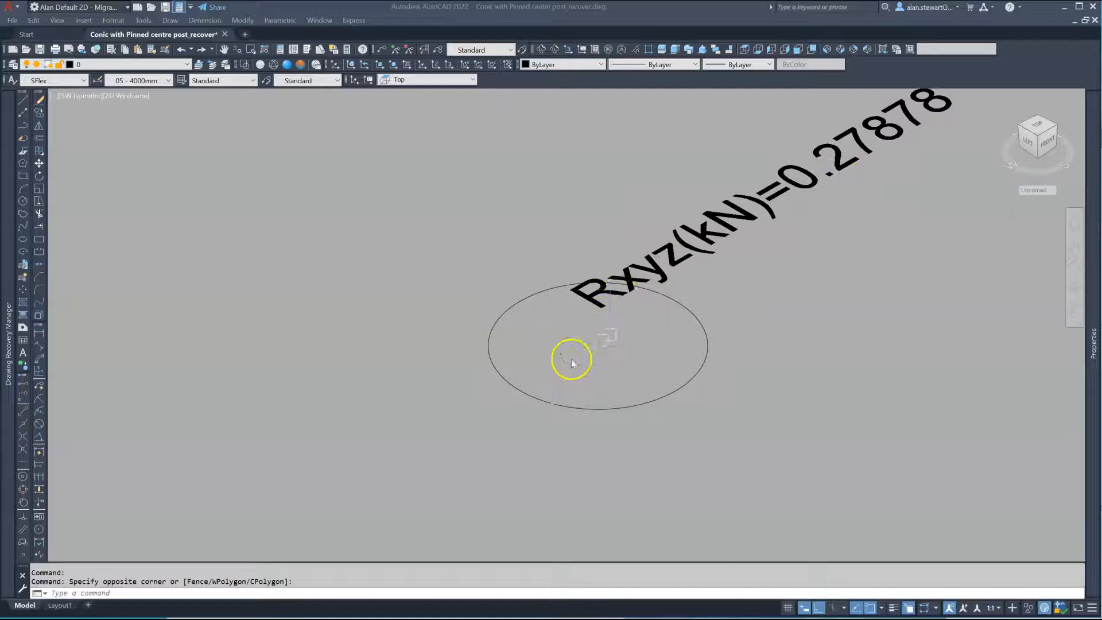
pyautogui.scroll(-8, 563, 363)
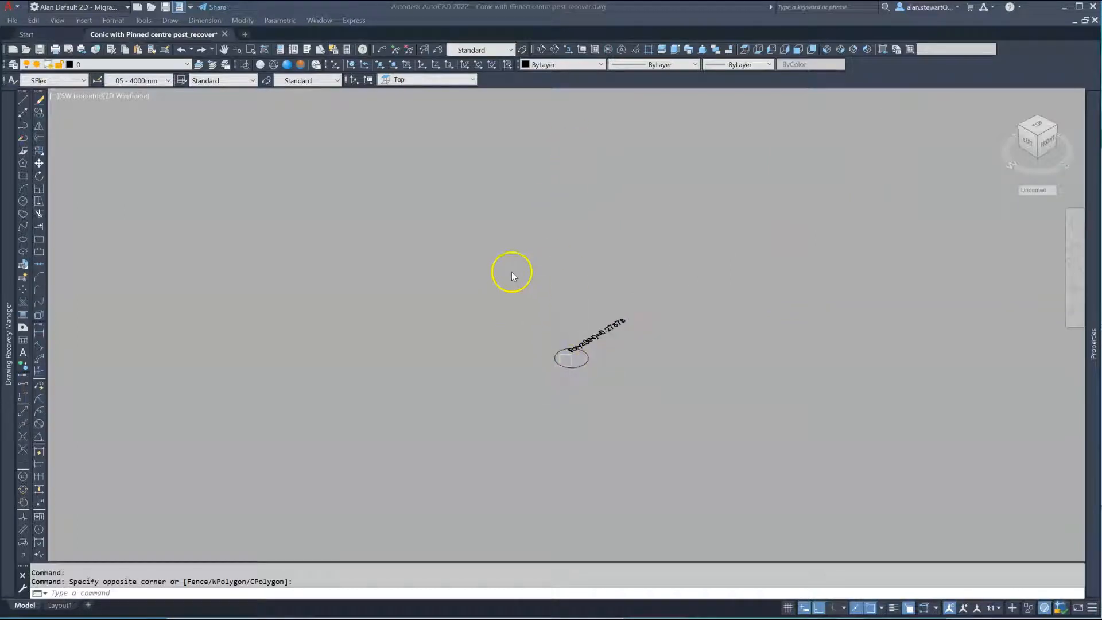
pyautogui.scroll(-6, 588, 391)
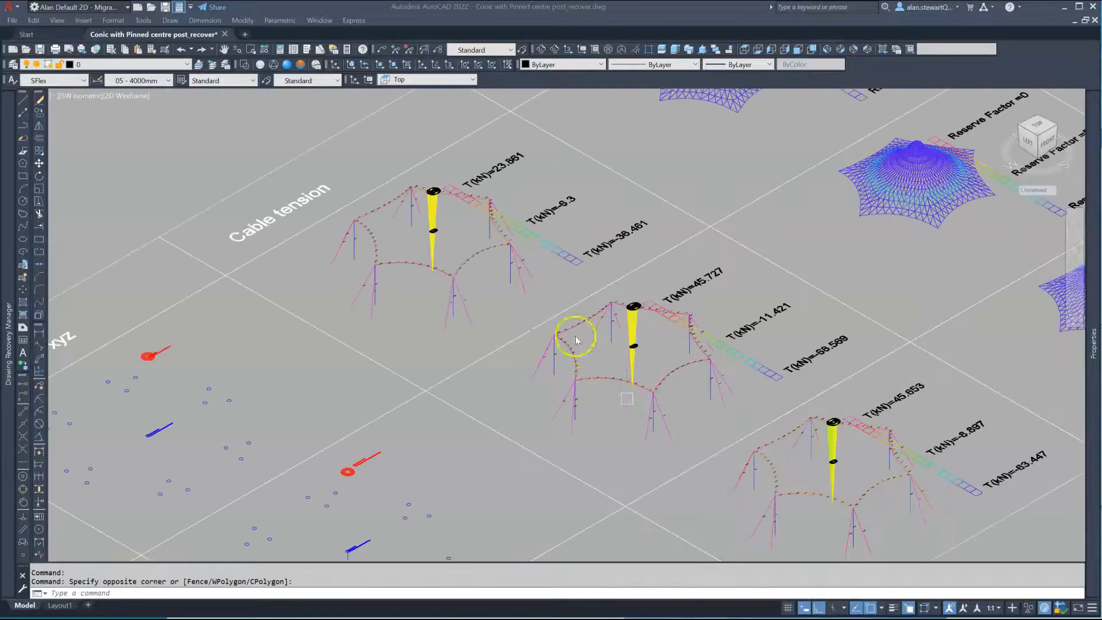
# Step: Examine the cable tension, membrane reserve factor and cable reserve factor plots for load case 1
pyautogui.scroll(10, 571, 405)
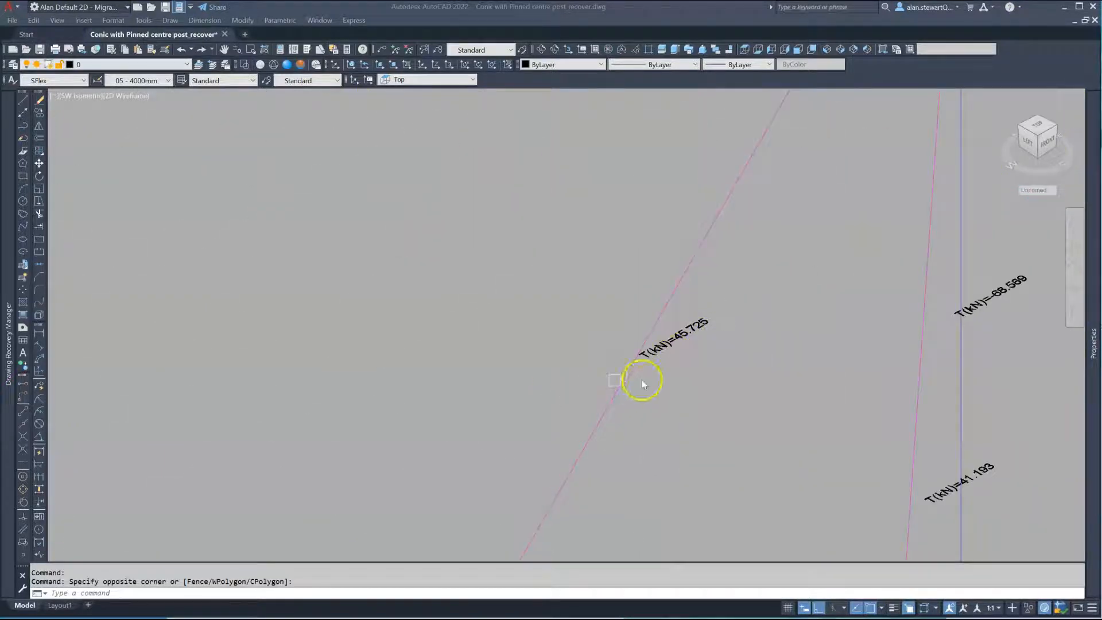
pyautogui.scroll(-8, 894, 243)
pyautogui.scroll(3, 894, 242)
pyautogui.scroll(3, 852, 280)
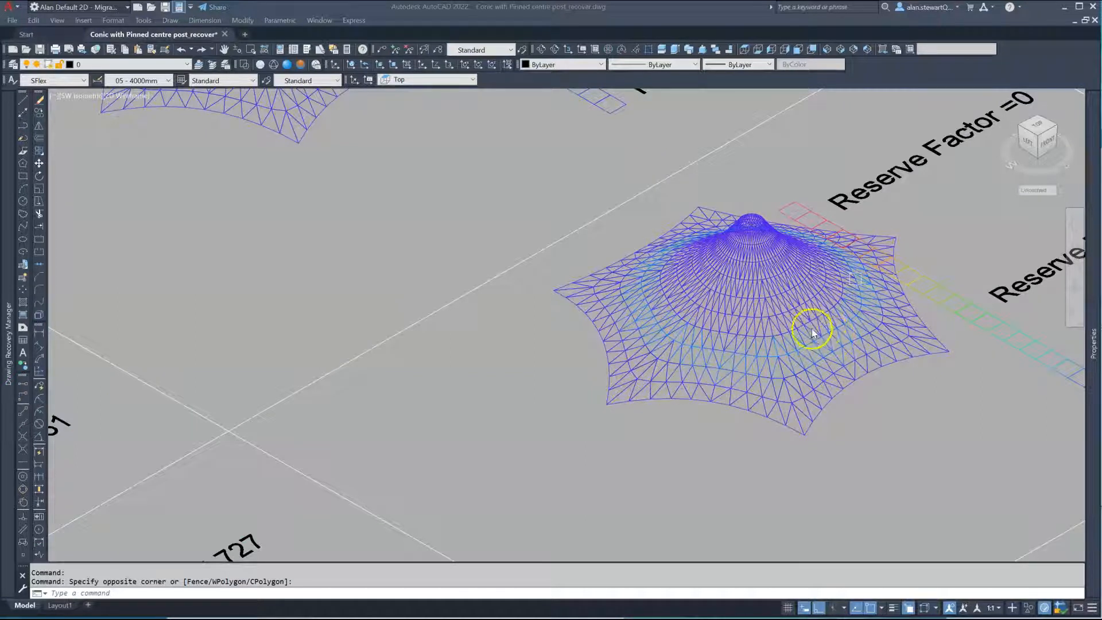
pyautogui.scroll(-5, 723, 368)
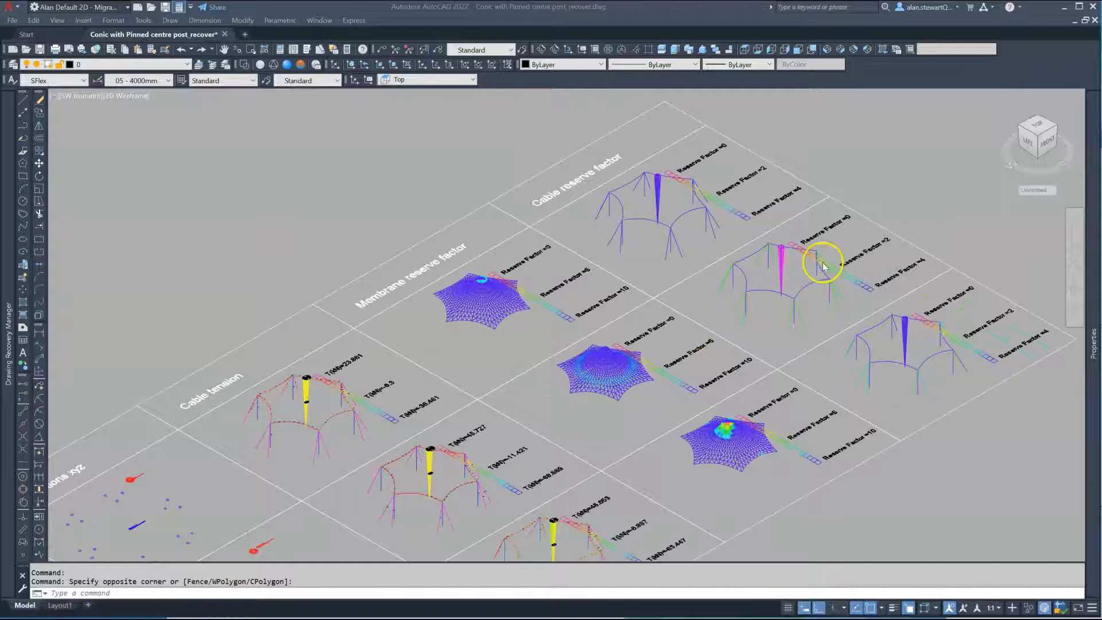
pyautogui.scroll(5, 820, 261)
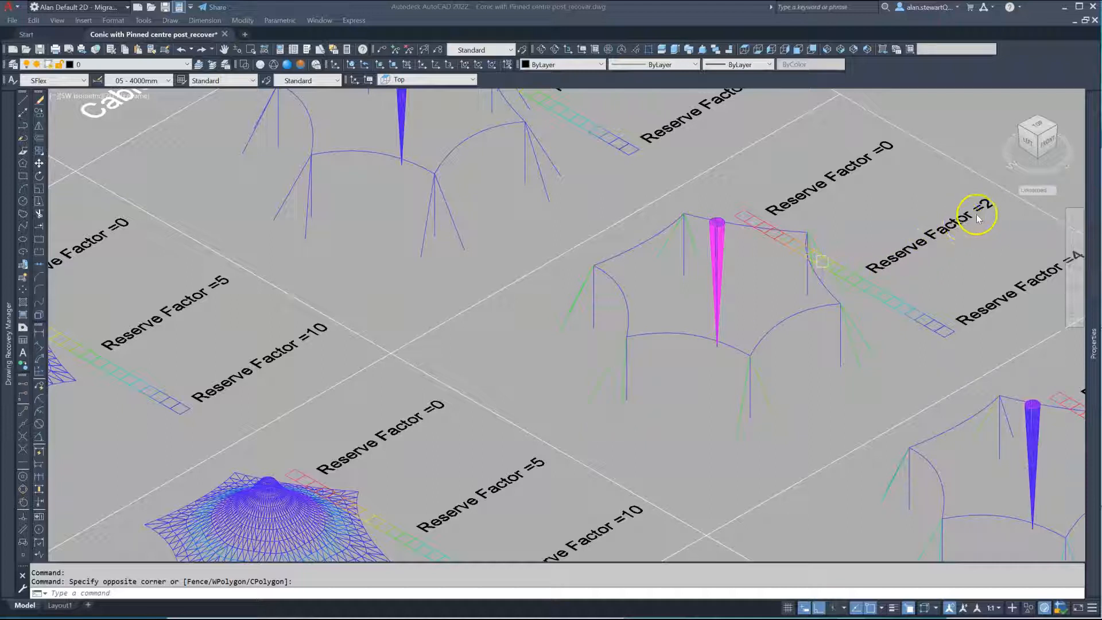
pyautogui.moveTo(632, 392); pyautogui.dragTo(658, 269)
# Step: Examine the individual Rxyz node reactions at the supports in the load case 2 plot
pyautogui.scroll(-5, 689, 212)
pyautogui.scroll(-2, 677, 299)
pyautogui.scroll(-1, 423, 467)
pyautogui.scroll(5, 414, 466)
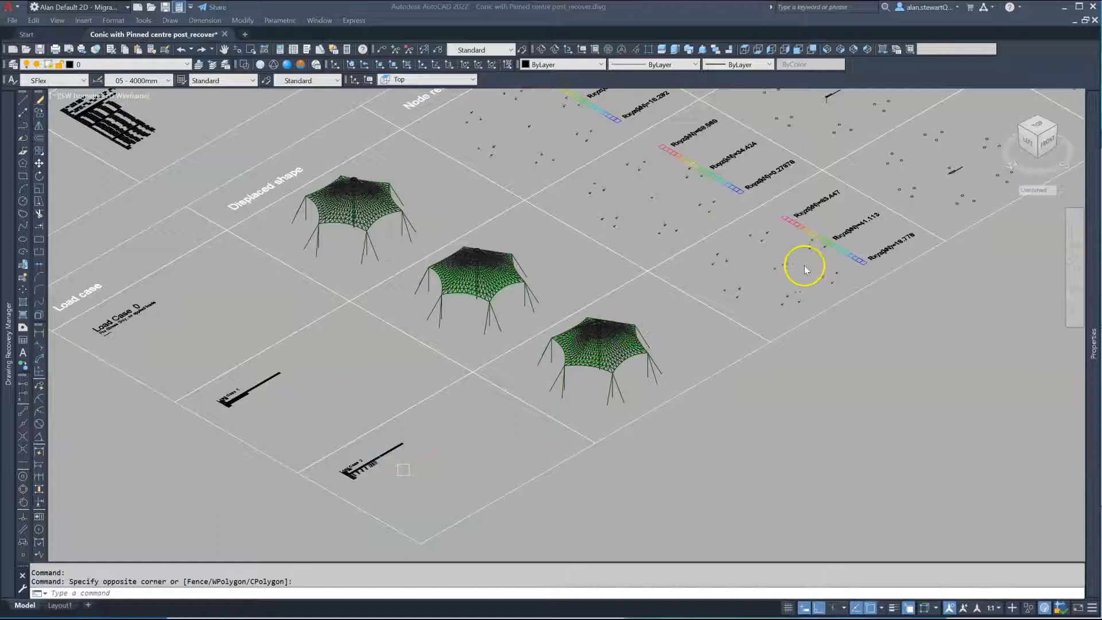
pyautogui.scroll(3, 767, 270)
pyautogui.scroll(2, 730, 315)
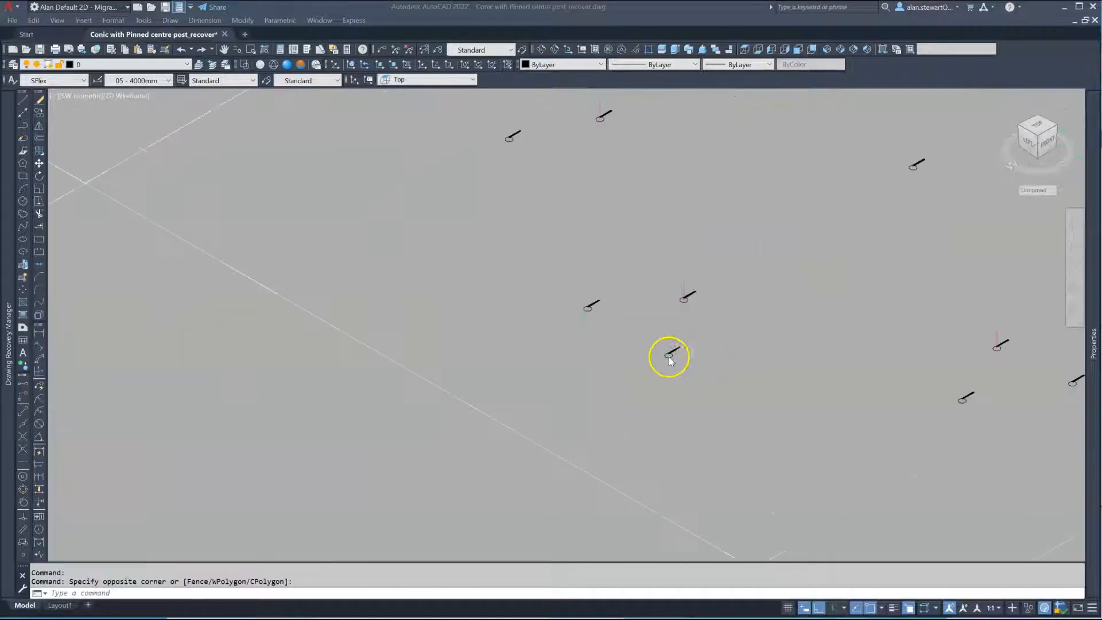
pyautogui.scroll(2, 684, 290)
pyautogui.scroll(5, 656, 423)
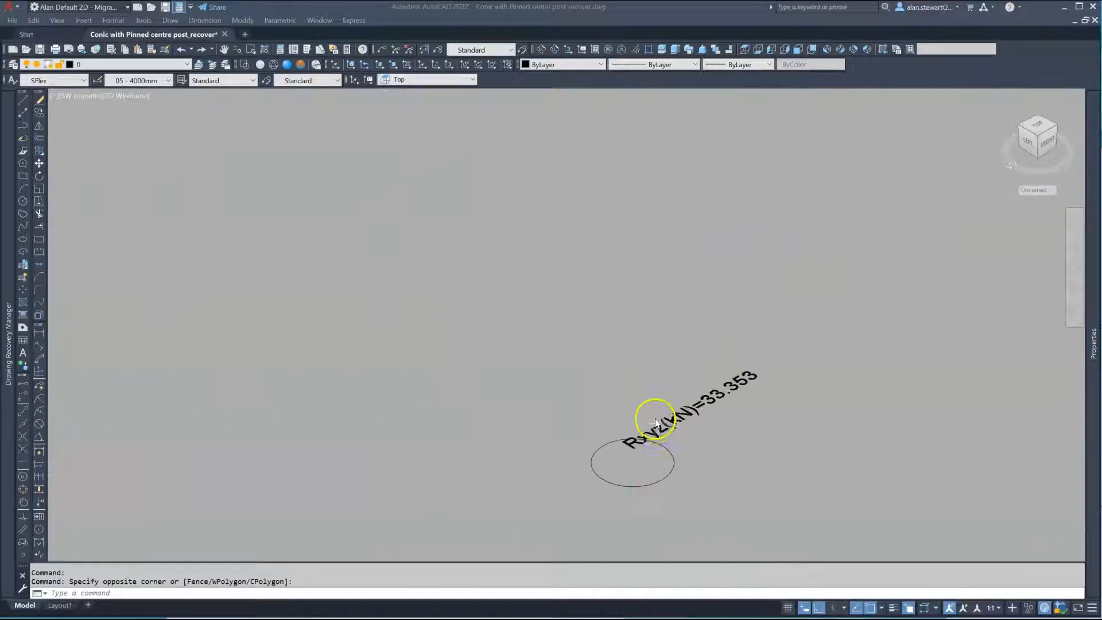
pyautogui.scroll(-5, 651, 414)
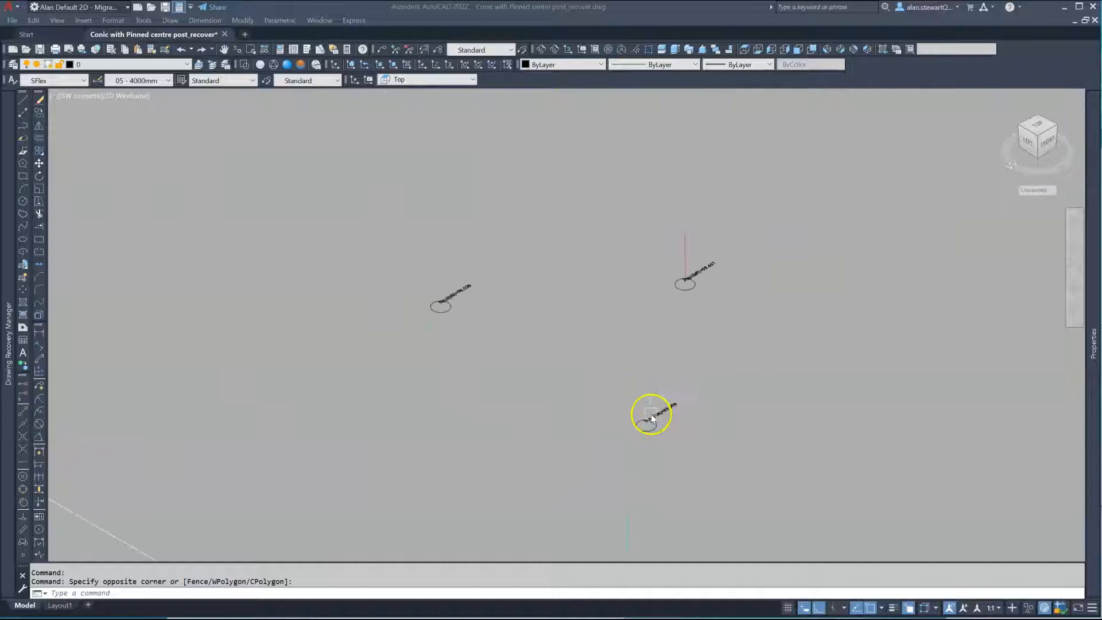
pyautogui.scroll(2, 443, 307)
pyautogui.scroll(-8, 595, 246)
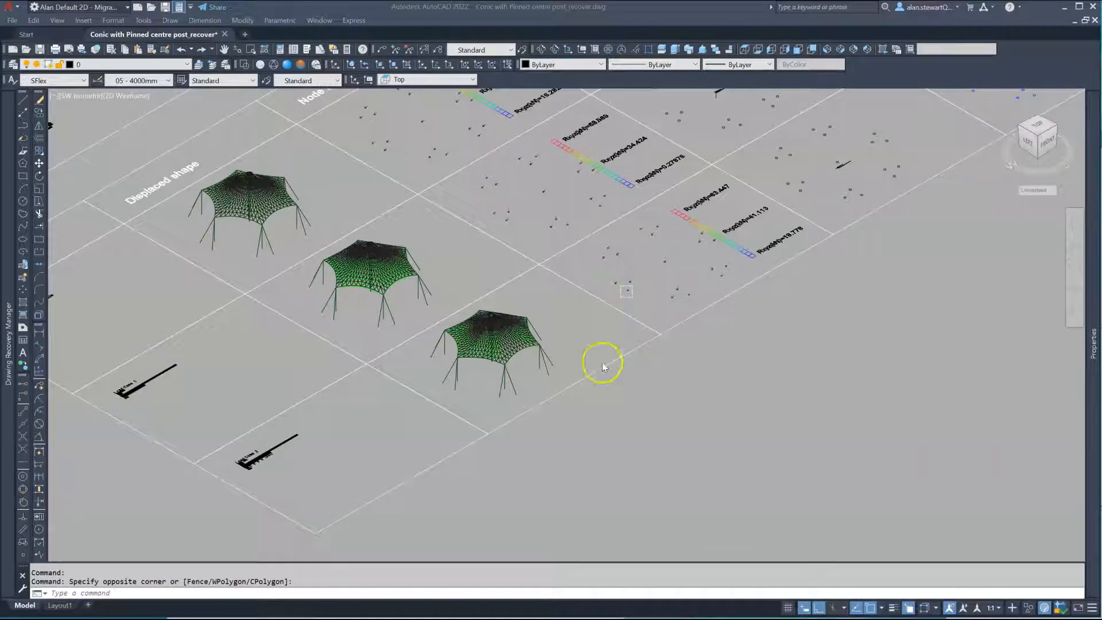
# Step: Examine the displaced shape of load case 2 around the top ring and centre post, comparing it with the green mesh
pyautogui.scroll(-4, 450, 428)
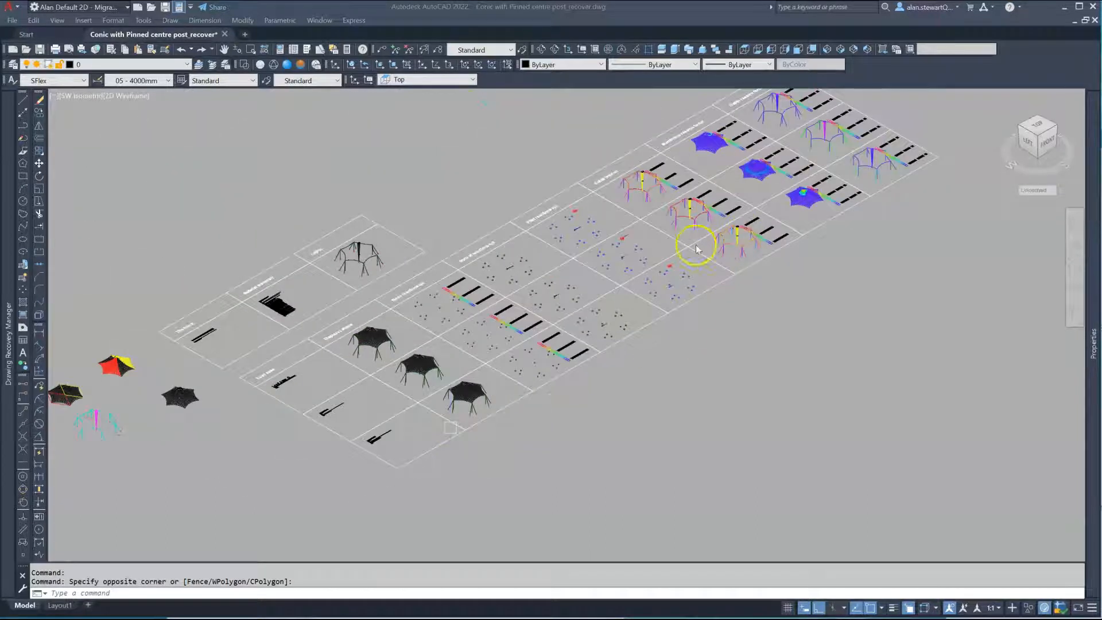
pyautogui.scroll(2, 694, 241)
pyautogui.scroll(5, 316, 472)
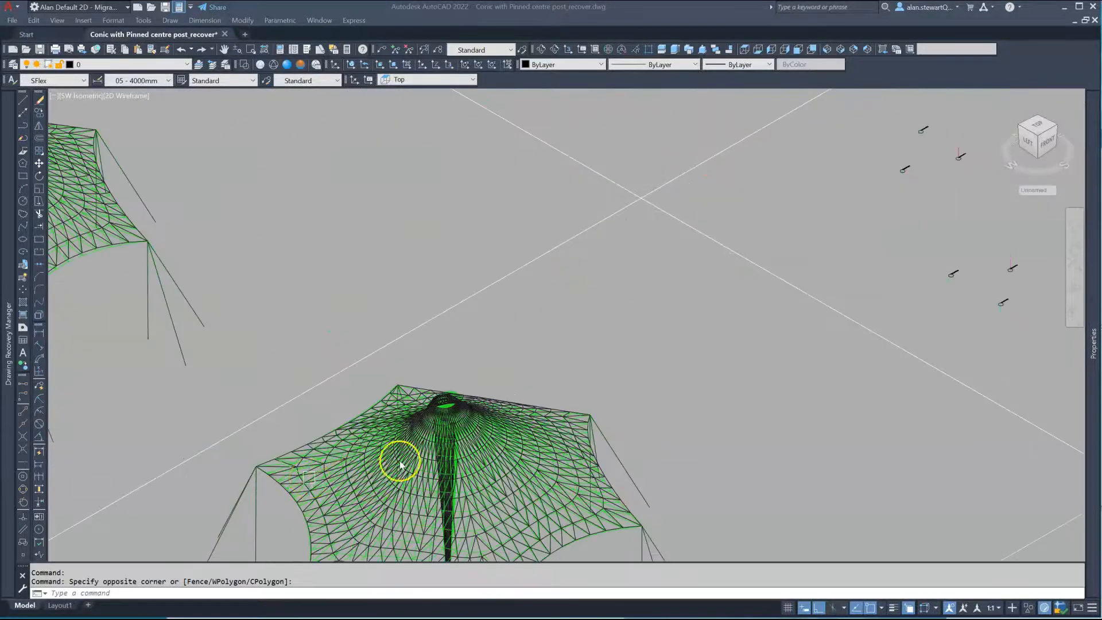
pyautogui.scroll(4, 413, 447)
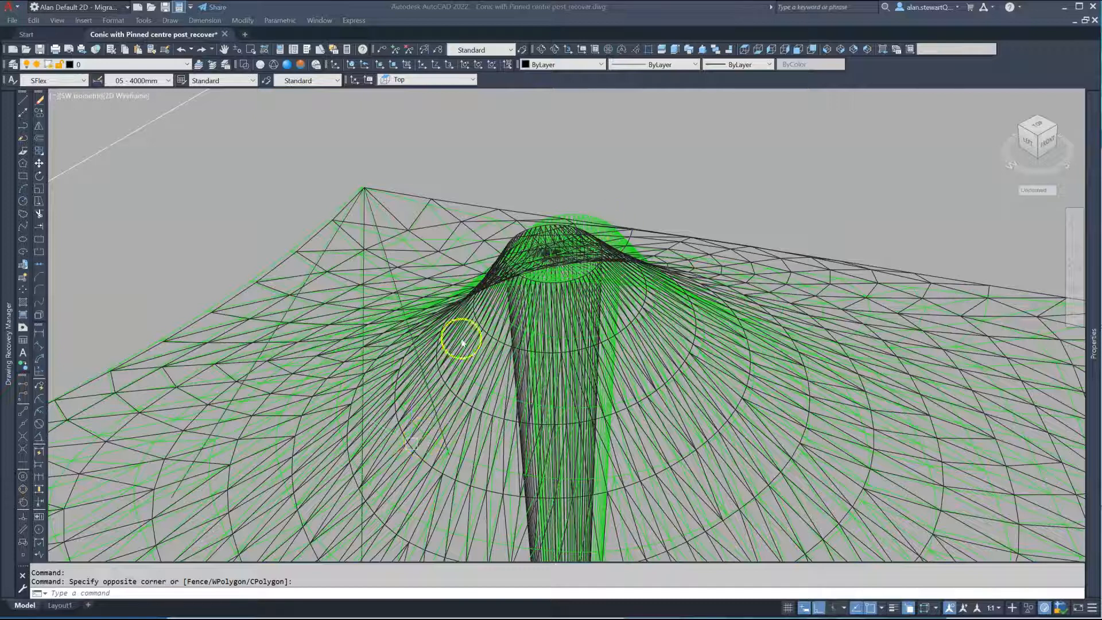
pyautogui.scroll(-3, 586, 243)
pyautogui.scroll(2, 588, 247)
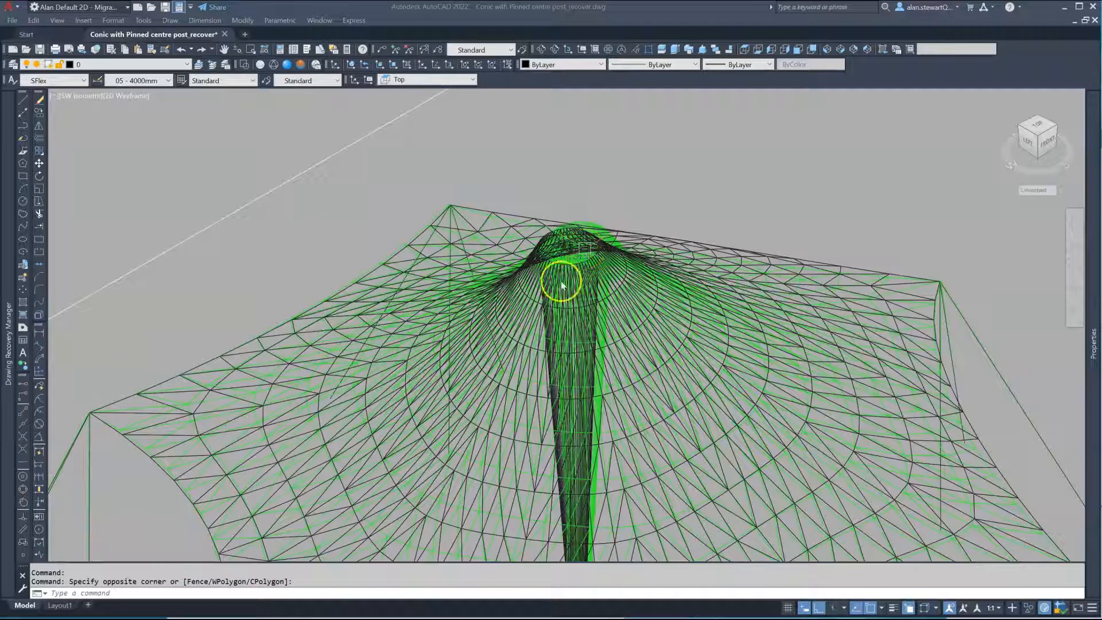
pyautogui.scroll(-2, 524, 319)
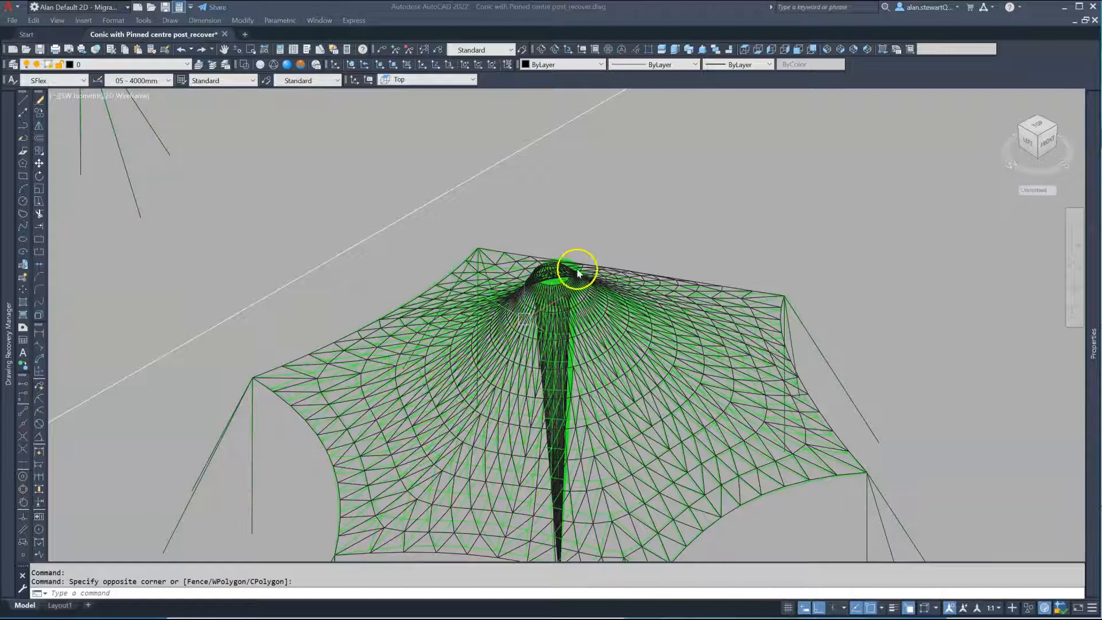
pyautogui.scroll(3, 540, 281)
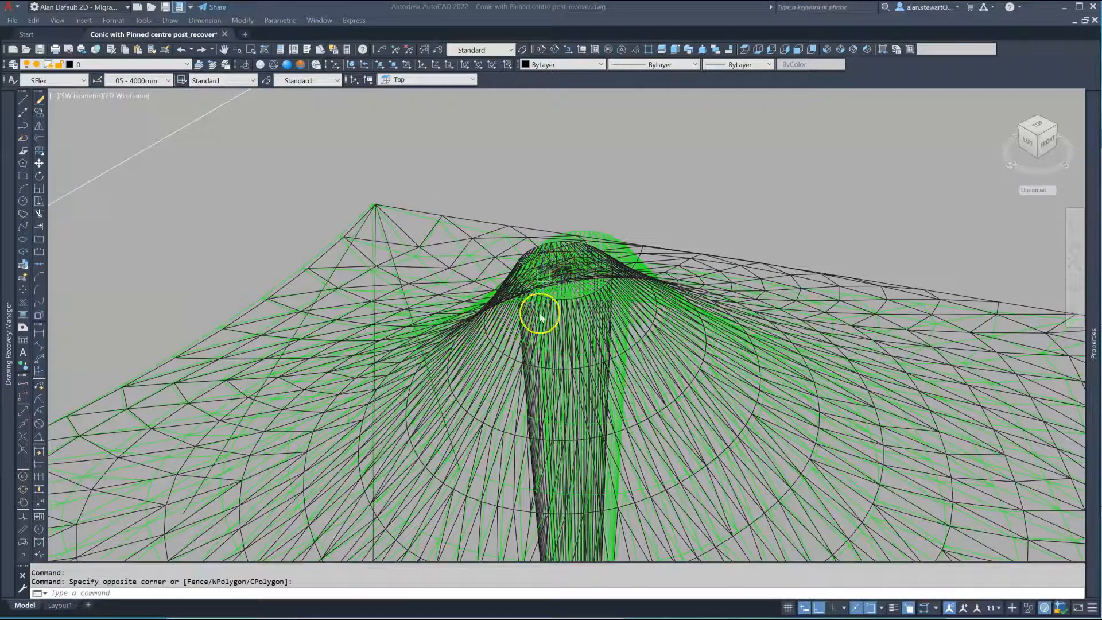
# Step: Examine the Rxyz reaction and its X, Y, Z components at the red central marker in the load case 2 plot
pyautogui.scroll(-5, 425, 437)
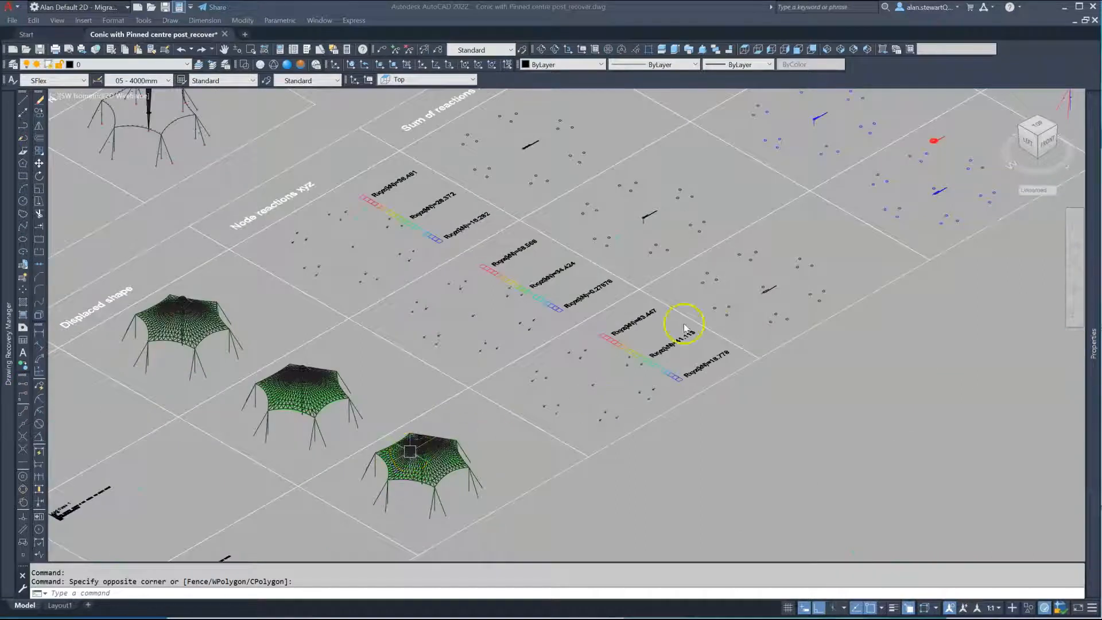
pyautogui.scroll(5, 955, 125)
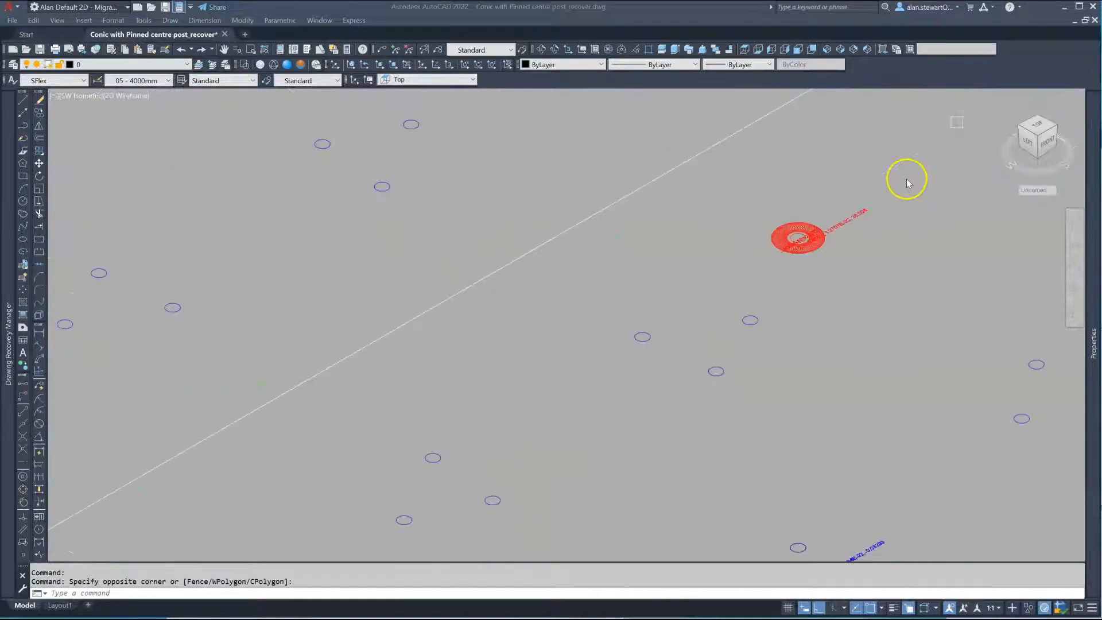
pyautogui.scroll(5, 865, 209)
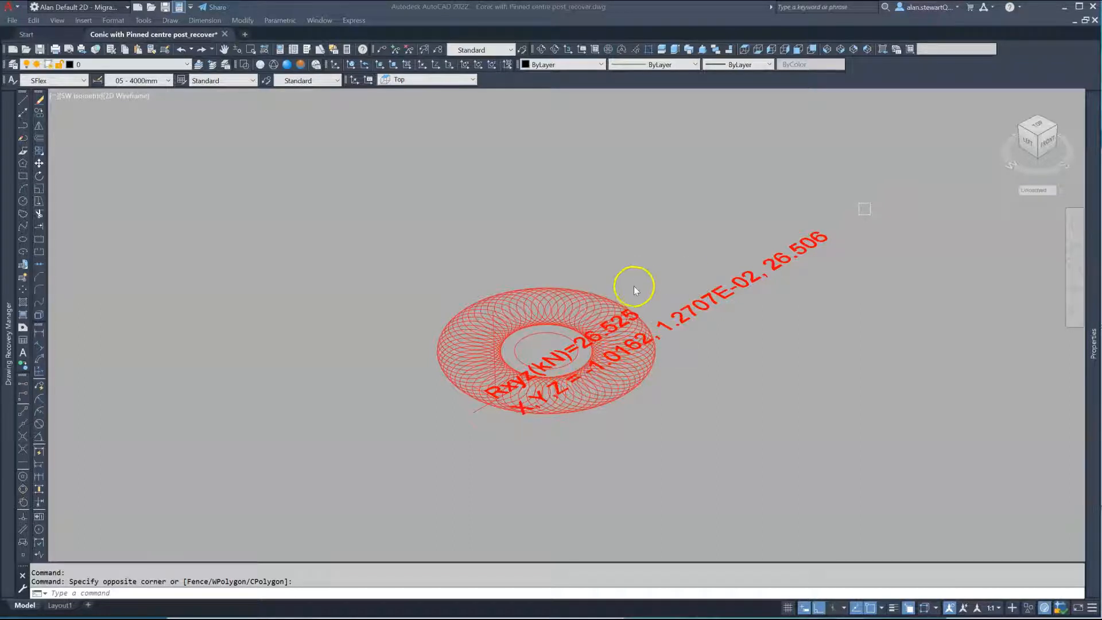
pyautogui.scroll(-5, 635, 258)
pyautogui.scroll(3, 646, 282)
pyautogui.scroll(-6, 655, 397)
pyautogui.scroll(-6, 532, 360)
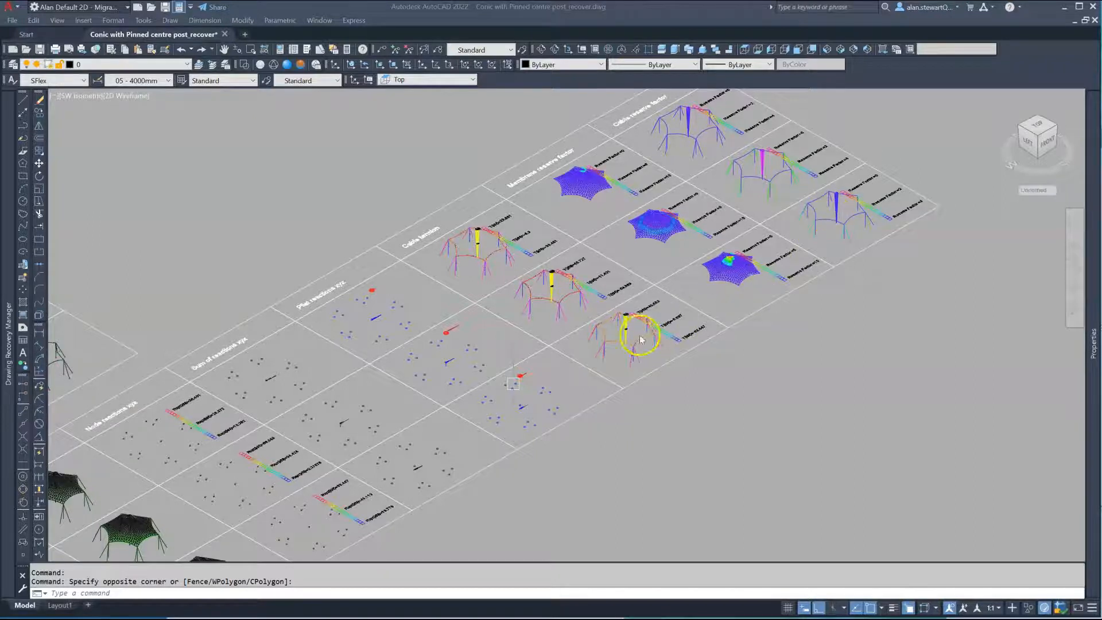
# Step: Examine the tension labels on the perimeter stay cables and posts in the load case 2 cable tension plot
pyautogui.scroll(5, 608, 357)
pyautogui.scroll(4, 577, 310)
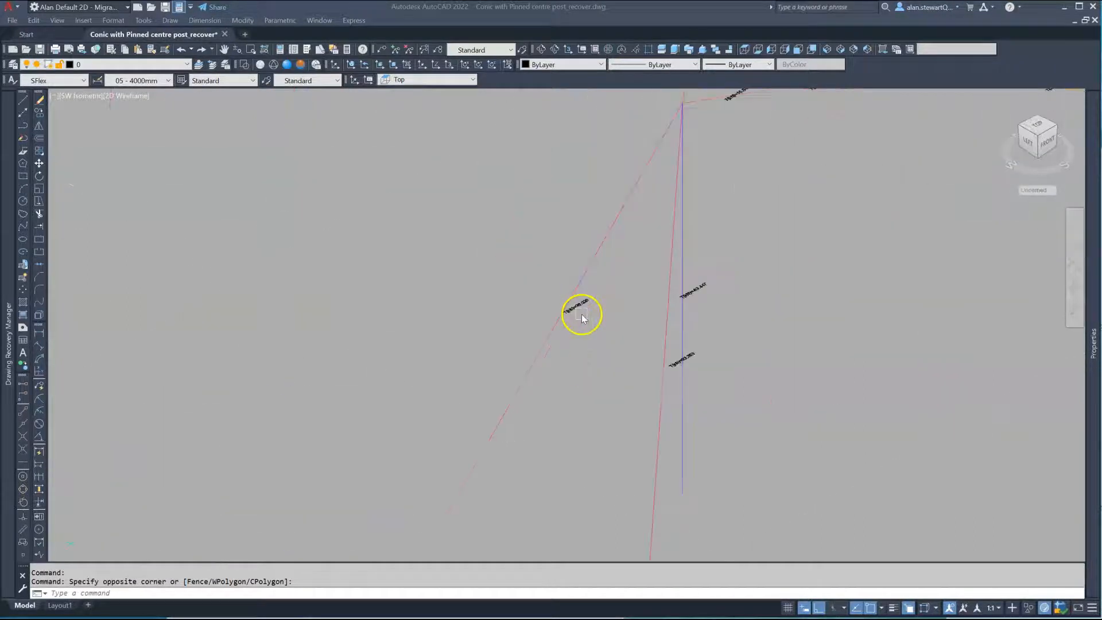
pyautogui.scroll(3, 576, 312)
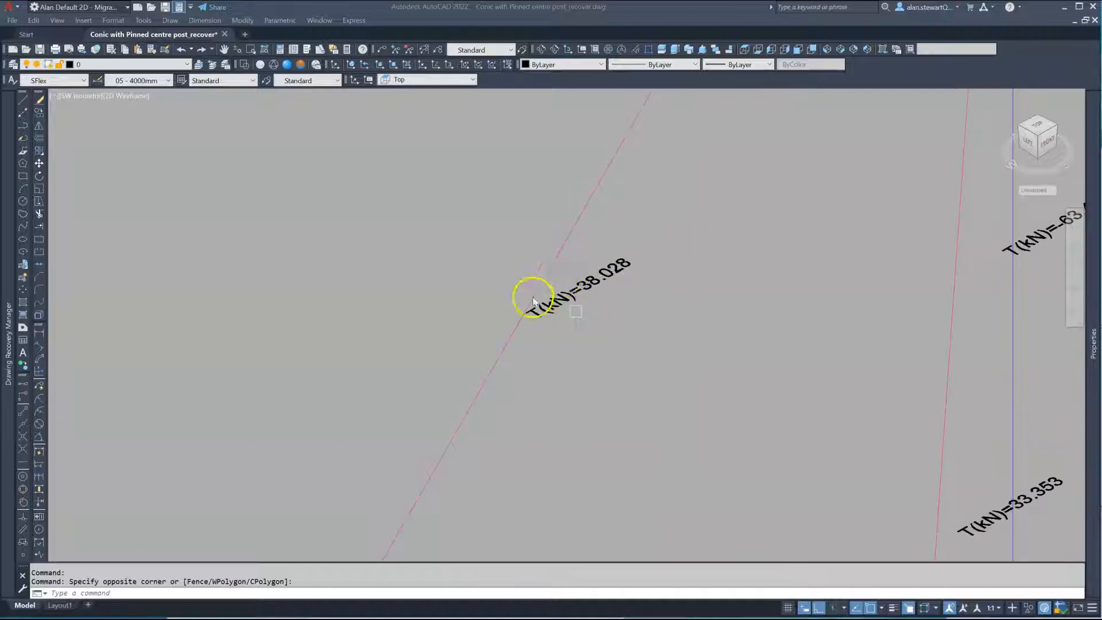
pyautogui.scroll(-4, 531, 301)
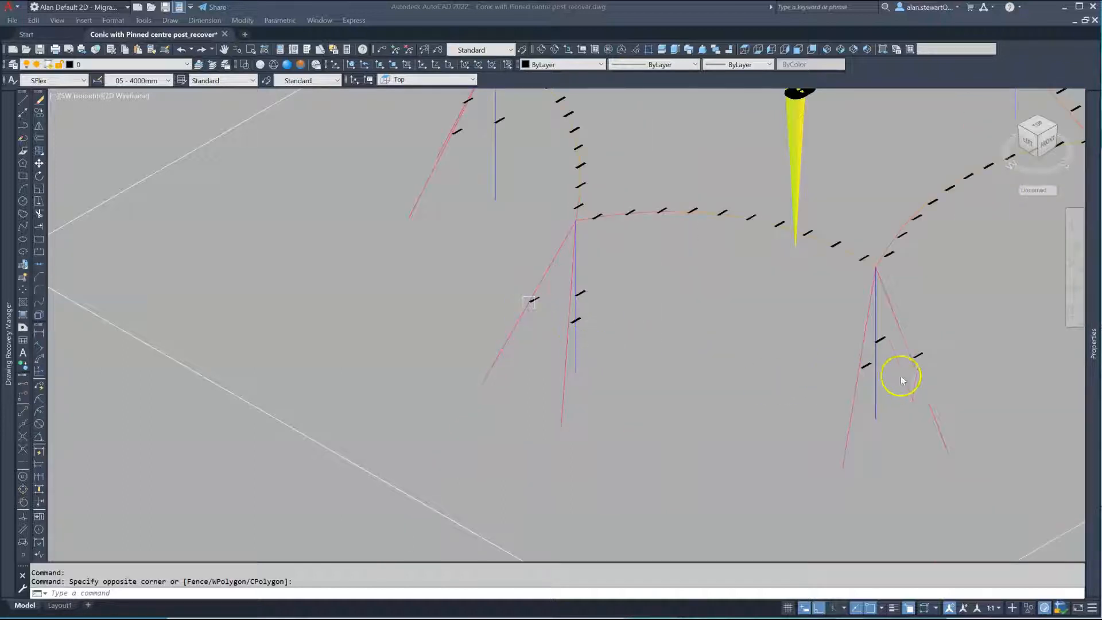
pyautogui.scroll(5, 901, 379)
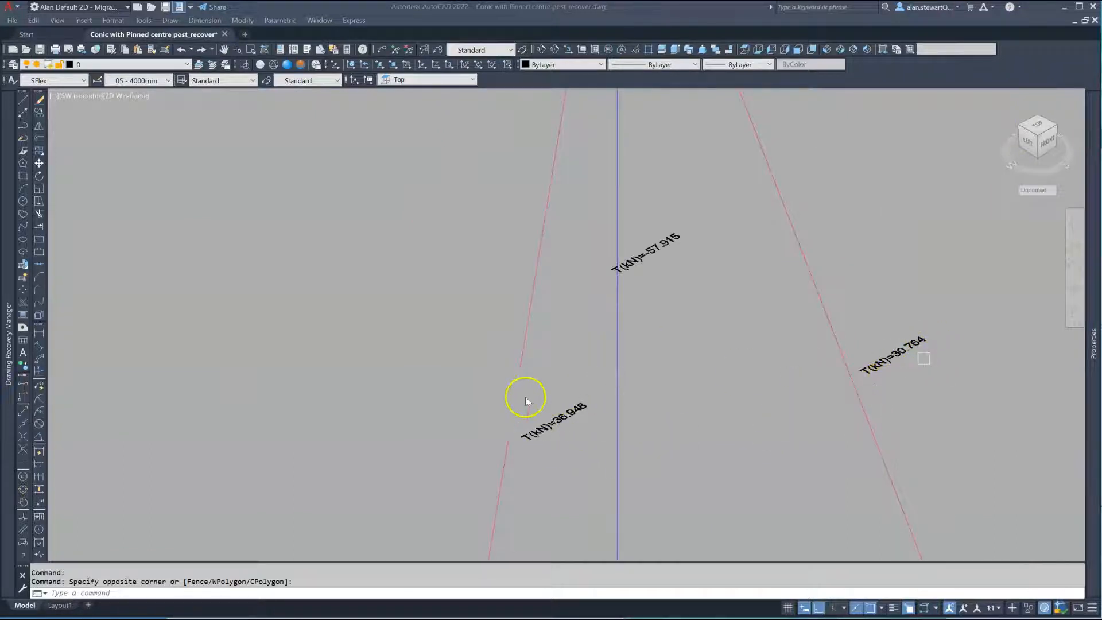
pyautogui.scroll(-5, 480, 429)
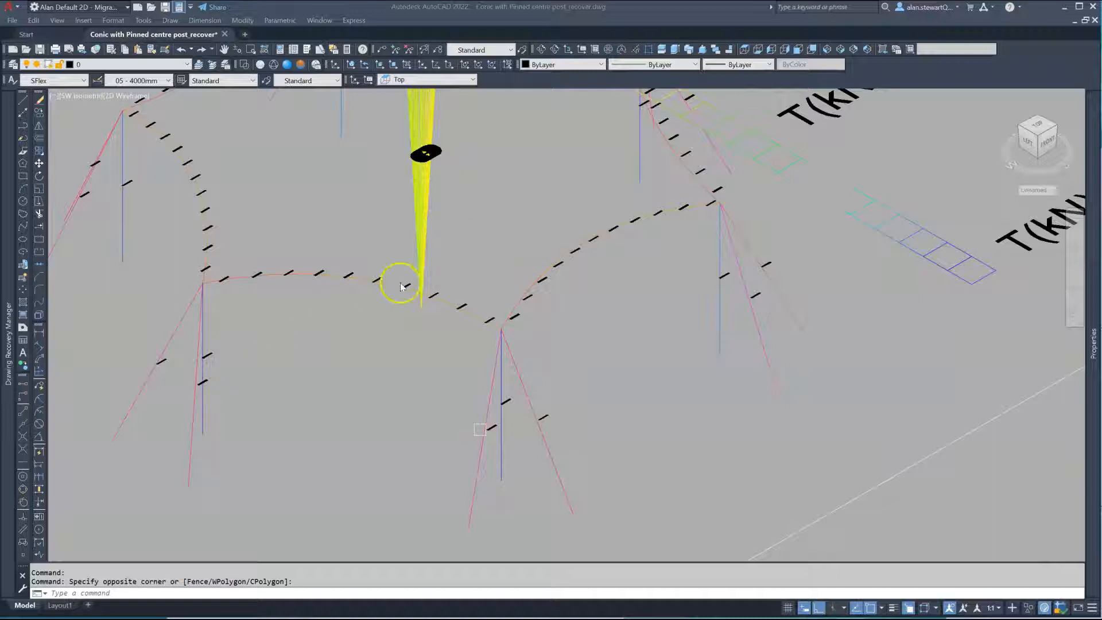
pyautogui.scroll(5, 763, 268)
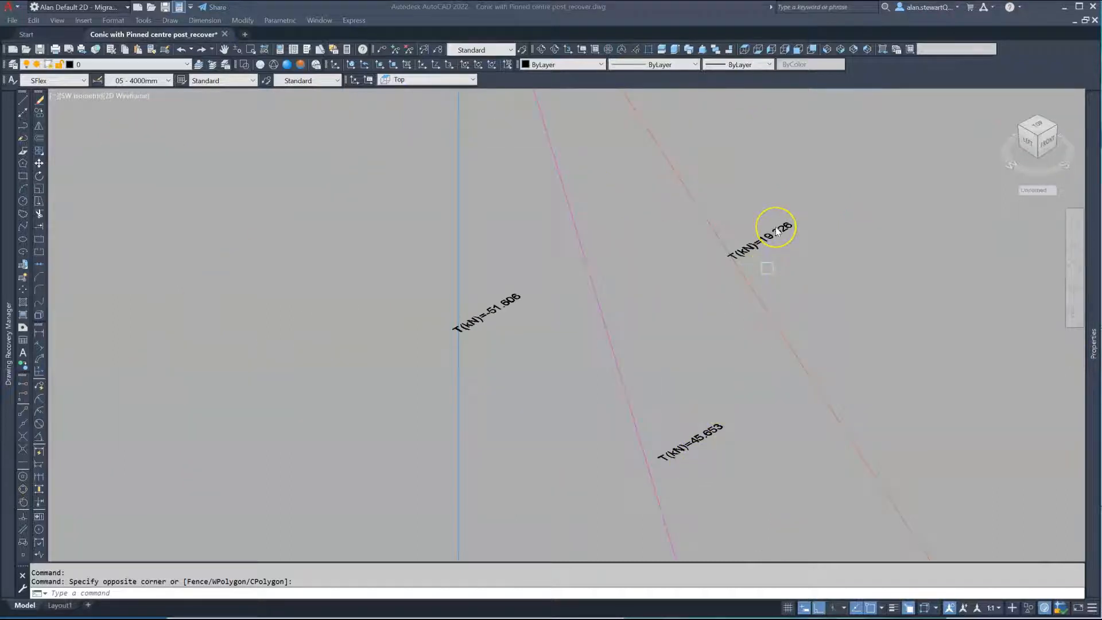
pyautogui.scroll(-5, 698, 243)
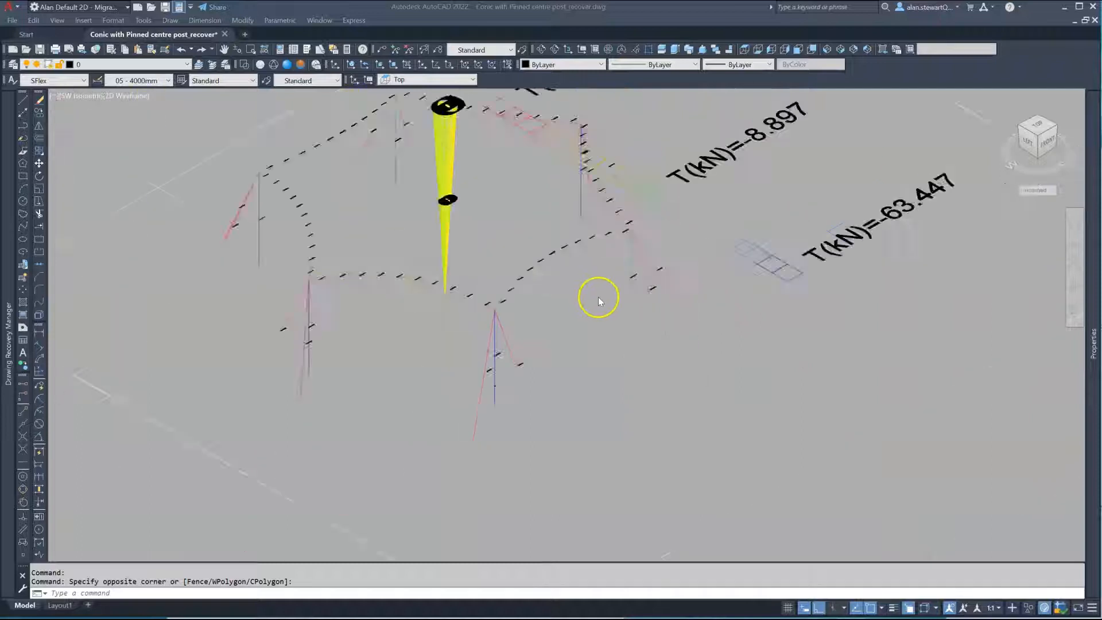
# Step: Examine the membrane reserve factor plot for load case 2 around the top of the cone
pyautogui.scroll(-5, 598, 297)
pyautogui.scroll(8, 686, 206)
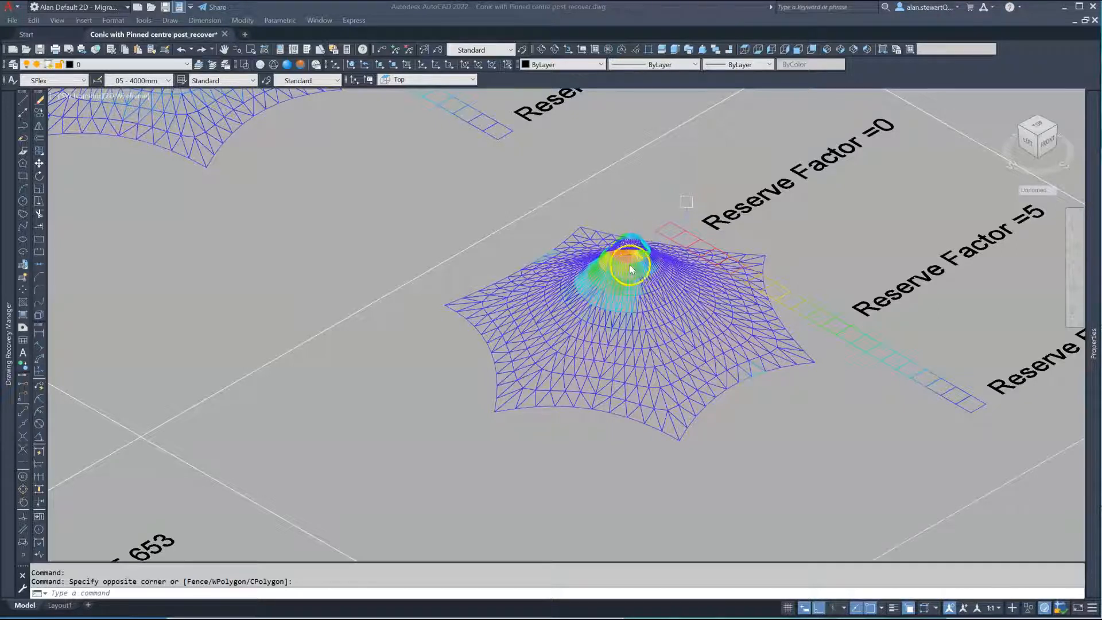
pyautogui.scroll(-5, 657, 252)
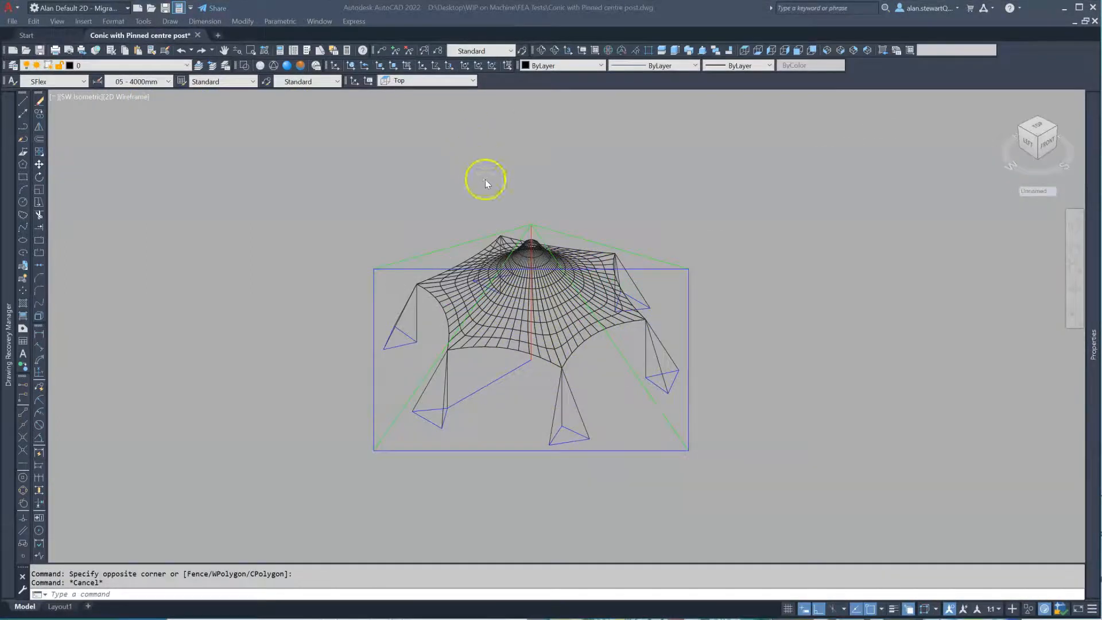
# Step: Inspect the red centre post line beneath the canopy mesh in the guyed version of the model, from base to peak
pyautogui.scroll(5, 531, 368)
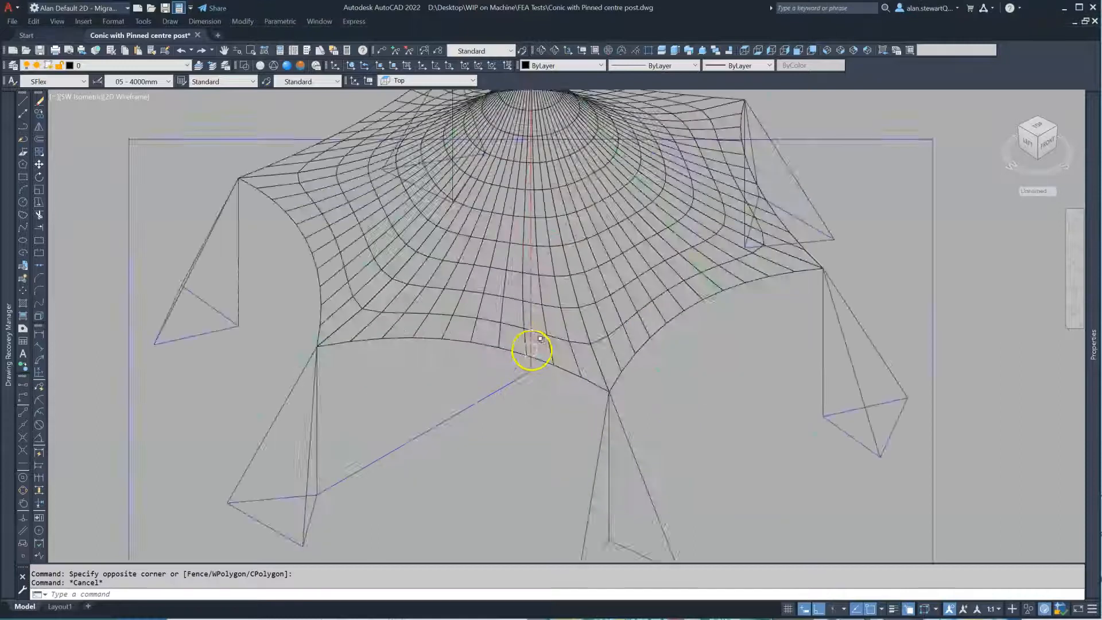
pyautogui.click(530, 346)
pyautogui.scroll(-5, 525, 344)
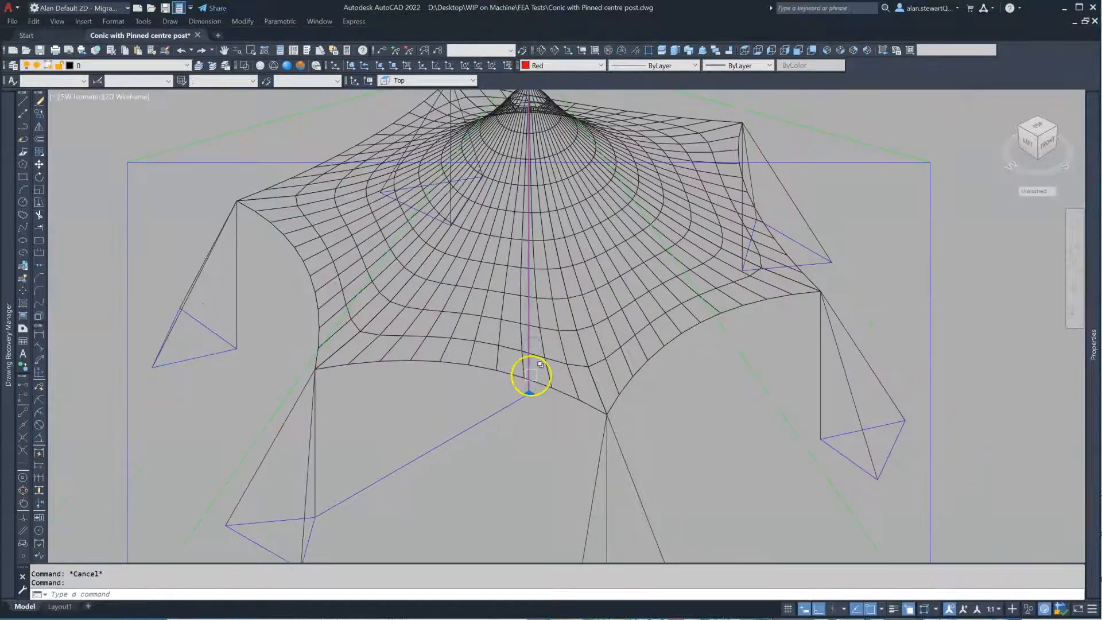
pyautogui.scroll(-2, 529, 320)
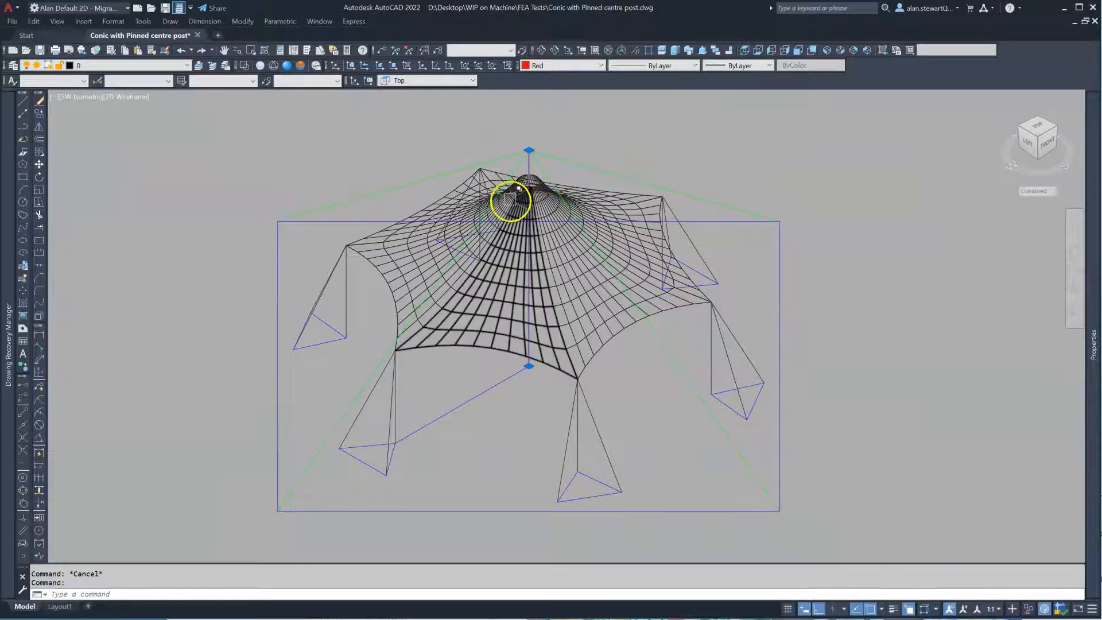
pyautogui.press('Escape')
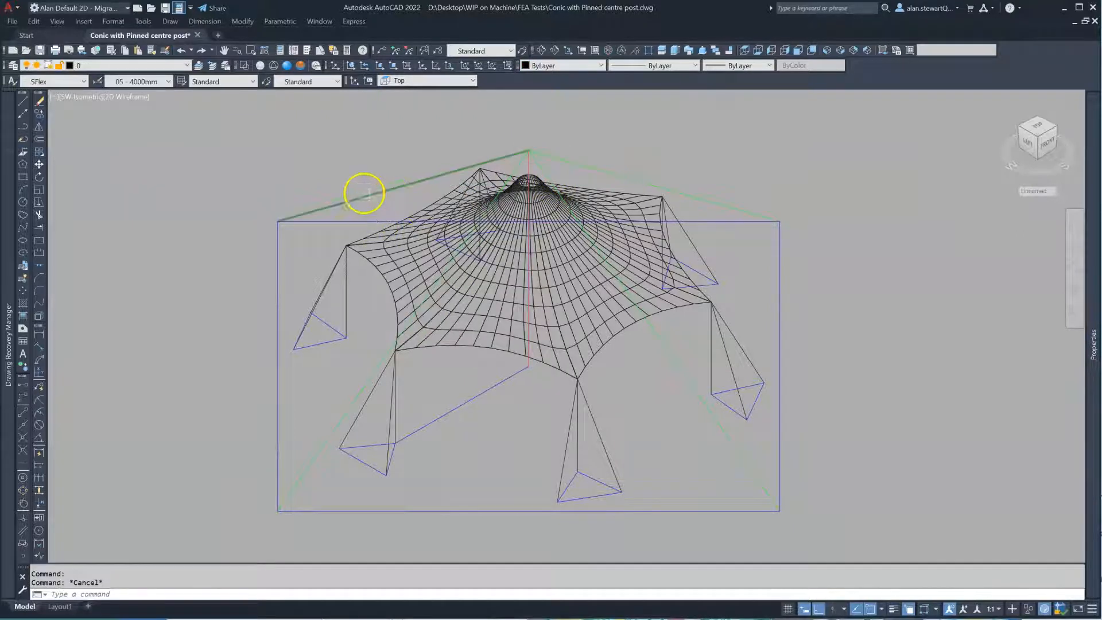
pyautogui.scroll(5, 520, 359)
pyautogui.click(549, 361)
pyautogui.scroll(-6, 475, 417)
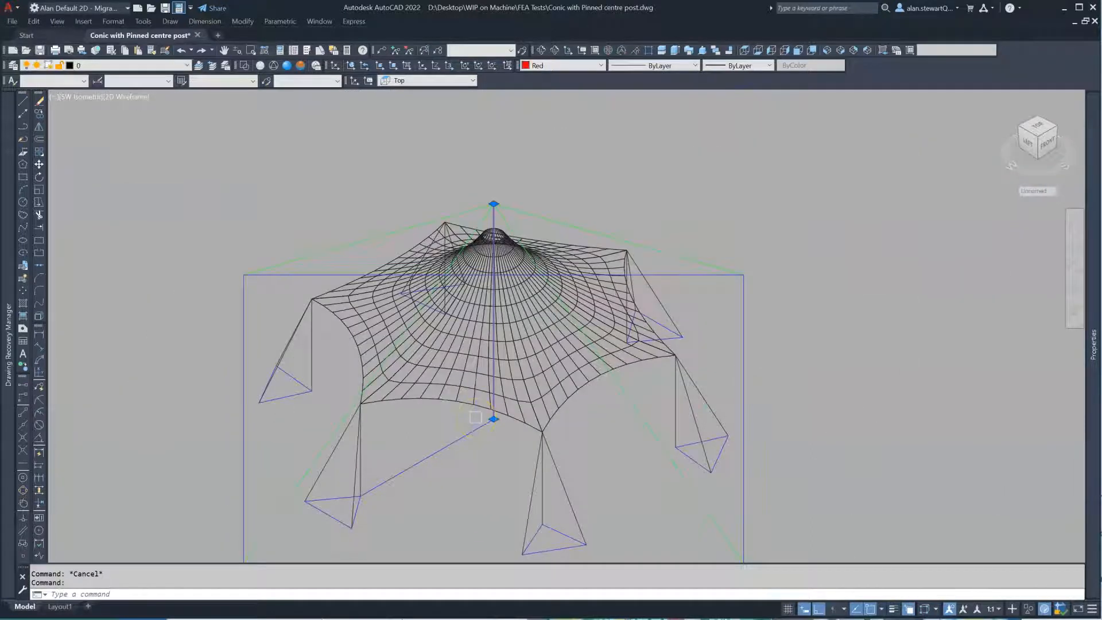
pyautogui.press('Escape')
# Step: Inspect a green guy line running from the post head and the blue rectangle that joins the guys' outer ends
pyautogui.click(378, 236)
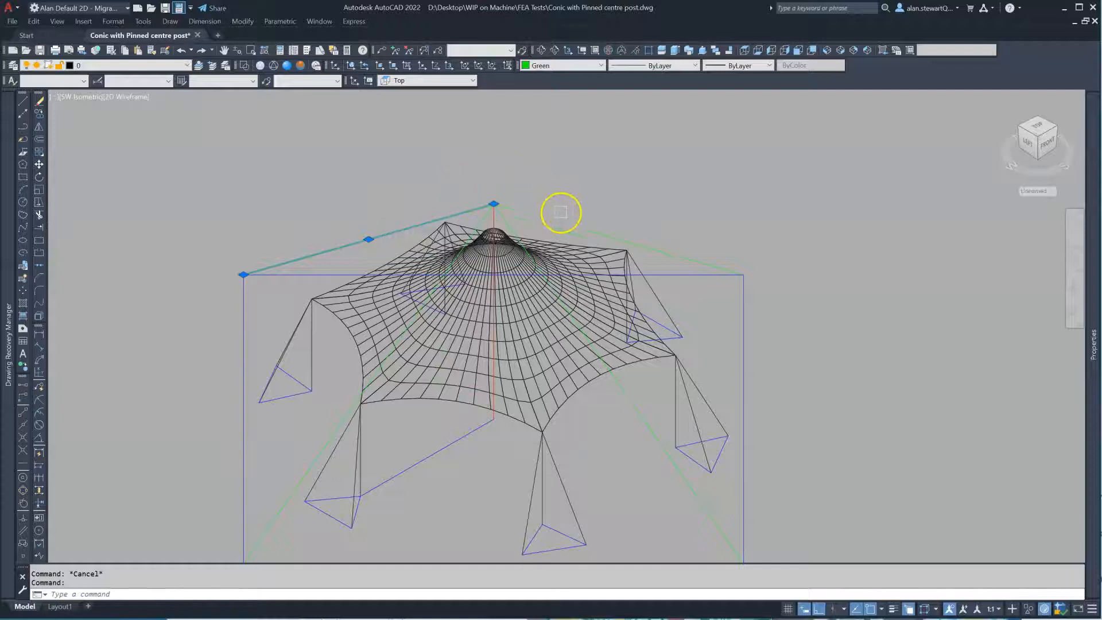
pyautogui.moveTo(1092, 197)
pyautogui.press('Escape')
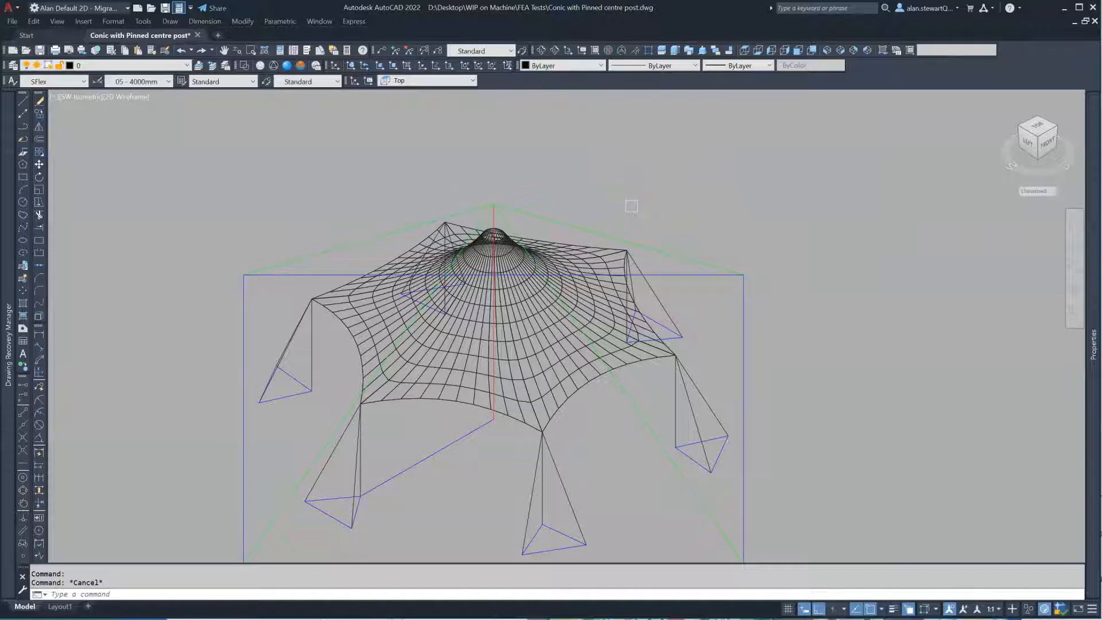
pyautogui.click(684, 276)
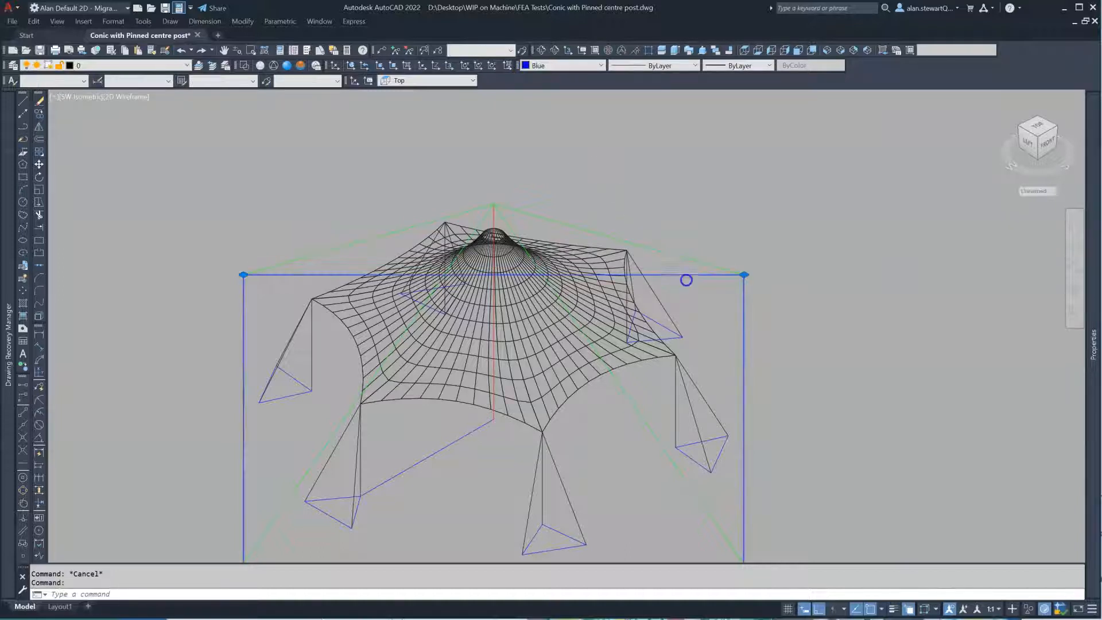
pyautogui.scroll(-4, 592, 145)
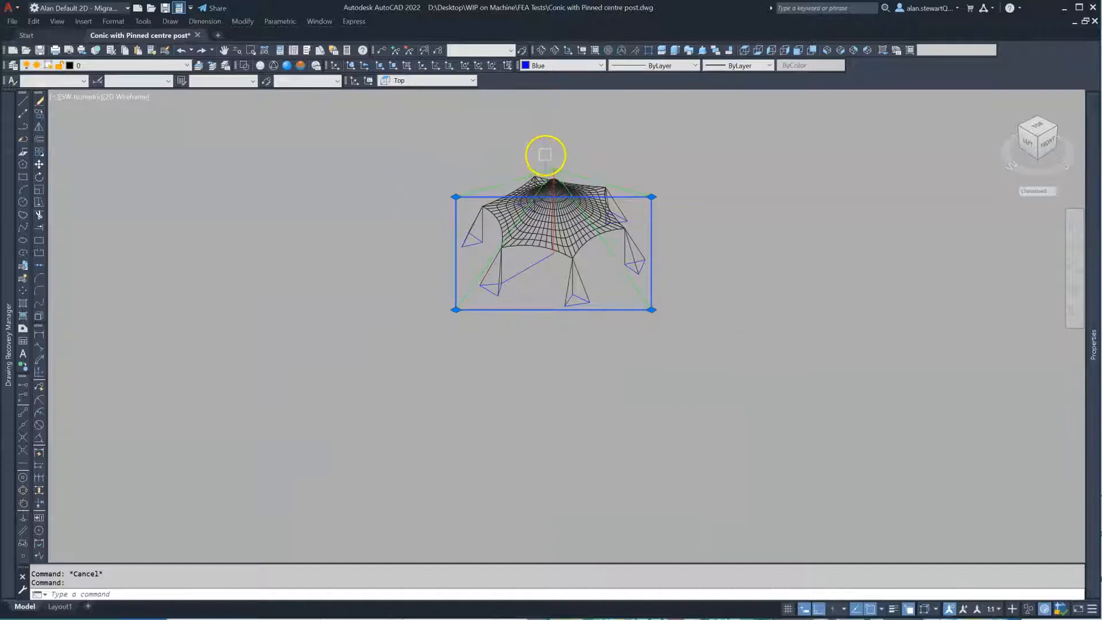
pyautogui.scroll(2, 560, 138)
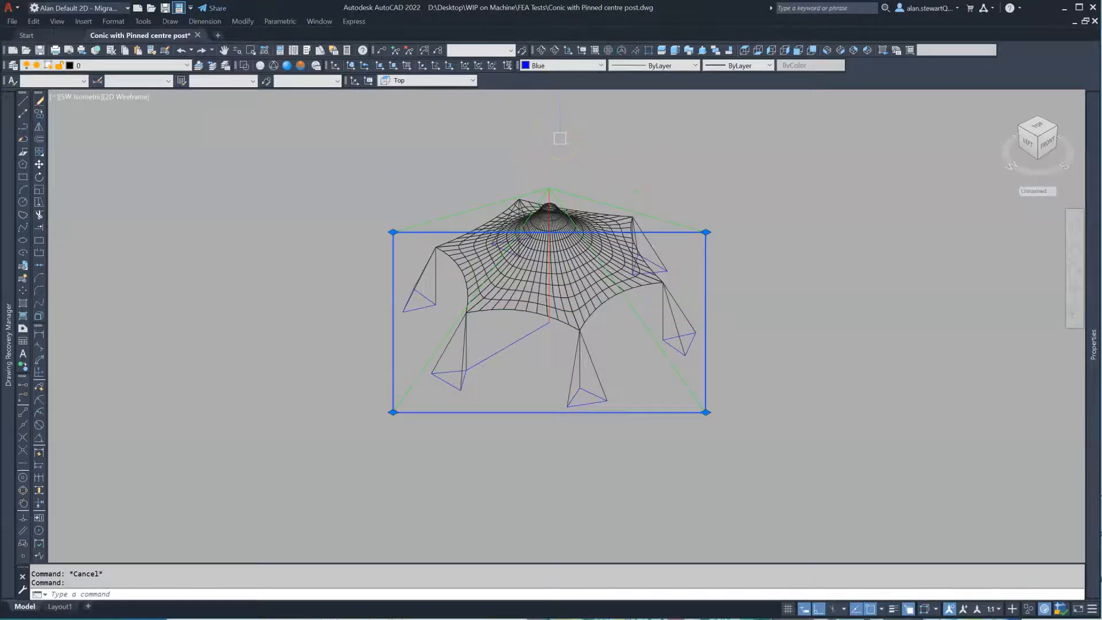
pyautogui.press('Escape')
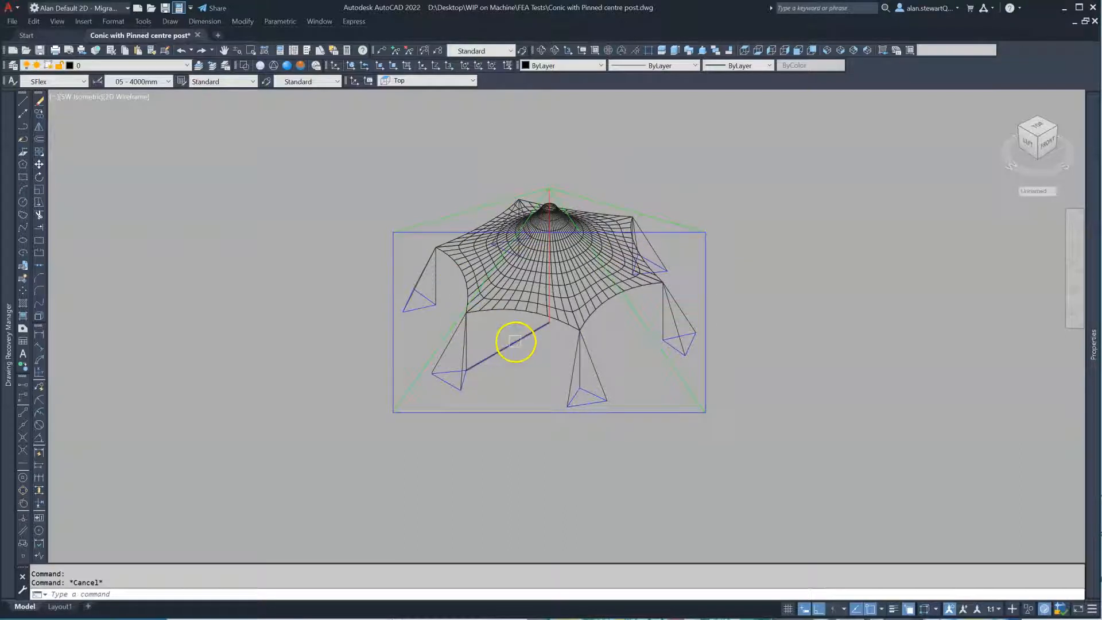
# Step: Examine the blue base polyline, then the separate cyan and magenta model of stays, edge cables, guys and centre post
pyautogui.moveTo(515, 341)
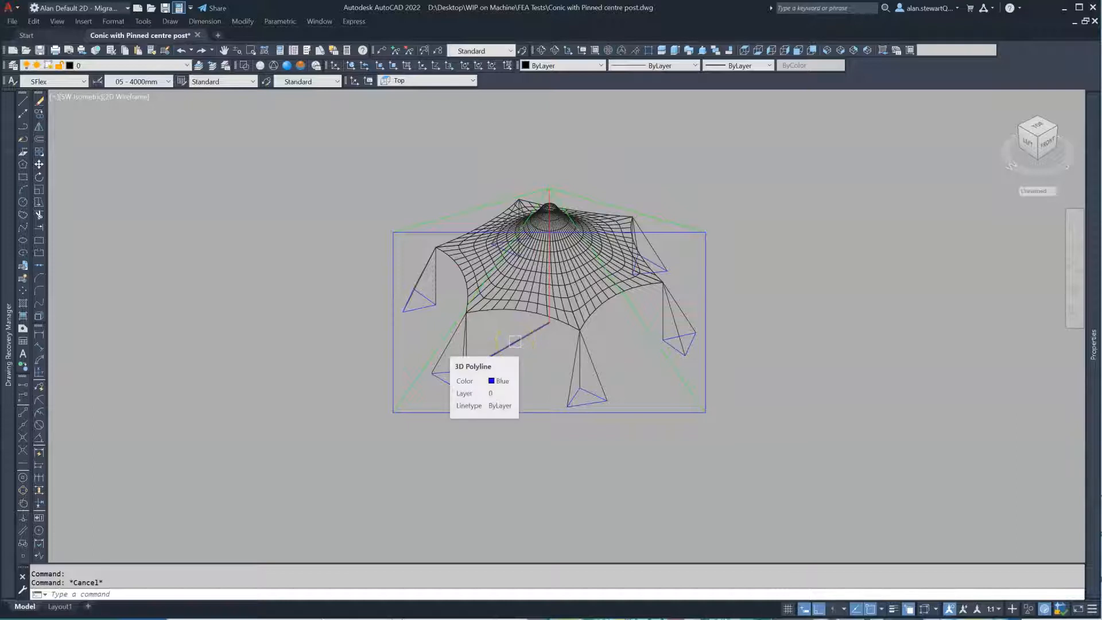
pyautogui.scroll(-3, 514, 342)
pyautogui.scroll(3, 636, 202)
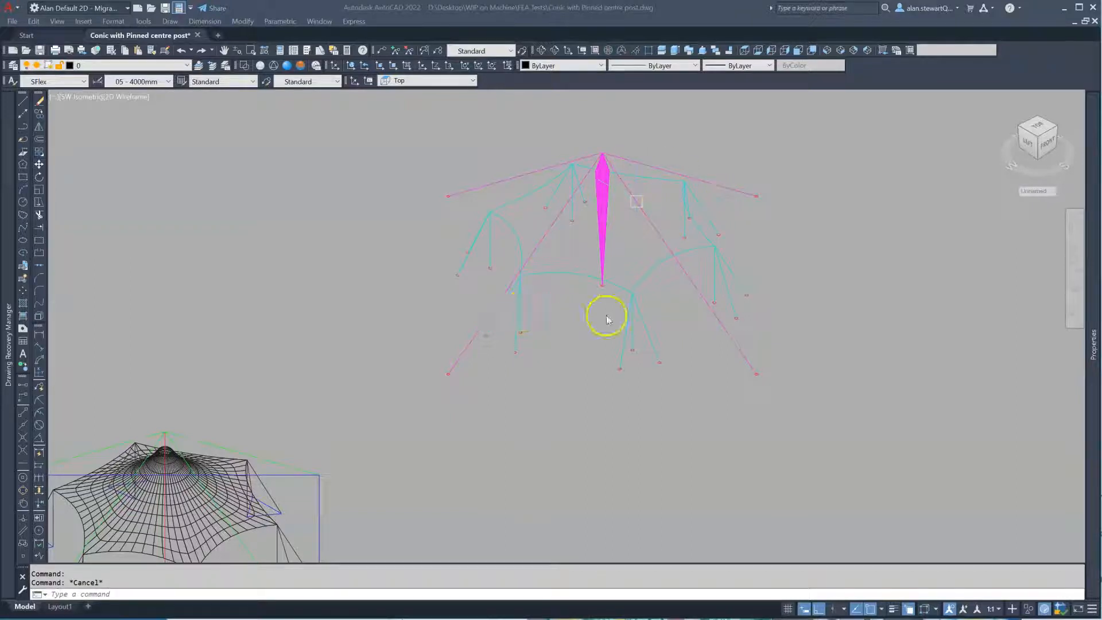
pyautogui.scroll(2, 732, 244)
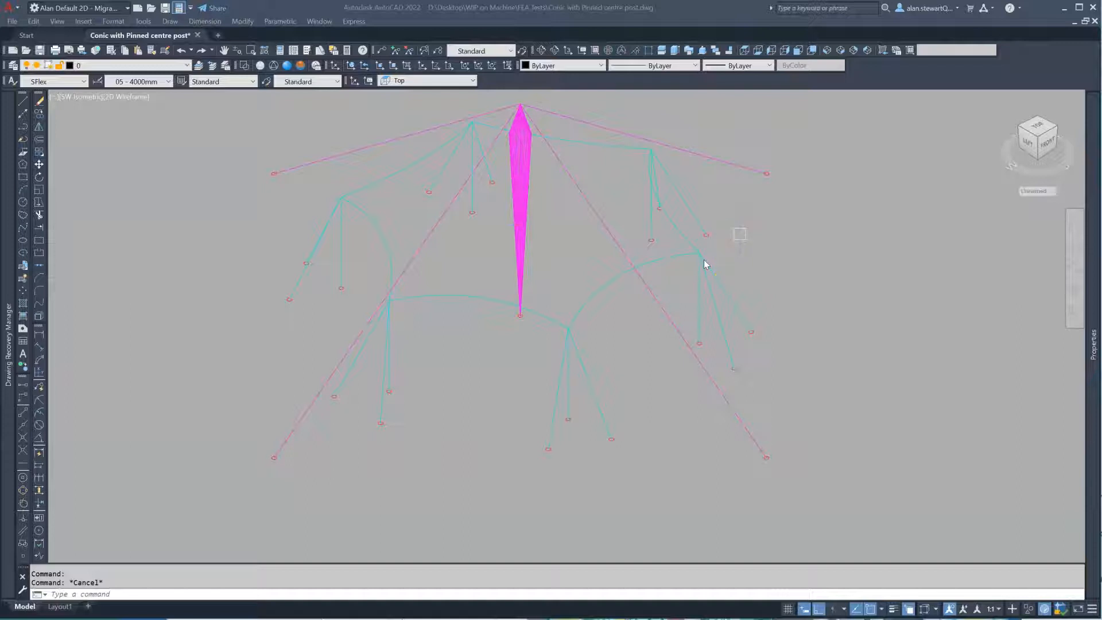
pyautogui.click(611, 134)
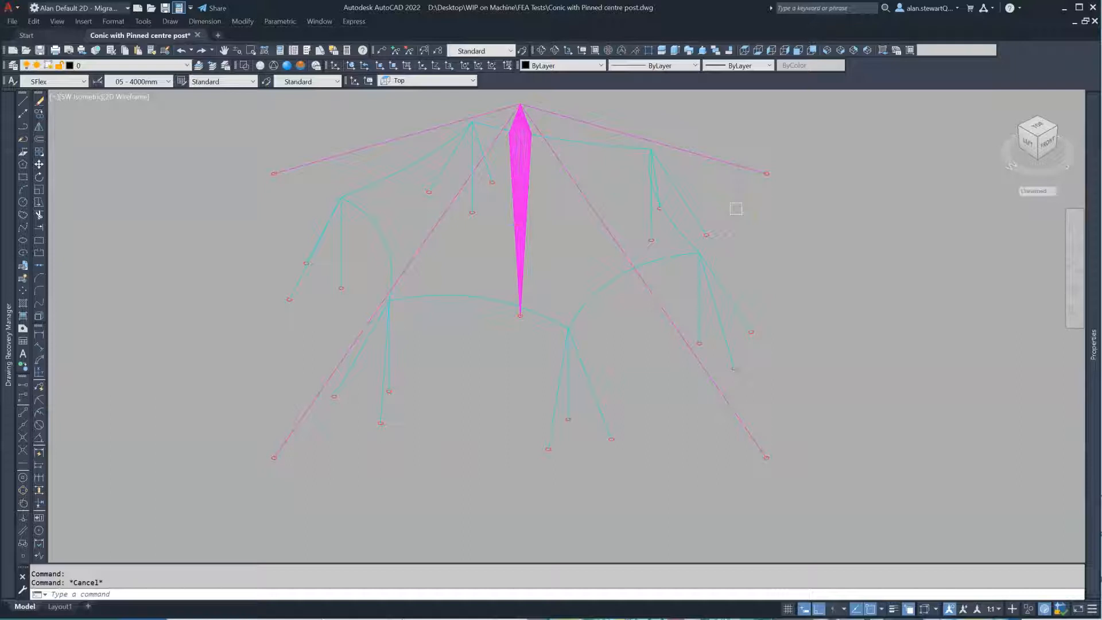
# Step: Examine the triangulated membrane with its red and yellow outlines, and show the list of available object colours
pyautogui.scroll(-7, 477, 339)
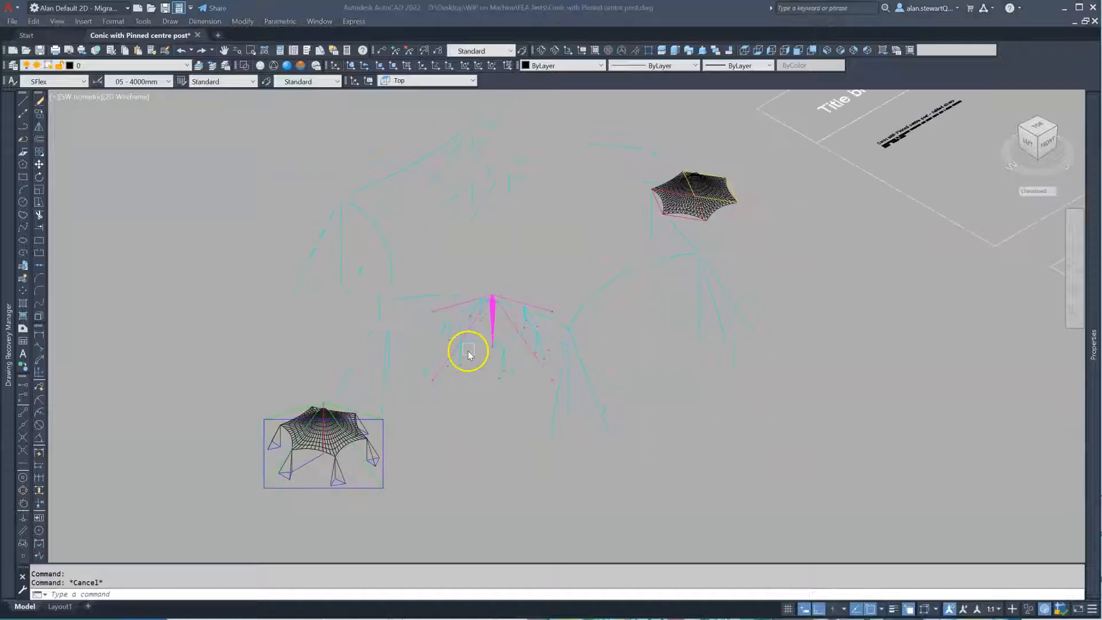
pyautogui.scroll(4, 717, 181)
pyautogui.scroll(2, 746, 169)
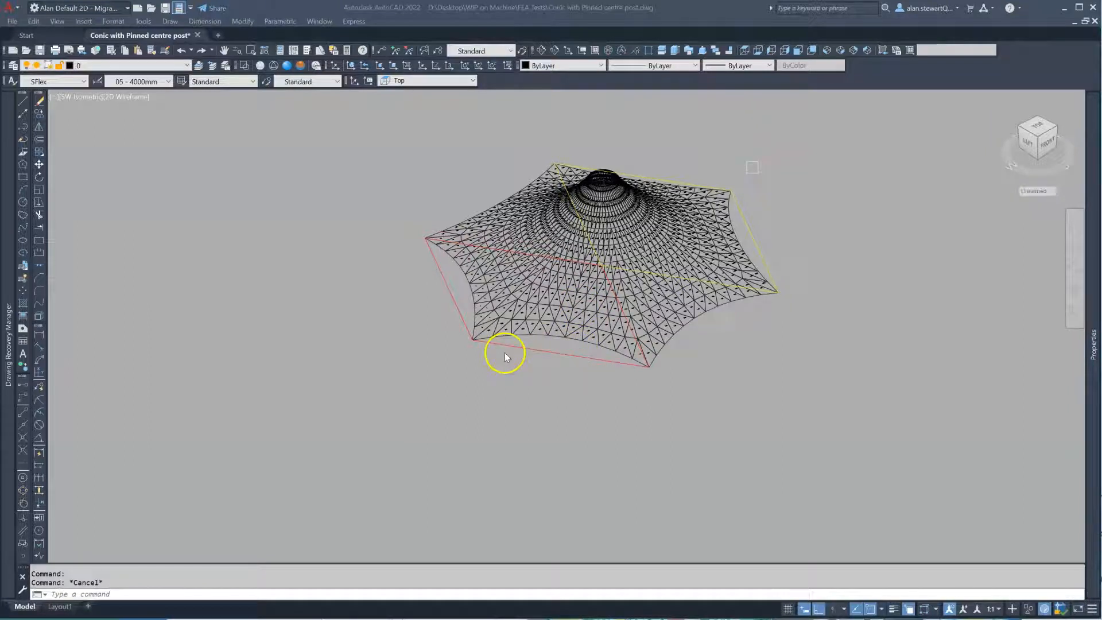
pyautogui.click(546, 67)
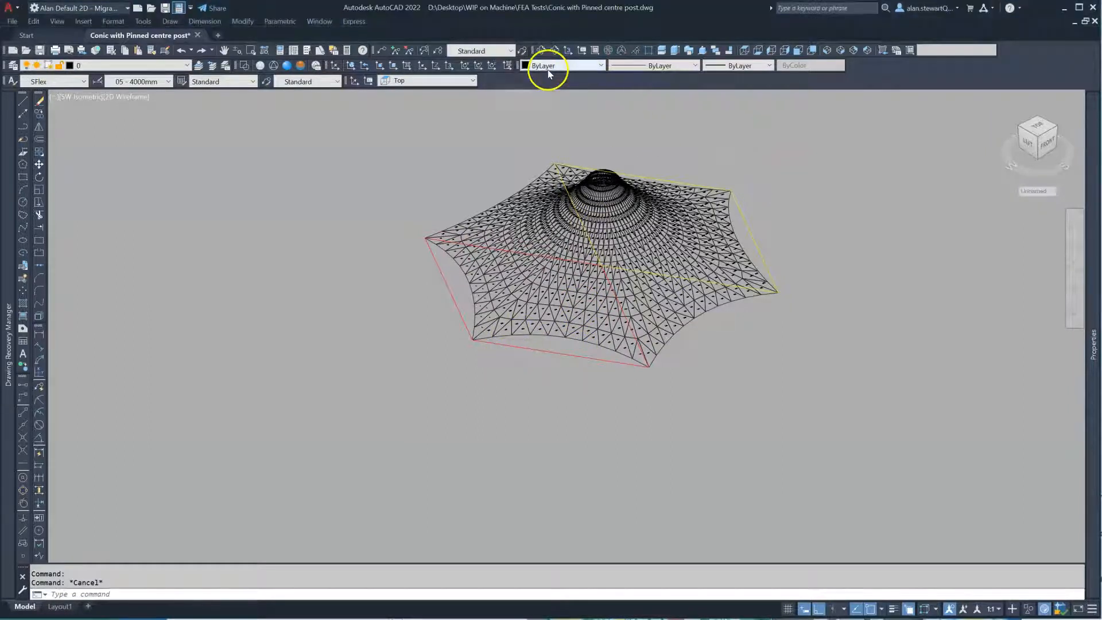
pyautogui.click(545, 67)
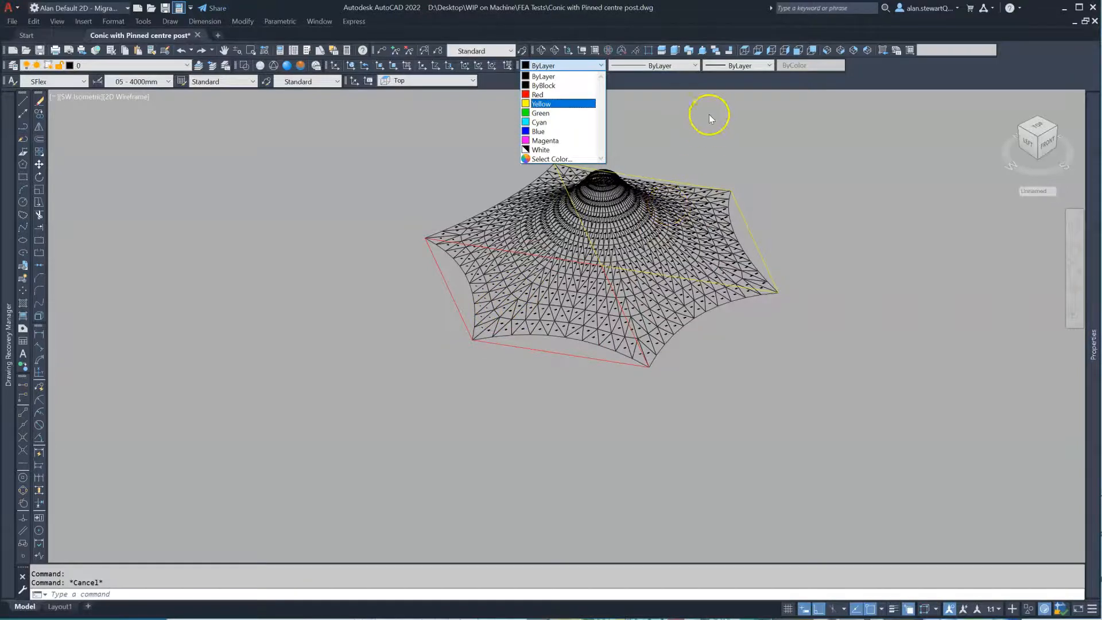
# Step: Survey the guyed model's plotted results sheet, covering the load case descriptions, displaced shapes and node reactions
pyautogui.scroll(-8, 615, 160)
pyautogui.scroll(4, 687, 415)
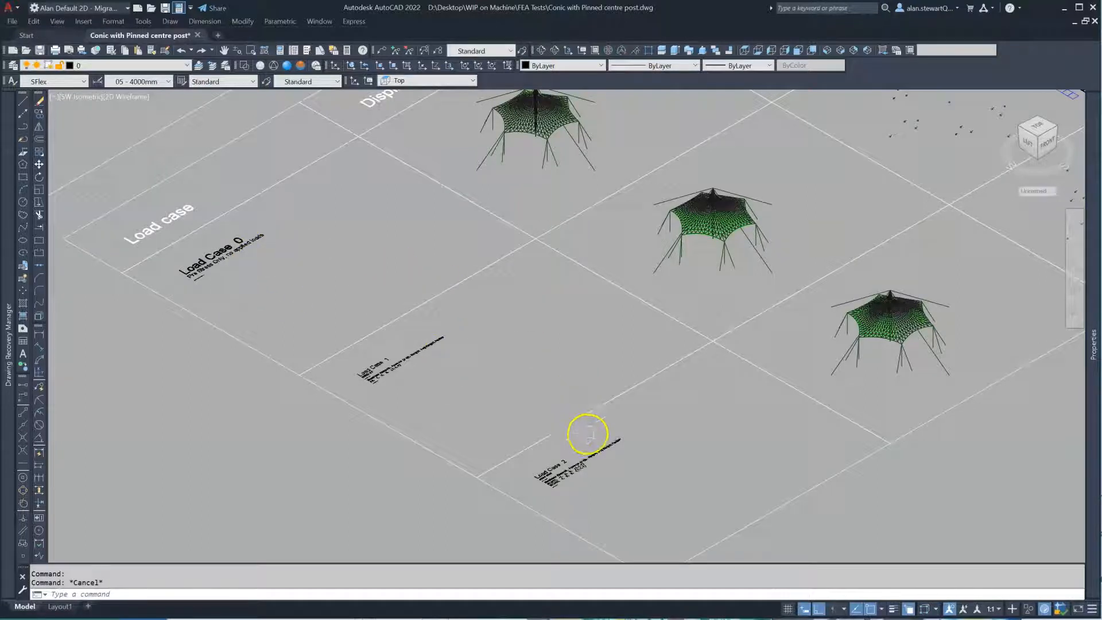
pyautogui.scroll(-2, 534, 385)
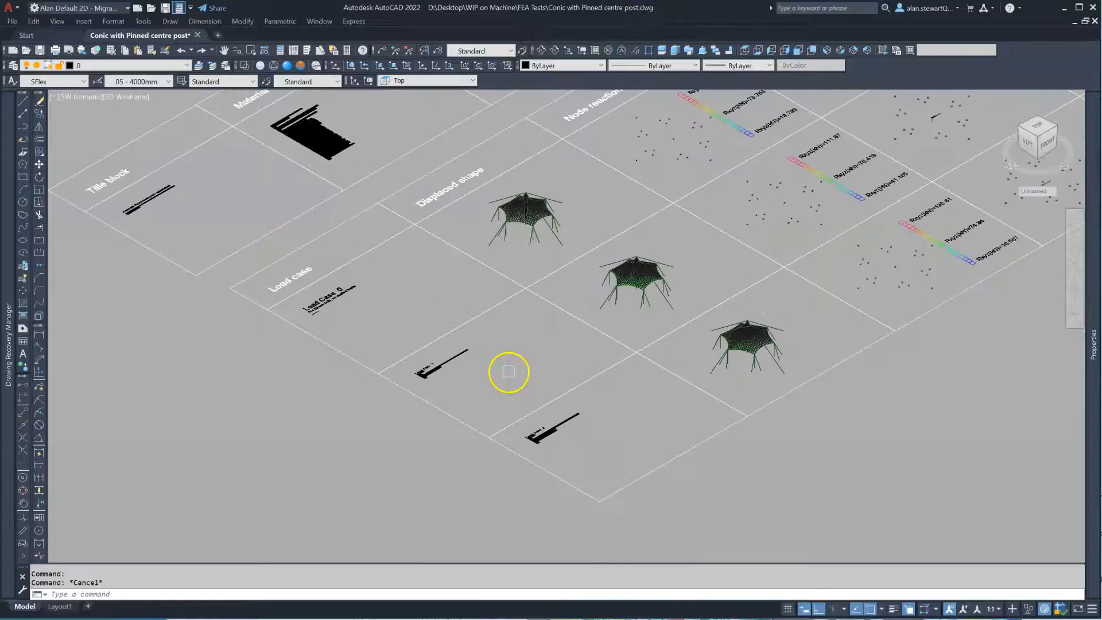
pyautogui.scroll(-2, 494, 359)
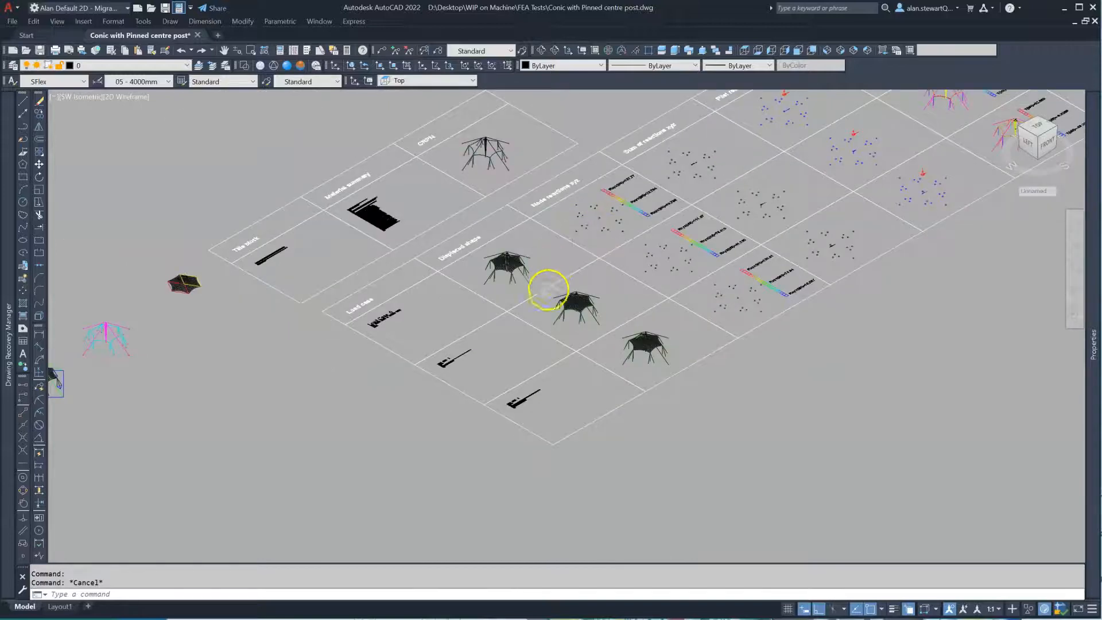
# Step: Inspect the node reaction plots and their individual support points for the first two load cases
pyautogui.scroll(5, 614, 203)
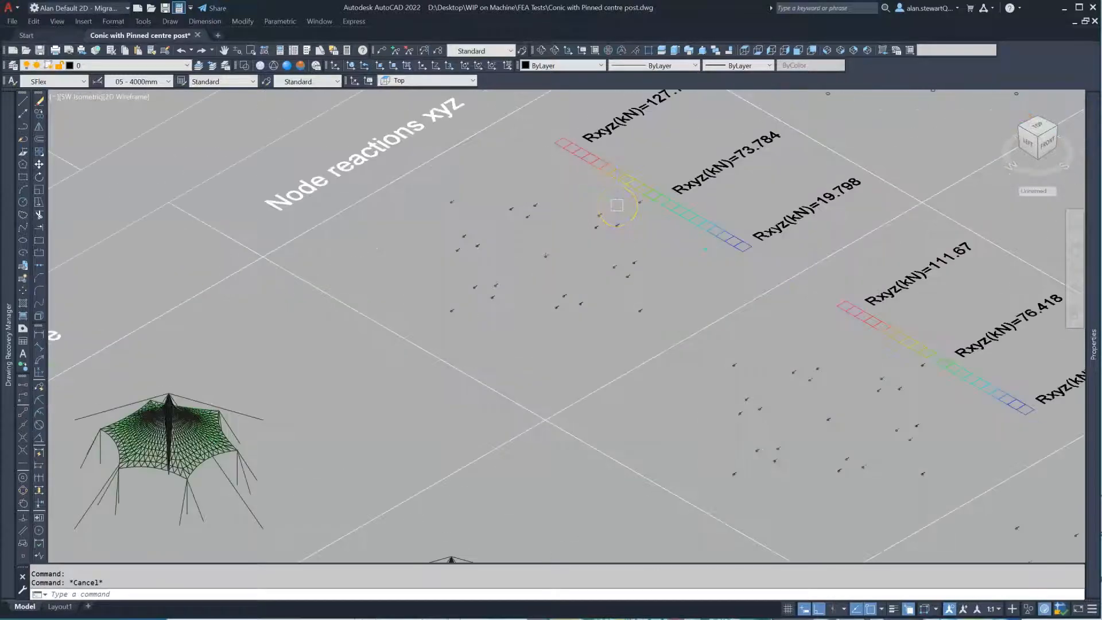
pyautogui.scroll(-1, 466, 317)
pyautogui.scroll(4, 457, 314)
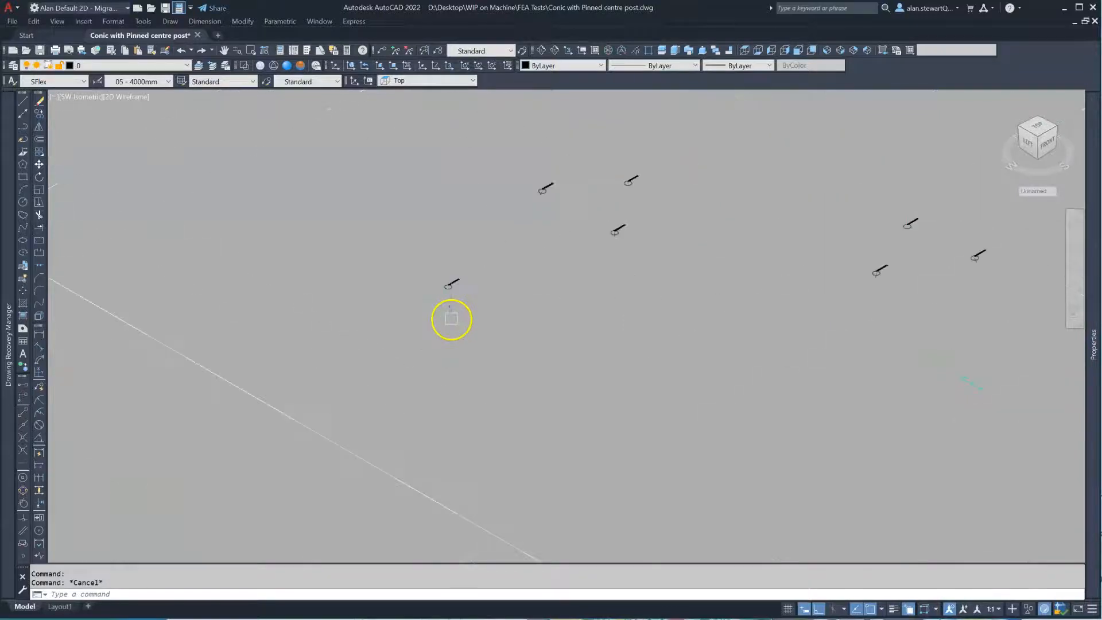
pyautogui.scroll(-4, 494, 258)
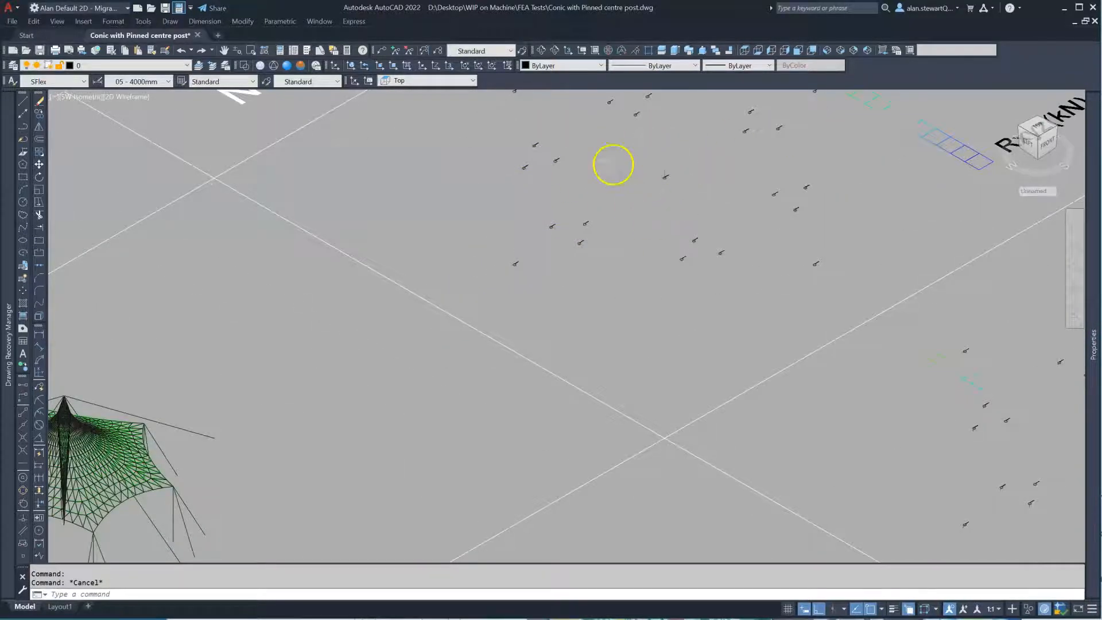
pyautogui.scroll(-5, 573, 181)
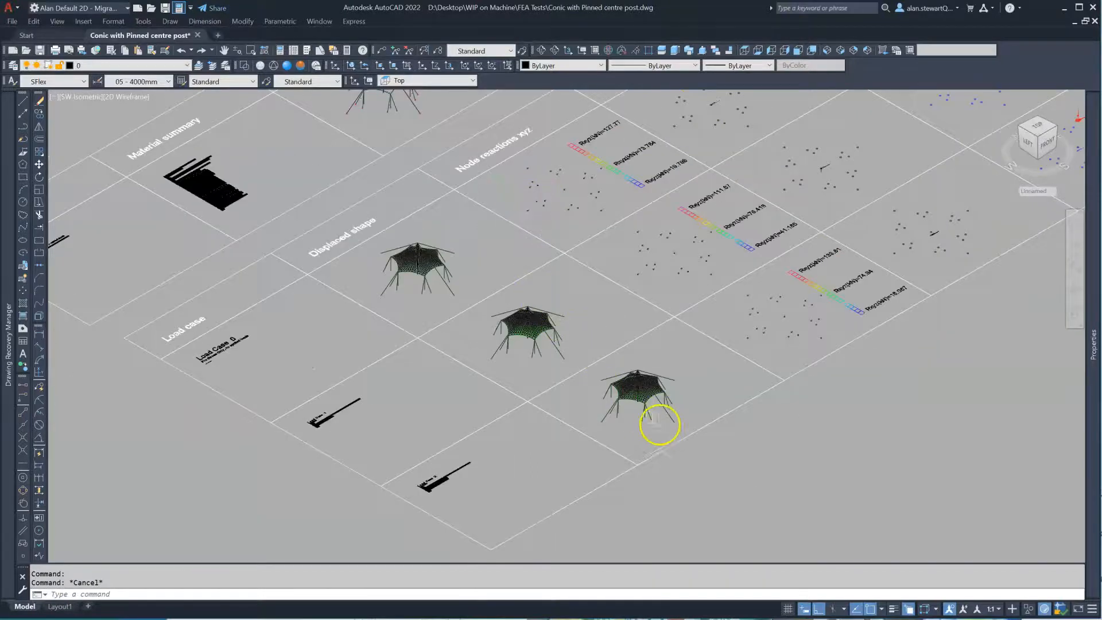
# Step: Examine the displaced shape of the guyed canopy for the last load case, including its guys and centre post
pyautogui.scroll(5, 659, 425)
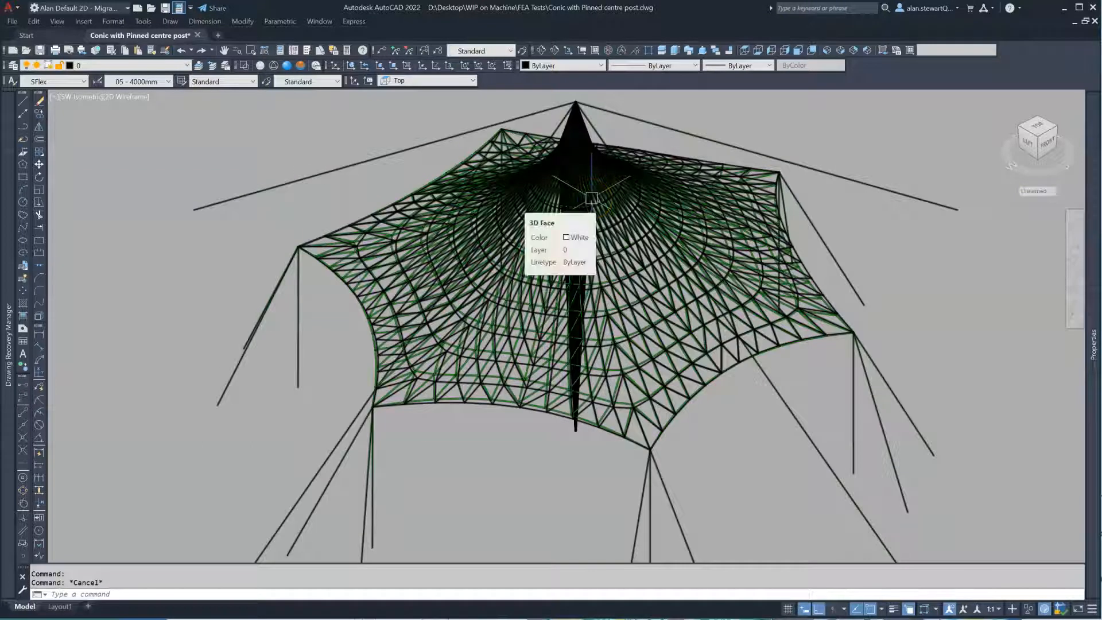
pyautogui.scroll(-8, 499, 310)
pyautogui.scroll(-4, 445, 379)
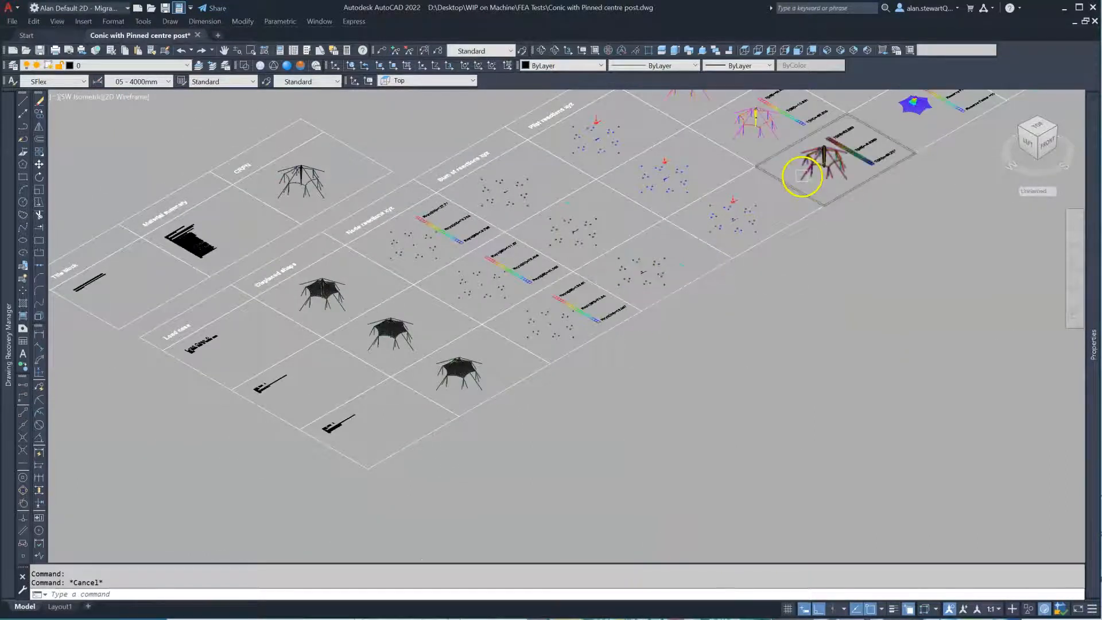
# Step: Read the tension labels on the front guy line and adjoining edge cables in the last load case's tension plot
pyautogui.scroll(10, 800, 182)
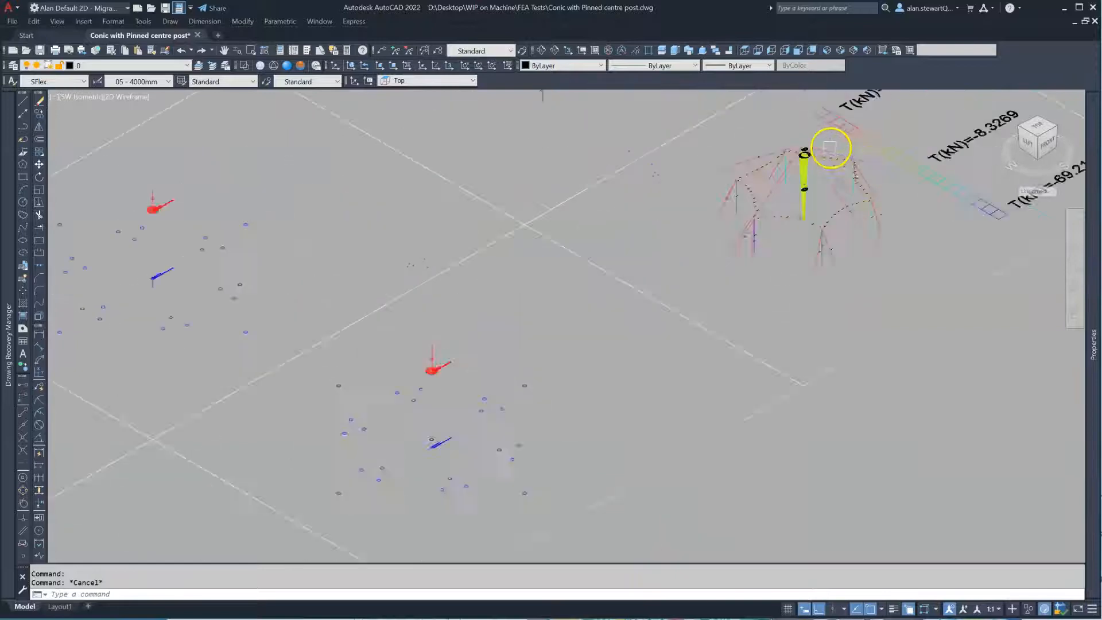
pyautogui.scroll(6, 786, 214)
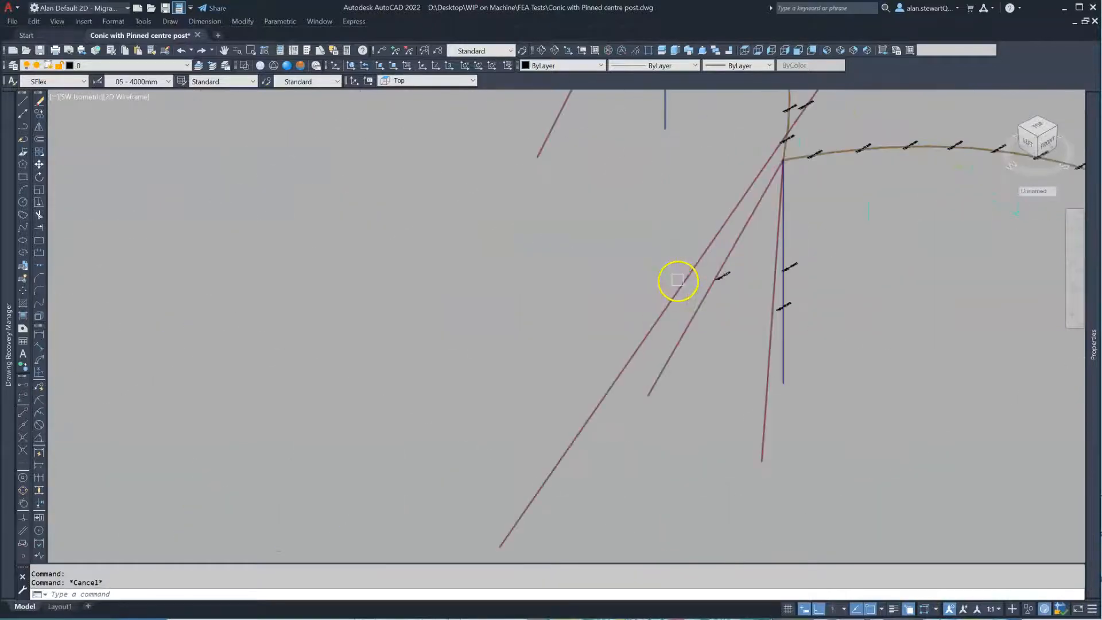
pyautogui.scroll(-4, 733, 216)
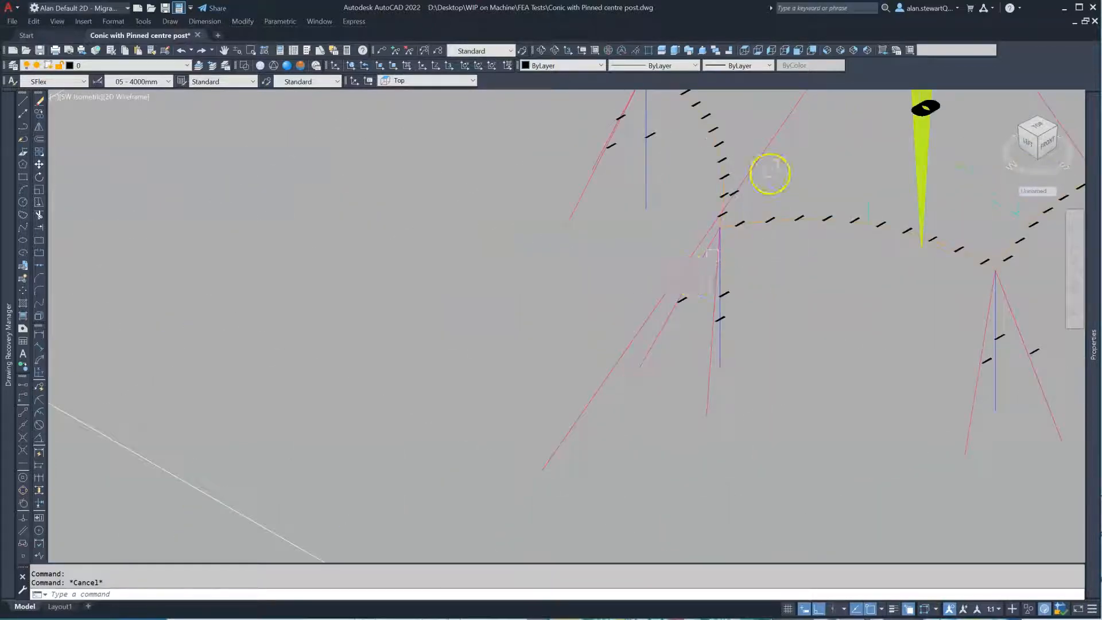
pyautogui.scroll(5, 769, 173)
pyautogui.scroll(2, 737, 117)
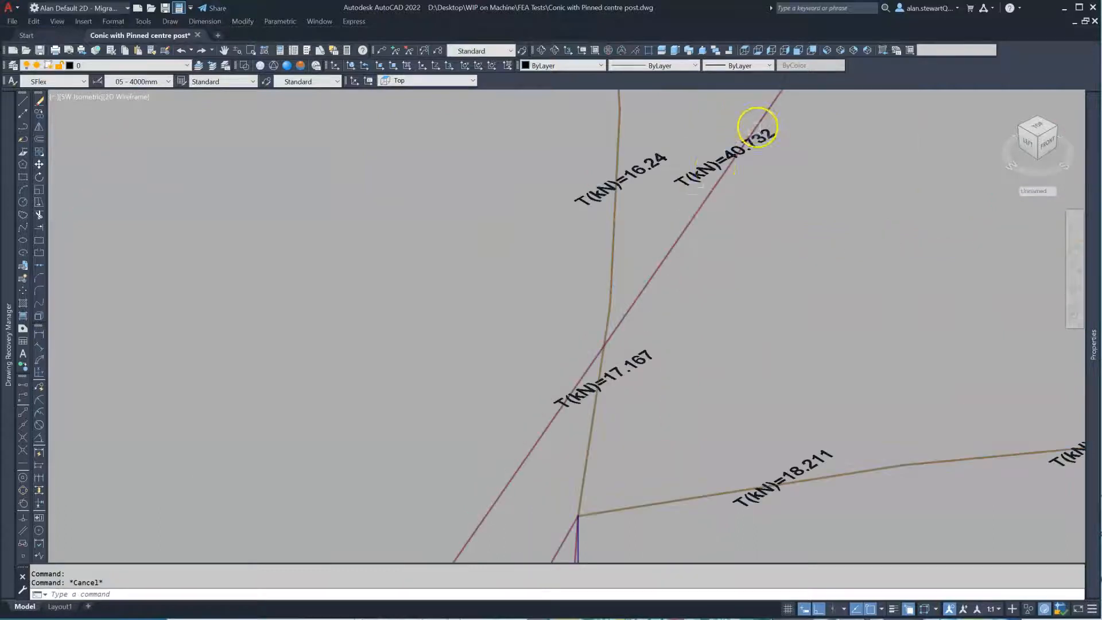
pyautogui.scroll(-6, 531, 338)
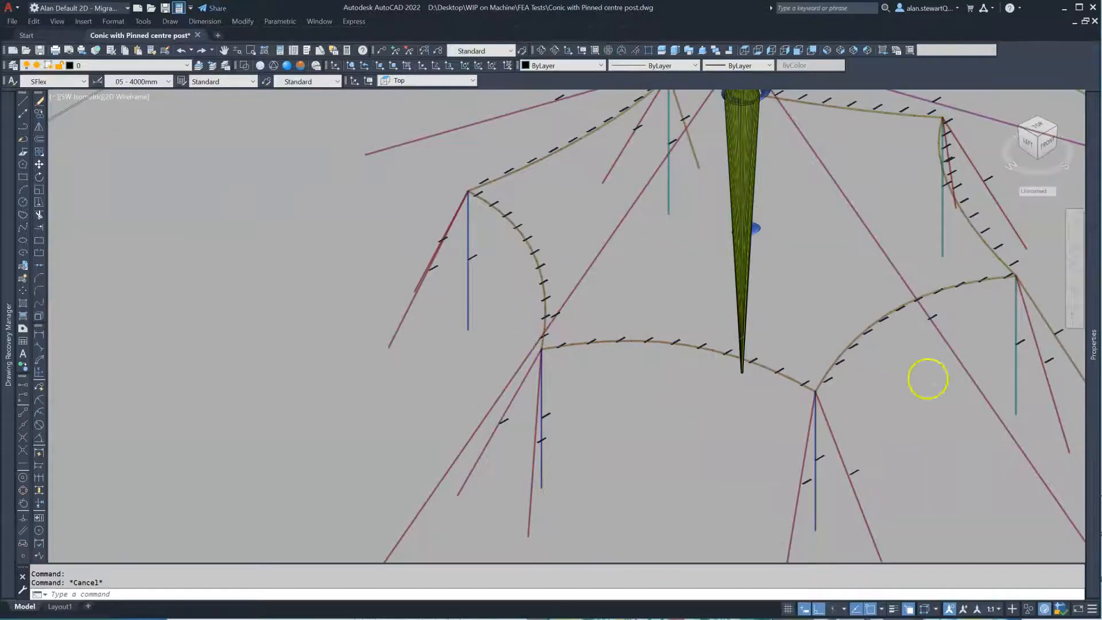
# Step: Check the tensions along the remaining guy lines running from the post head in the last load case's tension plot
pyautogui.scroll(-5, 898, 342)
pyautogui.scroll(8, 918, 276)
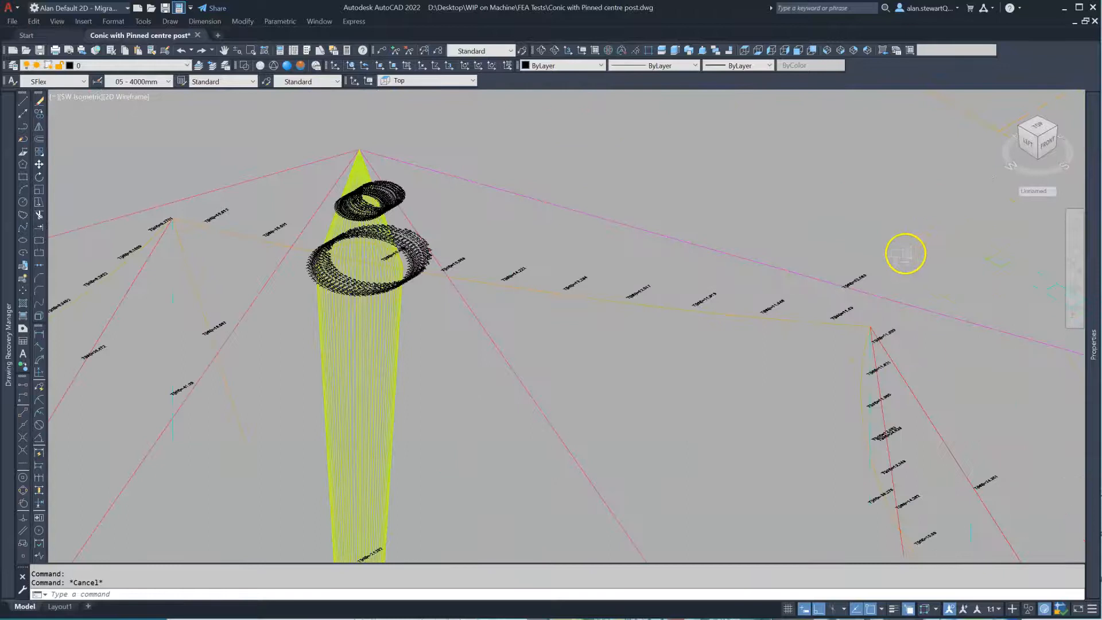
pyautogui.scroll(-8, 674, 172)
pyautogui.scroll(8, 673, 172)
pyautogui.scroll(5, 611, 313)
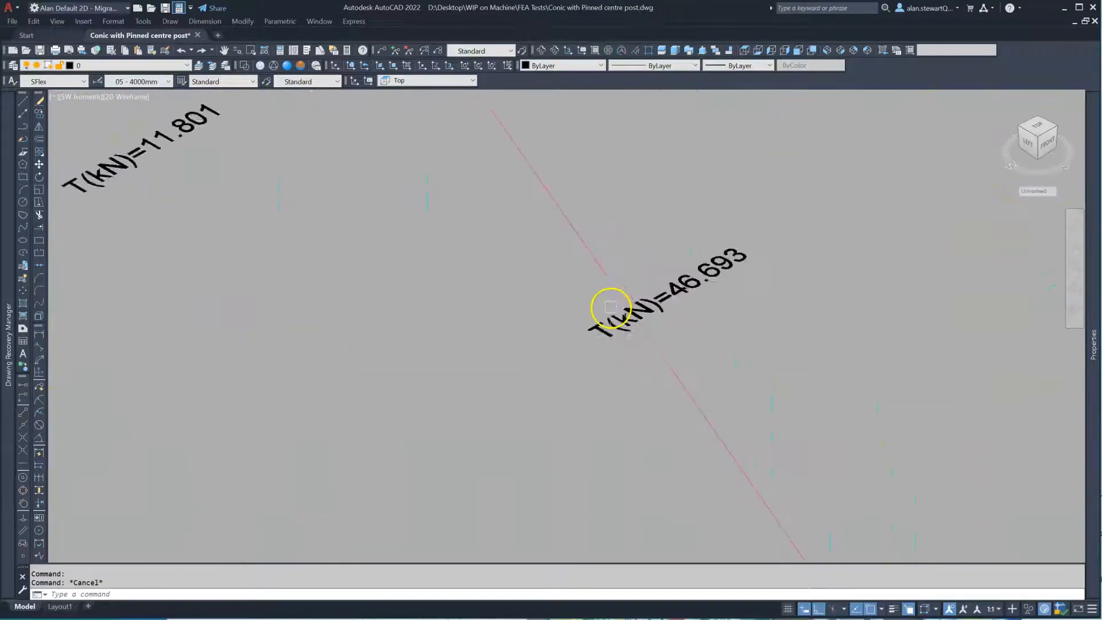
pyautogui.scroll(-8, 687, 320)
pyautogui.scroll(-6, 687, 320)
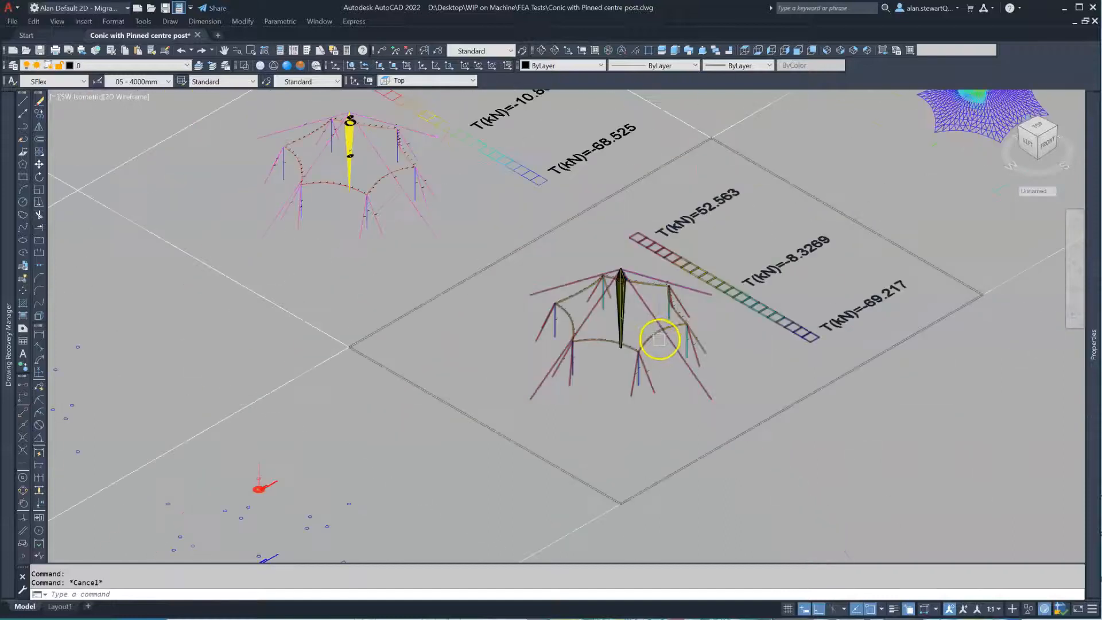
# Step: Examine the head of the centre post, where the guy lines meet, in the last load case's tension plot
pyautogui.scroll(5, 645, 247)
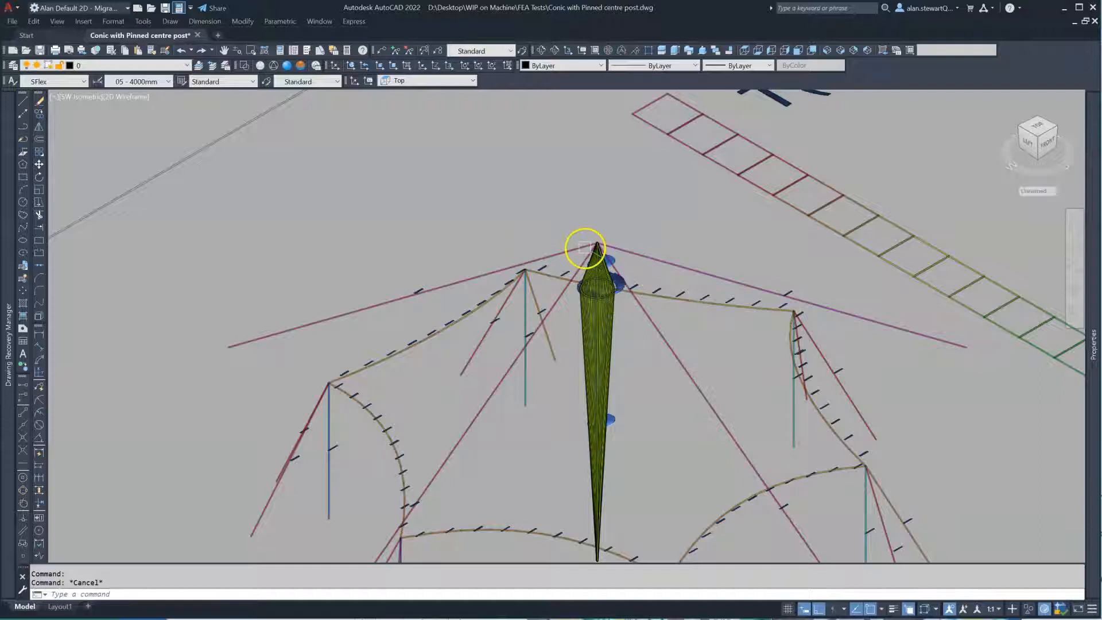
pyautogui.click(596, 234)
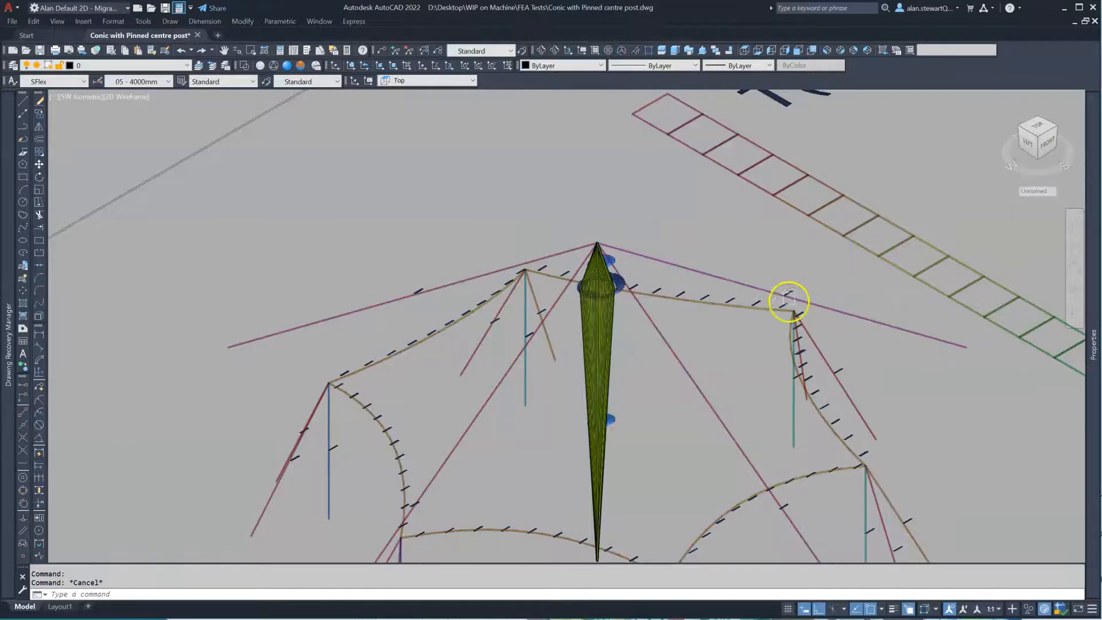
pyautogui.scroll(-2, 670, 256)
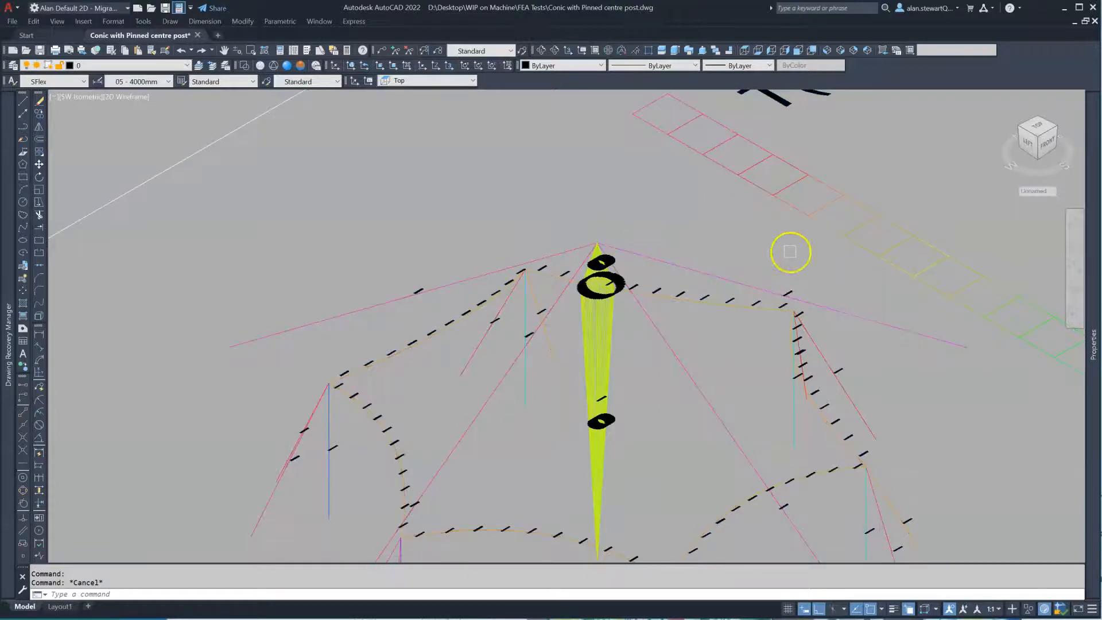